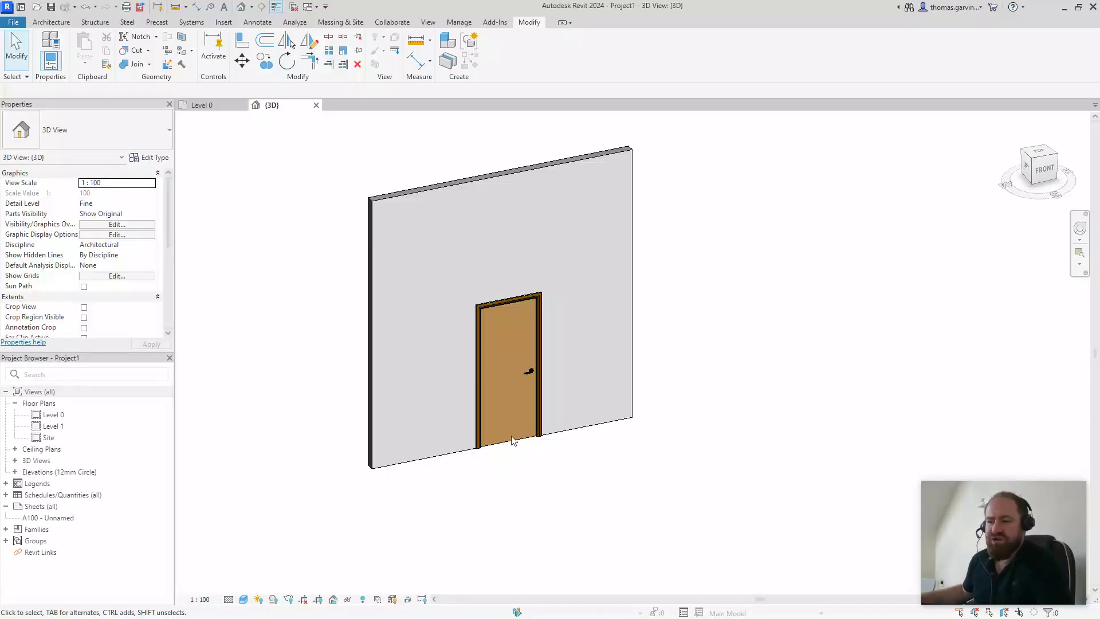
Step: Select the door placed in the wall so its Doors_IntSgl family can be edited
left_click(511, 440)
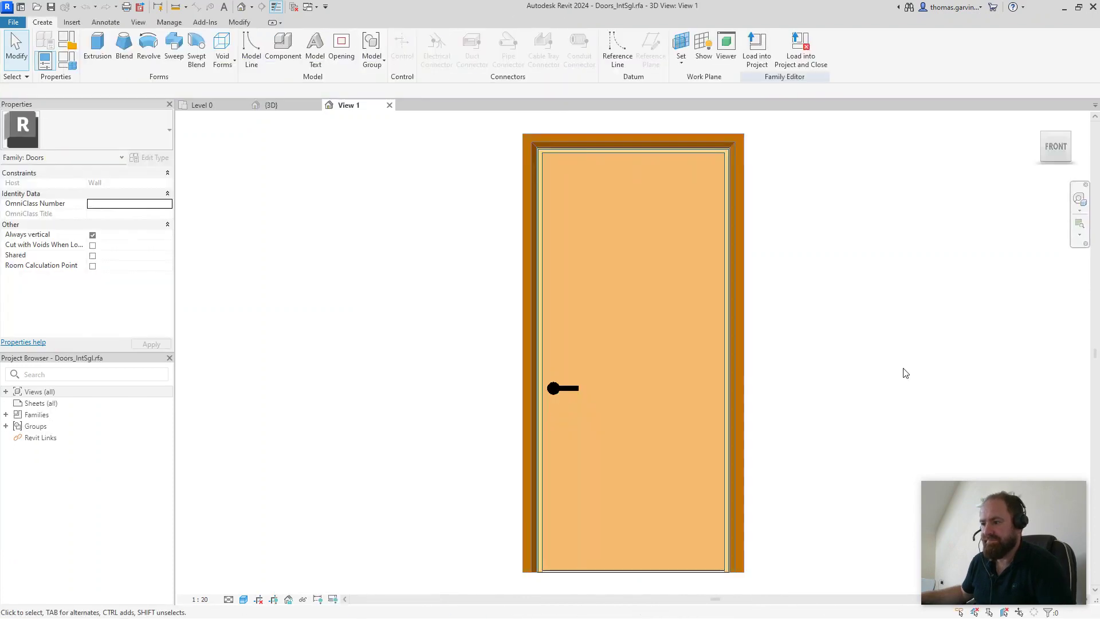
Step: Open the Ref. Level floor plan and frame the door panel, swing and Width 1010 dimensions
left_click(6, 391)
left_click(15, 403)
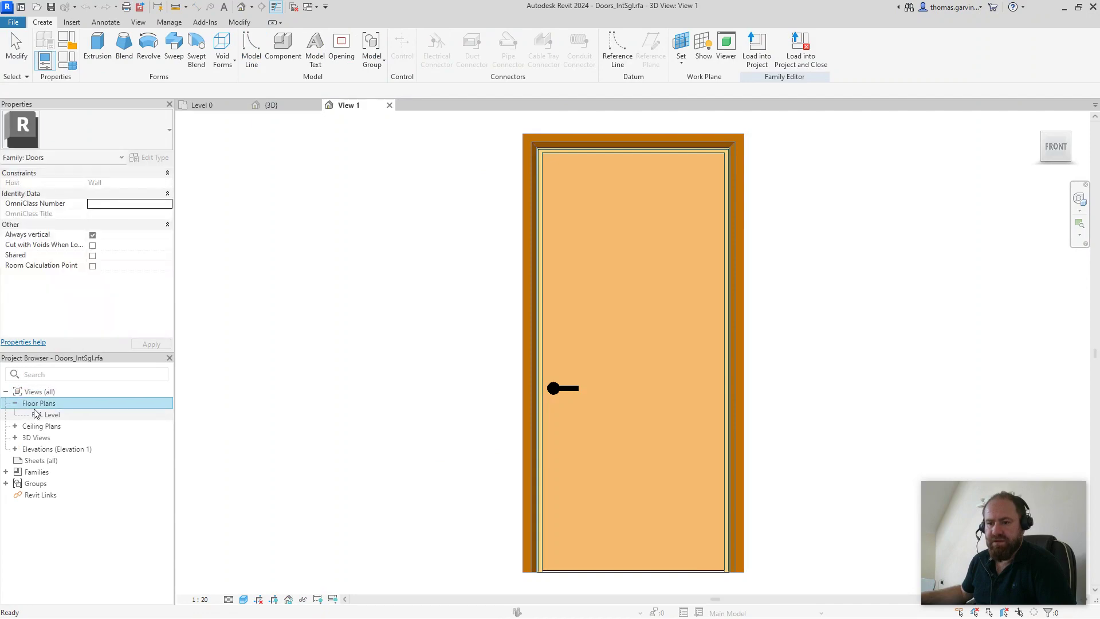
double_click(46, 414)
scroll(671, 333, "up", 3)
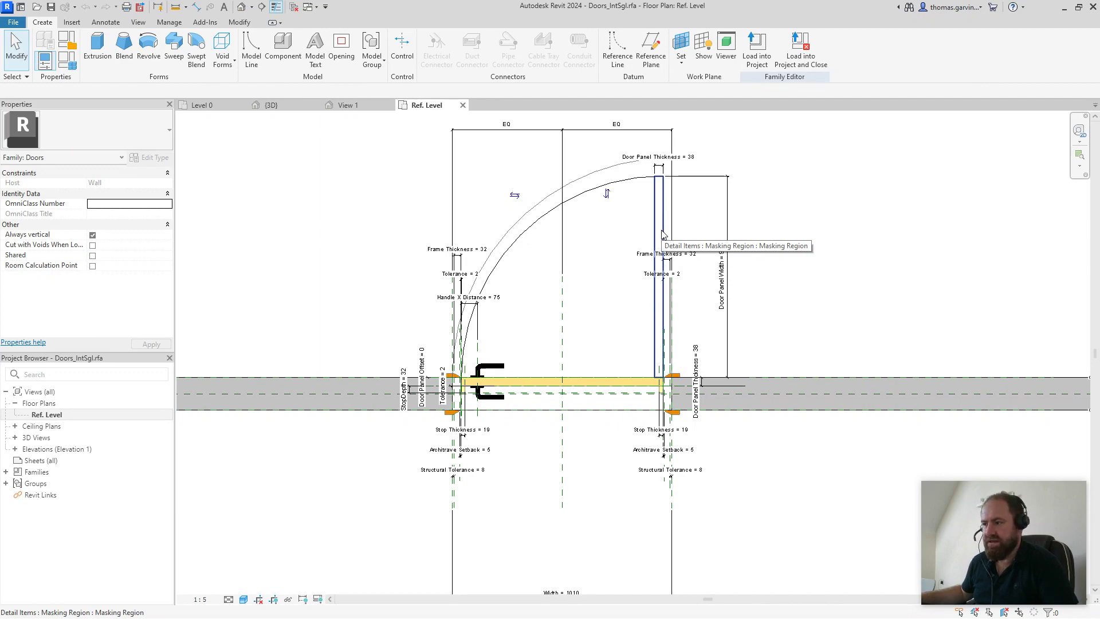
scroll(655, 376, "up", 5)
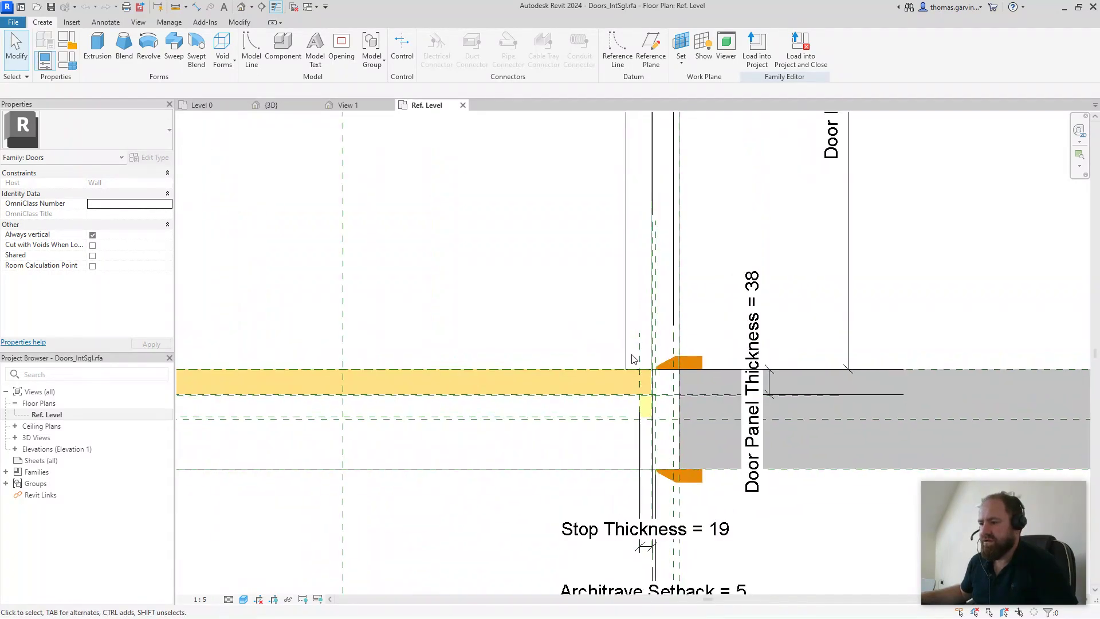
scroll(640, 362, "up", 2)
scroll(613, 340, "down", 5)
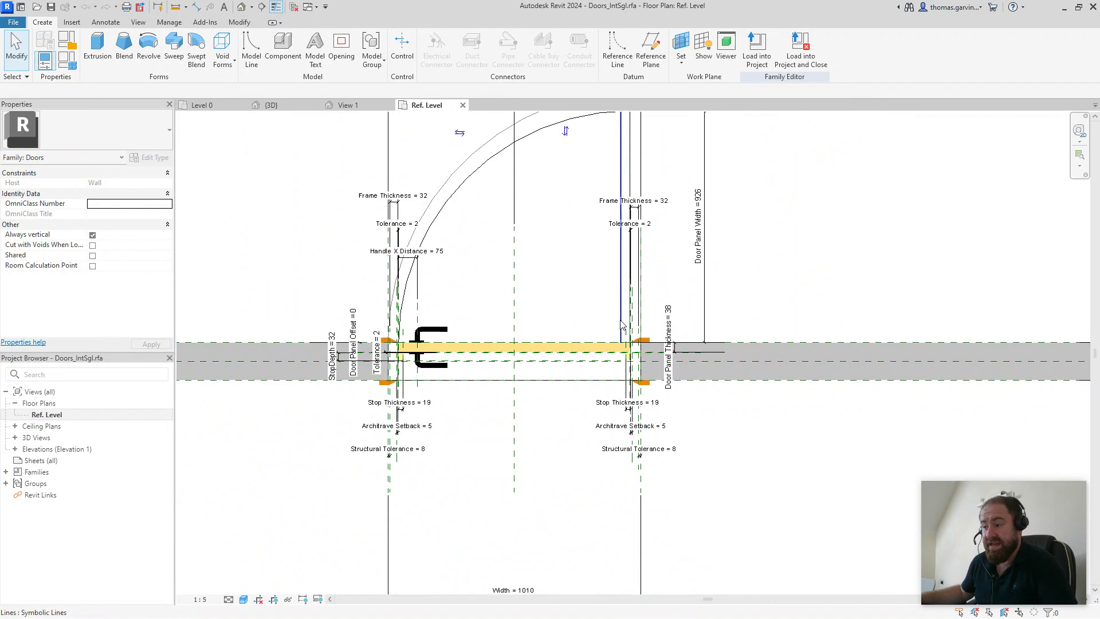
middle_click_drag(622, 320, 559, 471)
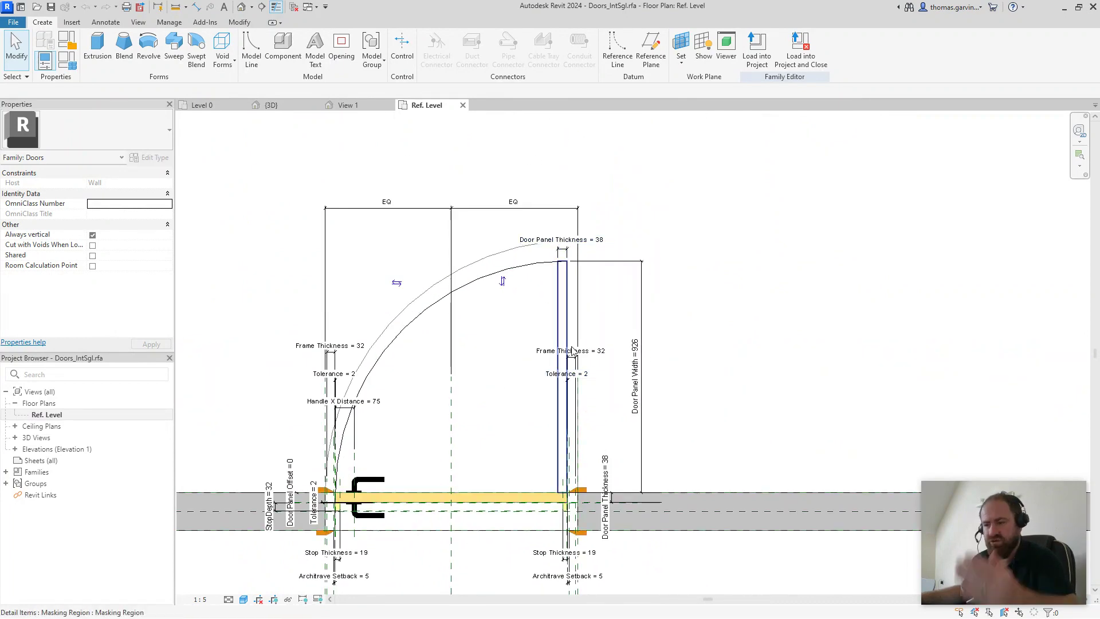
scroll(546, 498, "up", 3)
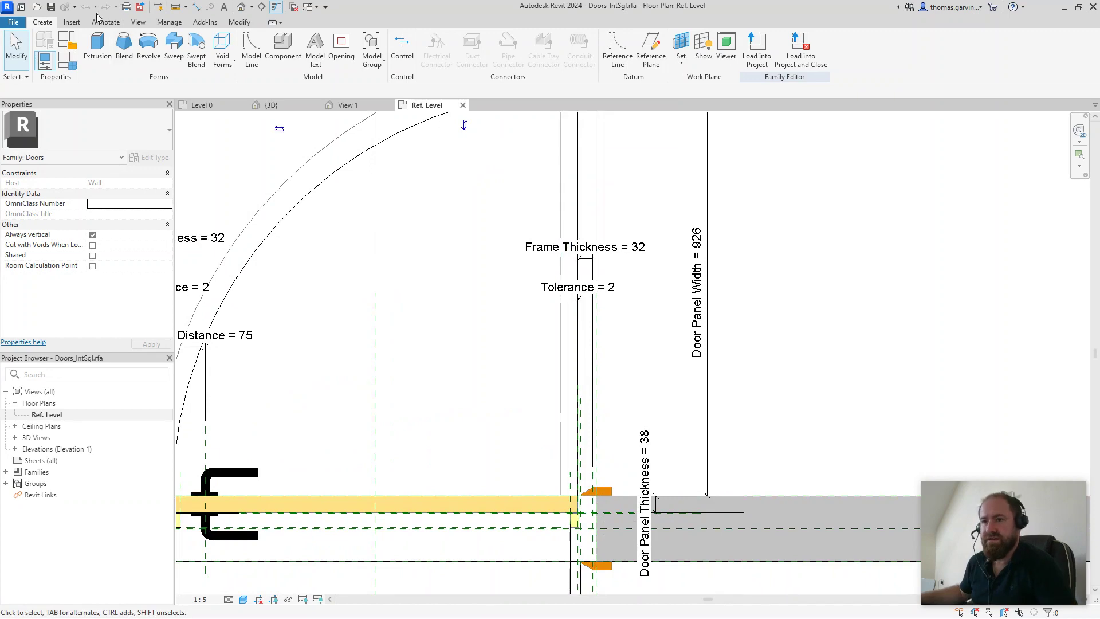
Step: Draw a horizontal reference plane above the door panel and a vertical one by the jamb
left_click(651, 50)
scroll(613, 245, "down", 5)
scroll(516, 253, "up", 5)
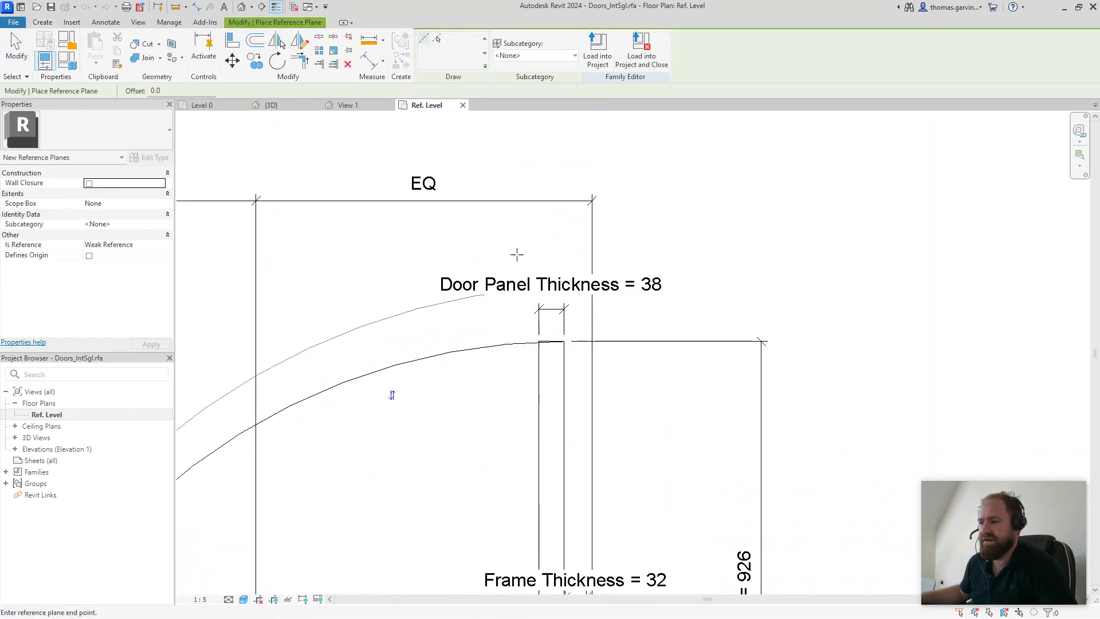
left_click(504, 253)
left_click(634, 253)
scroll(633, 253, "down", 2)
middle_click_drag(618, 401, 615, 91)
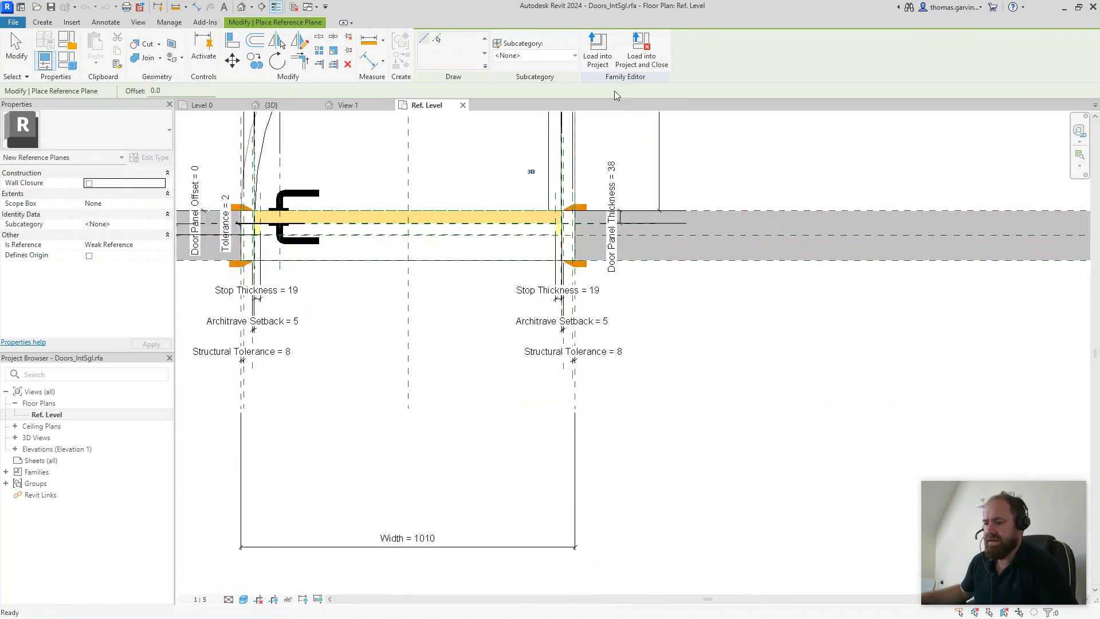
scroll(580, 235, "up", 5)
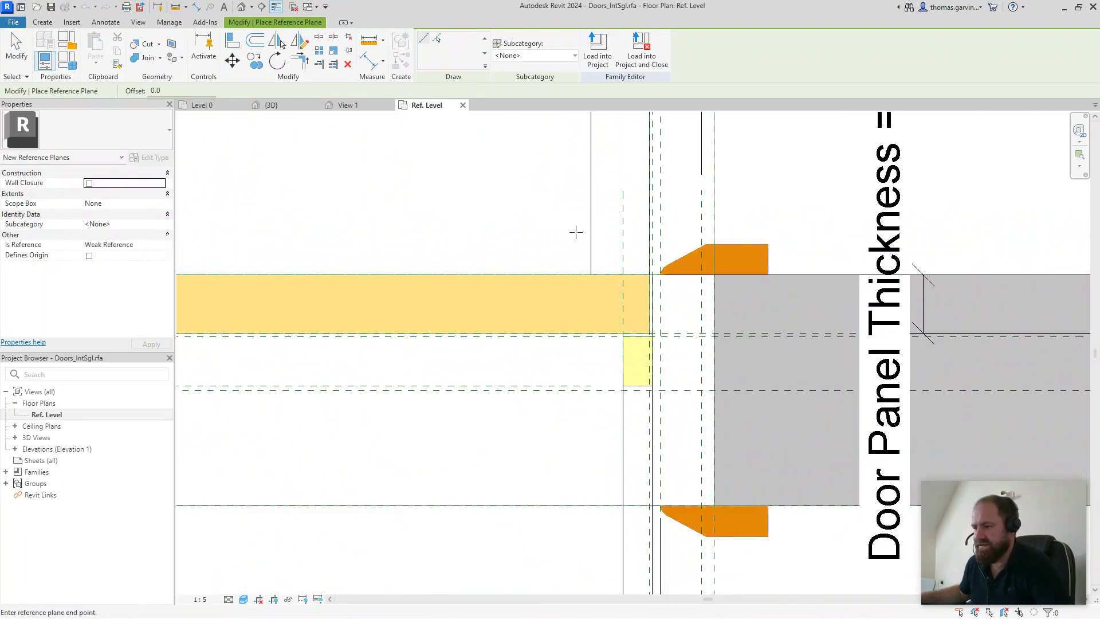
left_click(576, 232)
left_click(575, 429)
key("Escape")
key("Escape")
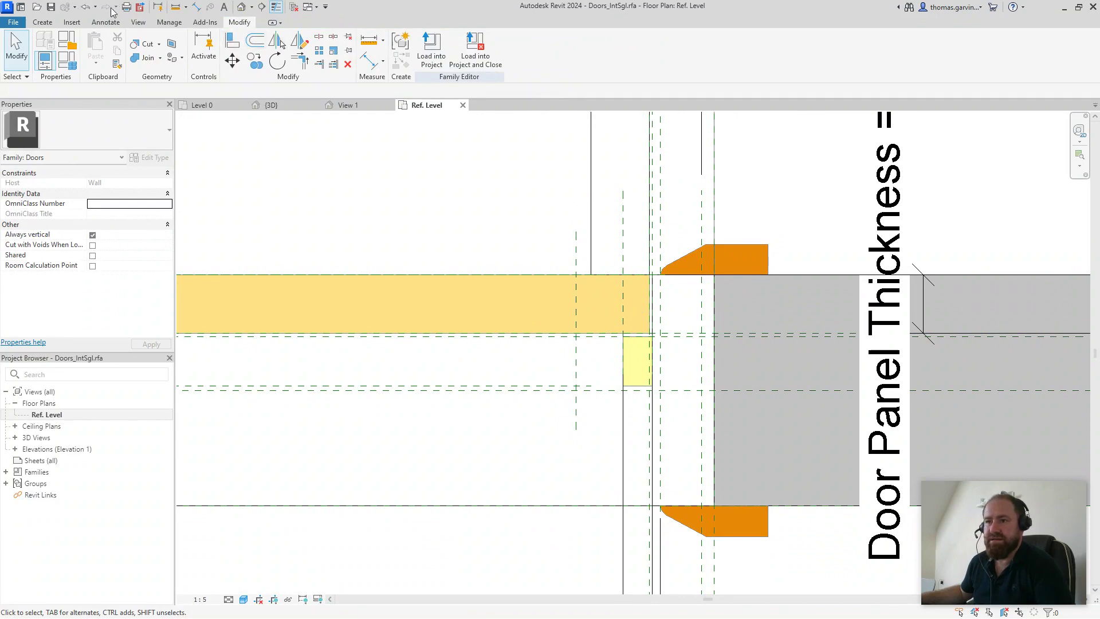
Step: Add a 48 aligned dimension to the new plane and label it Door Panel Thickness
left_click(196, 7)
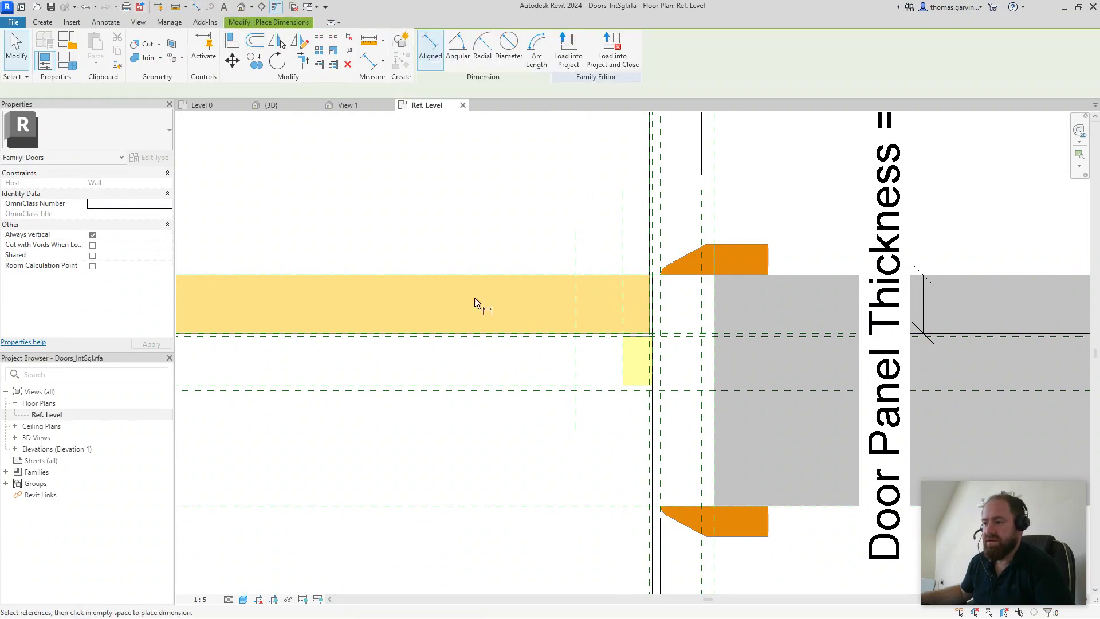
scroll(646, 275, "up", 1)
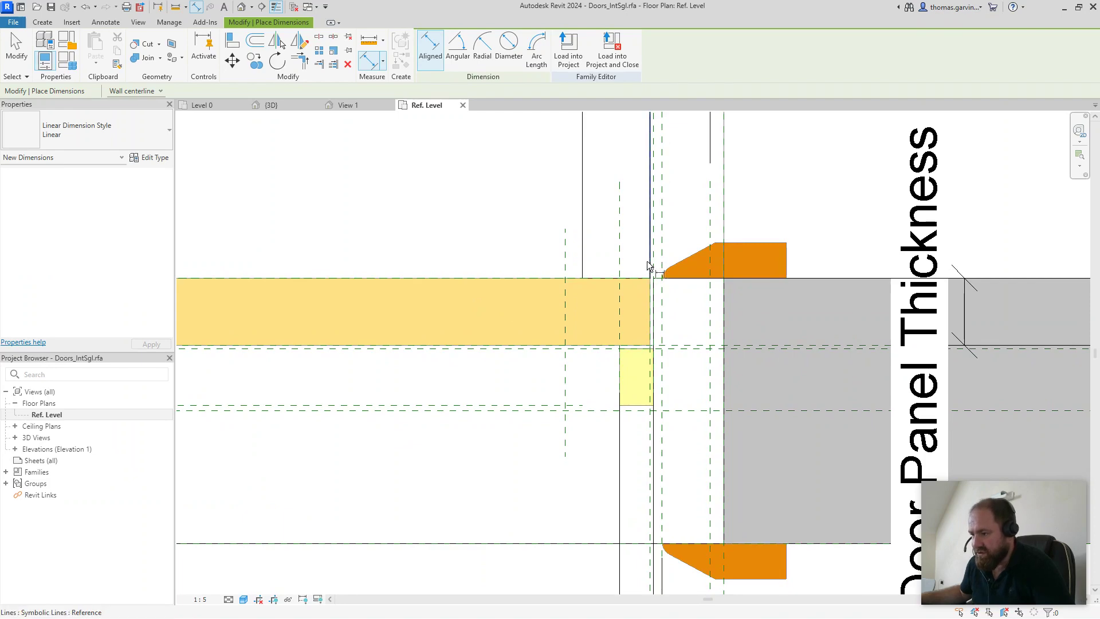
left_click(648, 441)
left_click(570, 480)
scroll(570, 480, "down", 1)
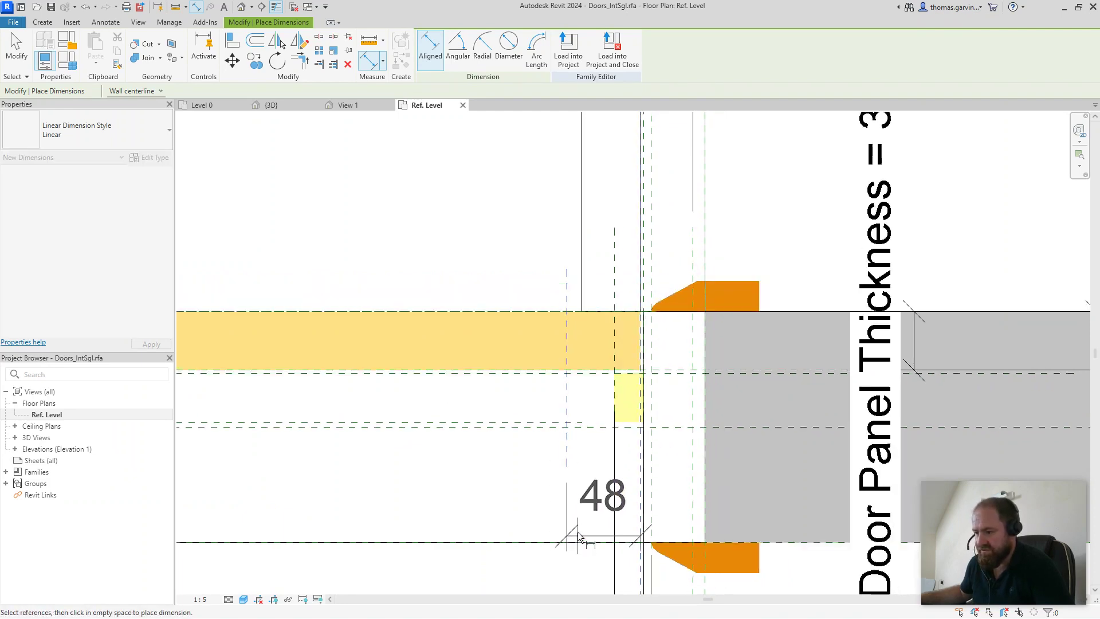
middle_click_drag(578, 532, 637, 349)
key("Escape")
key("Escape")
left_click(642, 344)
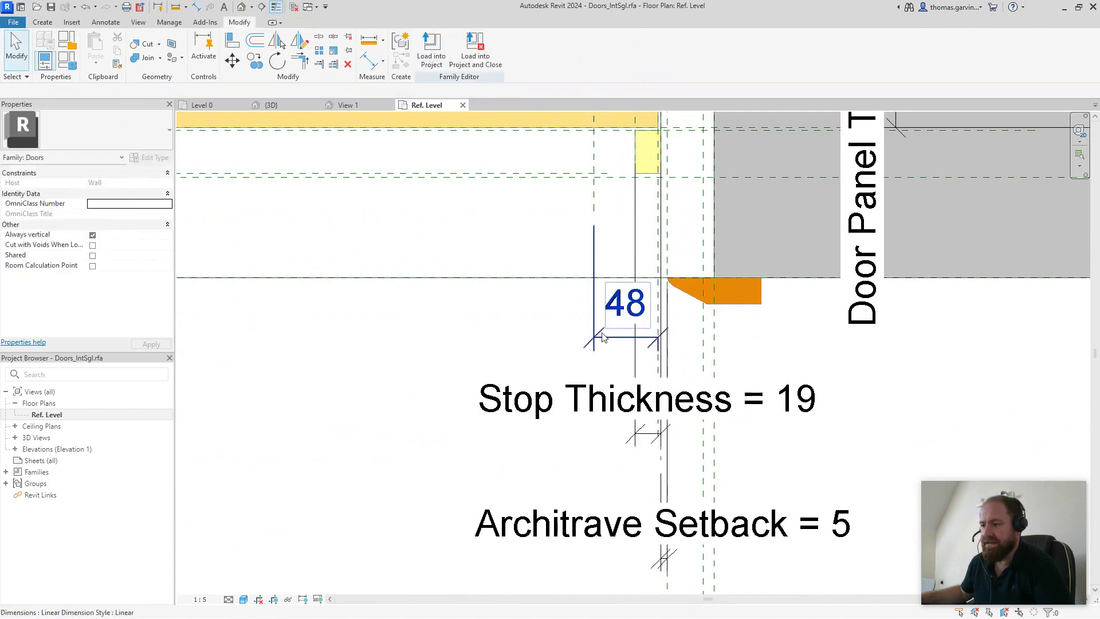
left_click(470, 49)
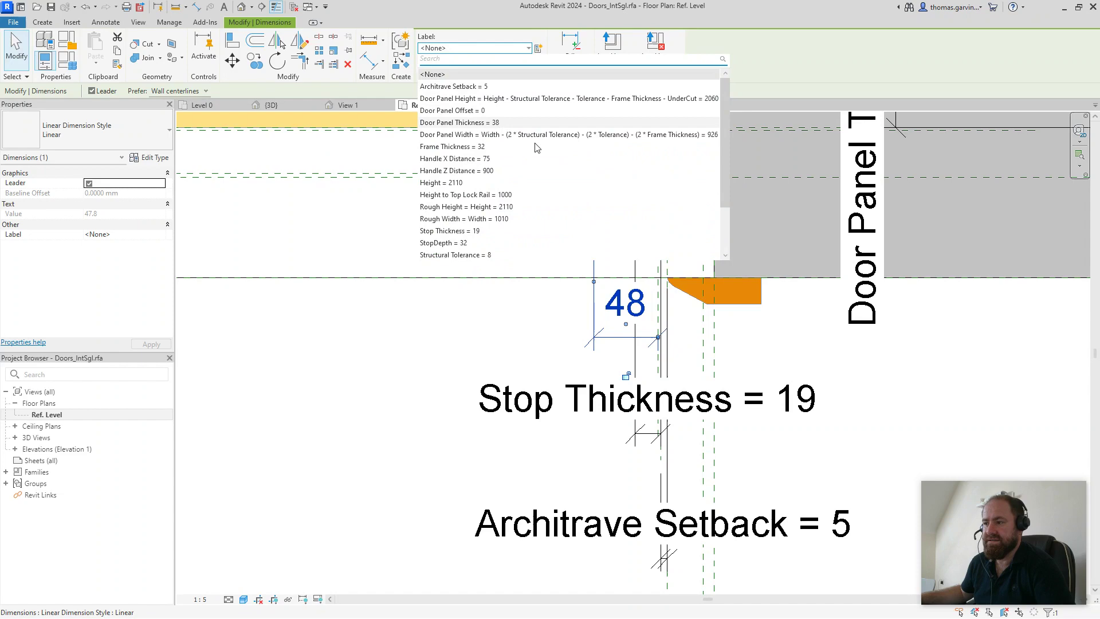
key("Return")
scroll(945, 378, "down", 3)
middle_click_drag(947, 339, 744, 460)
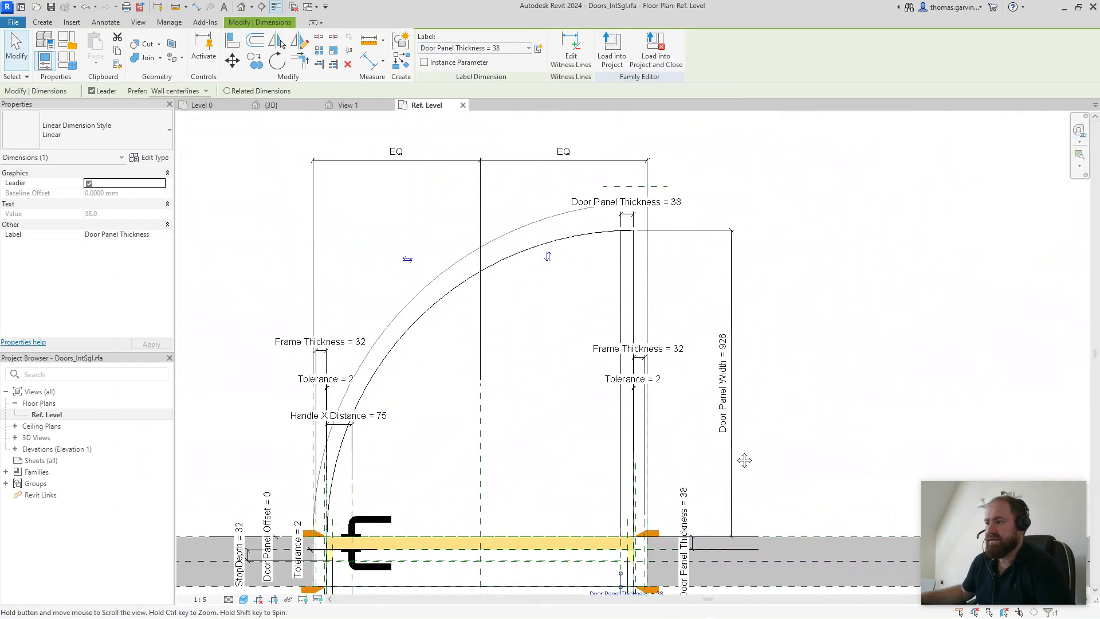
scroll(712, 395, "down", 1)
Step: Add a 1058 aligned dimension beside the panel and label it Door Panel Width
left_click(195, 7)
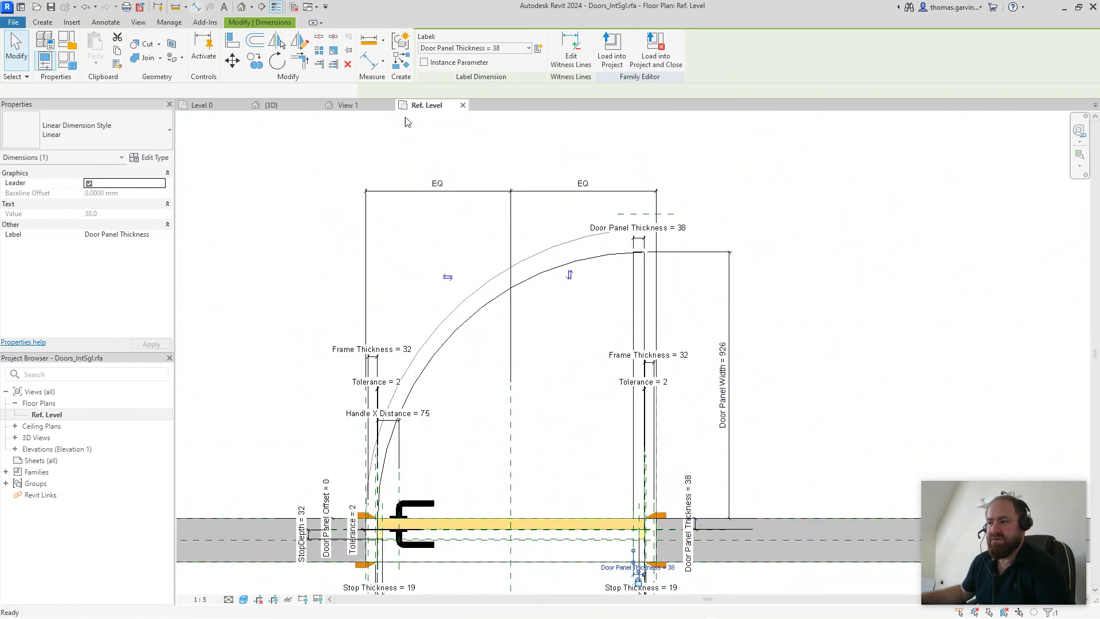
middle_click_drag(784, 397, 641, 220)
scroll(634, 325, "up", 2)
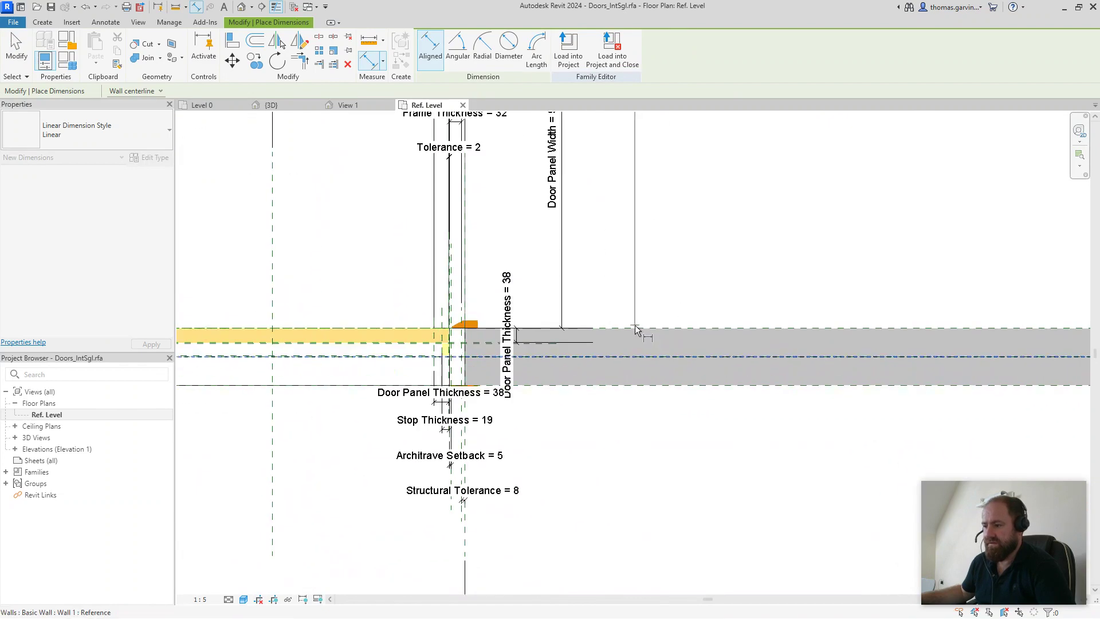
scroll(638, 333, "down", 2)
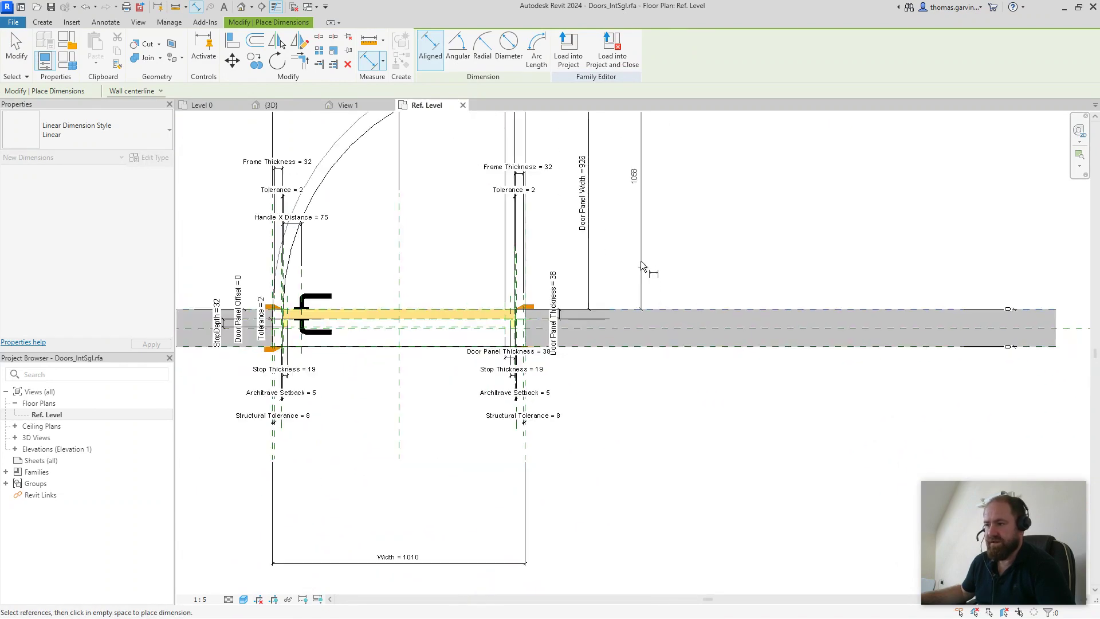
middle_click_drag(640, 260, 613, 332)
left_click(613, 332)
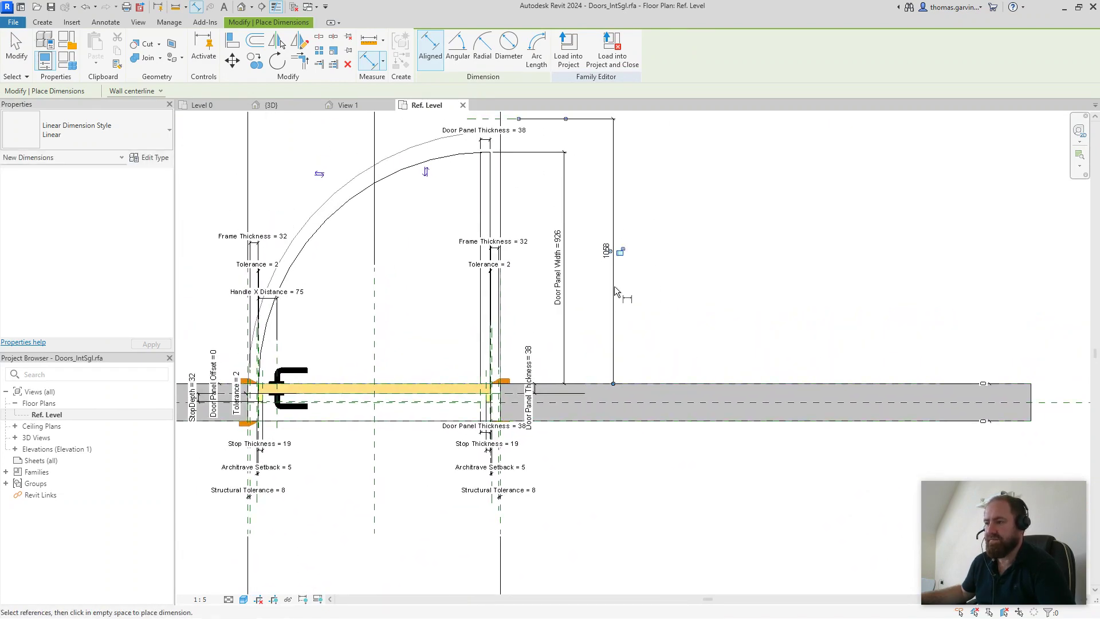
key("Escape")
key("Escape")
left_click(614, 206)
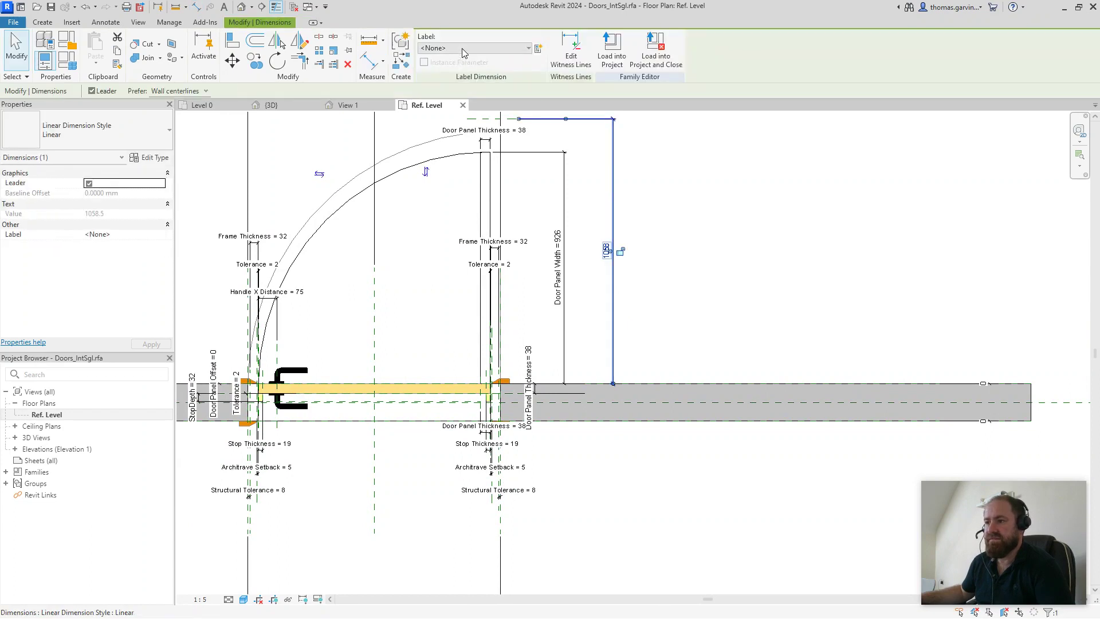
left_click(459, 49)
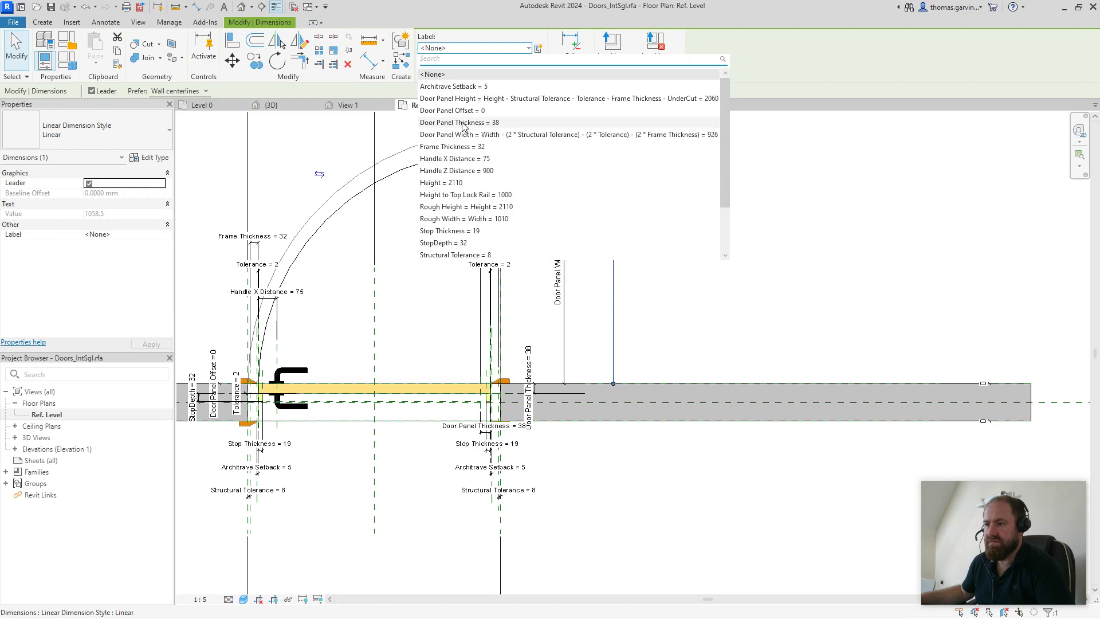
left_click(483, 135)
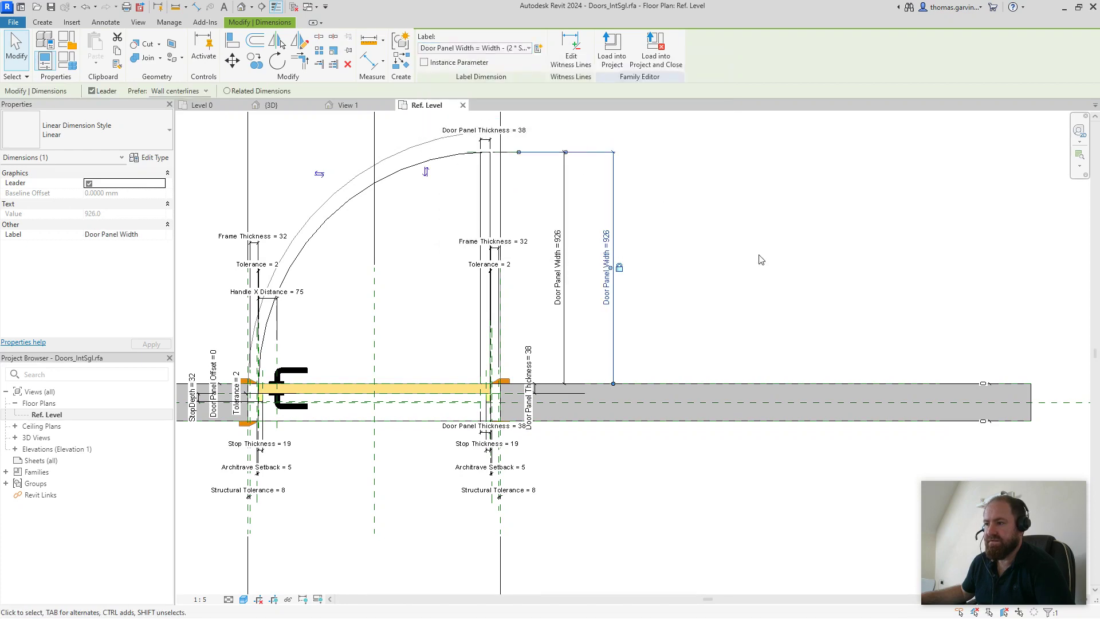
key("Escape")
scroll(458, 139, "up", 3)
Step: Copy the door panel to a position above the original
middle_click_drag(504, 565, 425, 484)
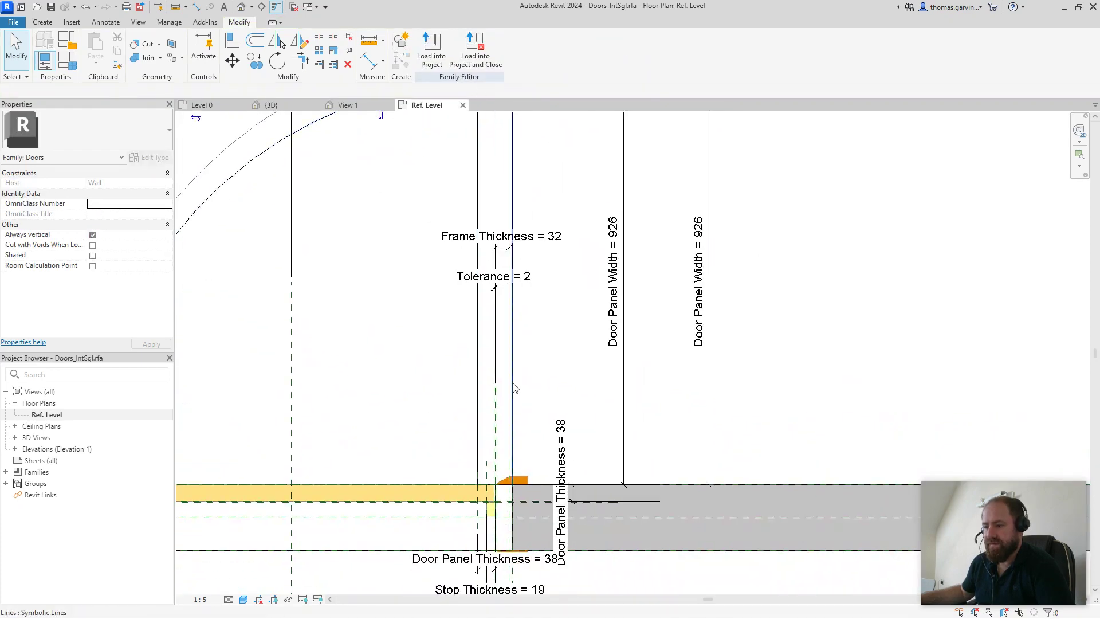
left_click(425, 486)
middle_click_drag(366, 410, 641, 270)
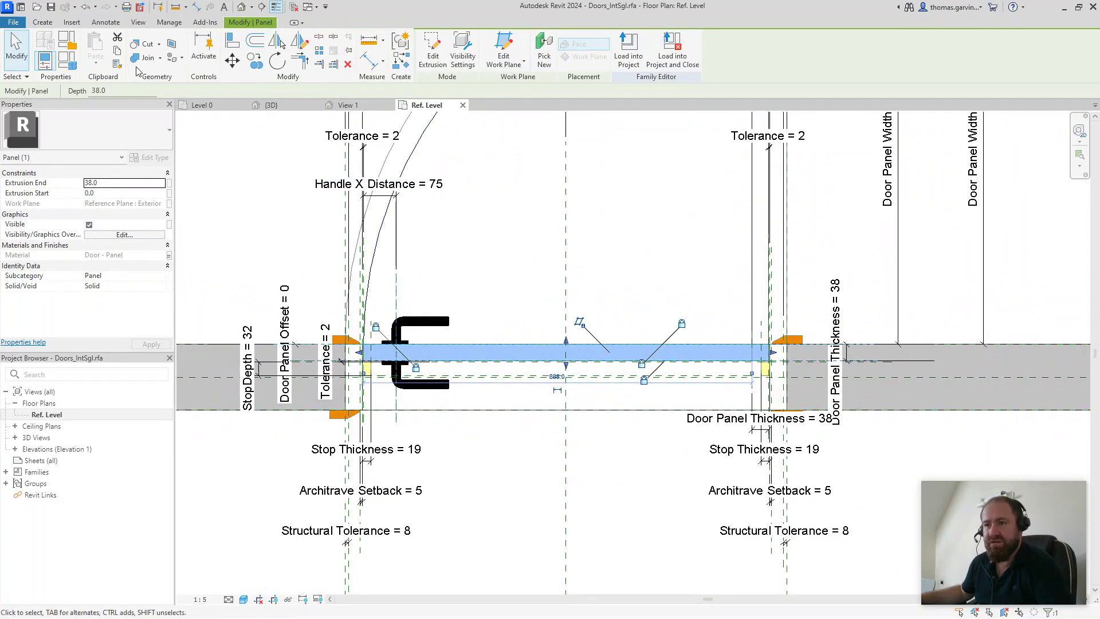
left_click(255, 59)
left_click(501, 322)
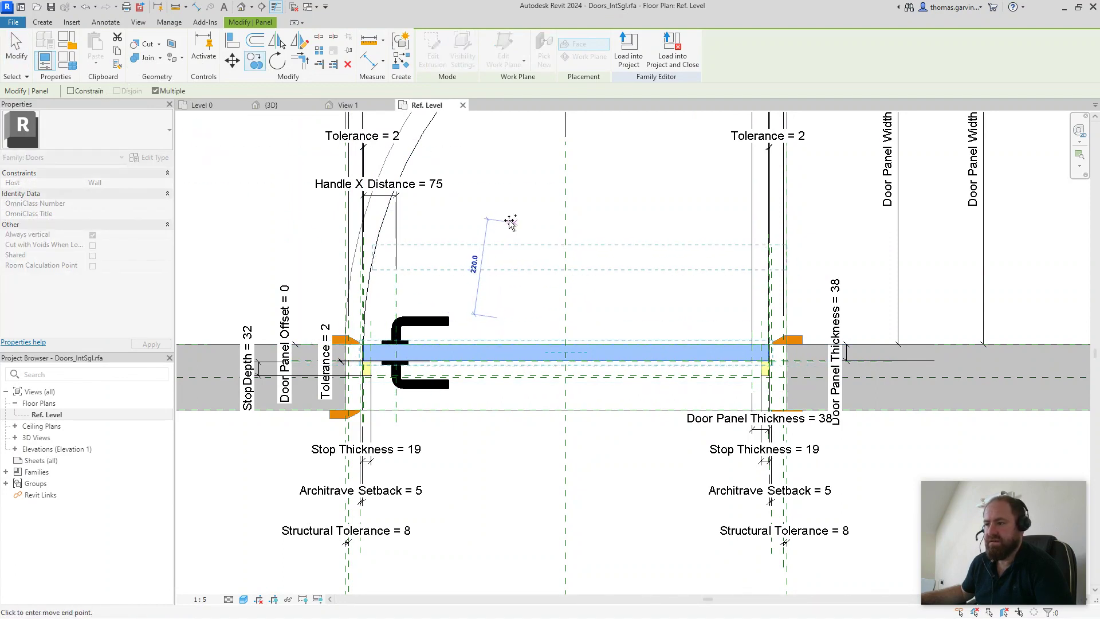
left_click(573, 194)
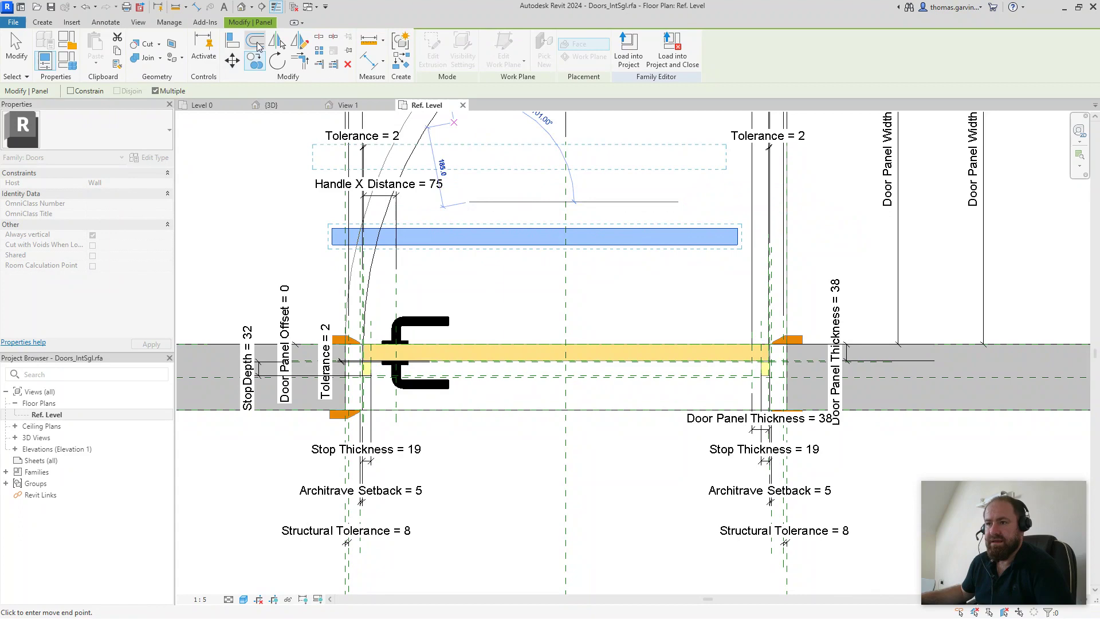
Step: Rotate the copied panel 90° about its centre into the open position
left_click(277, 61)
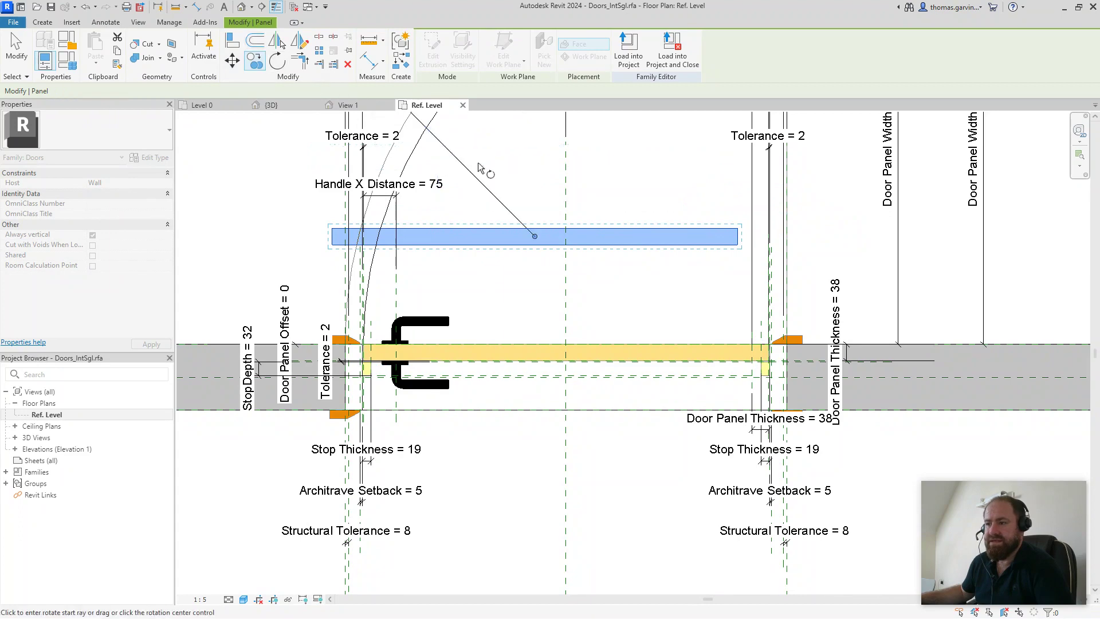
left_click(535, 176)
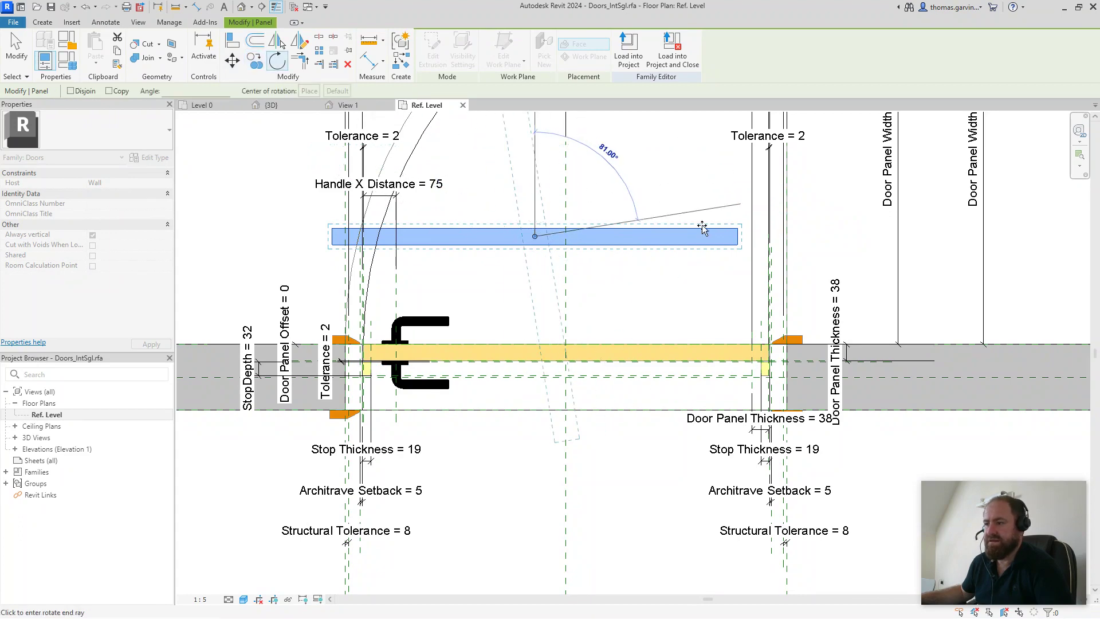
left_click(870, 234)
scroll(337, 443, "down", 2)
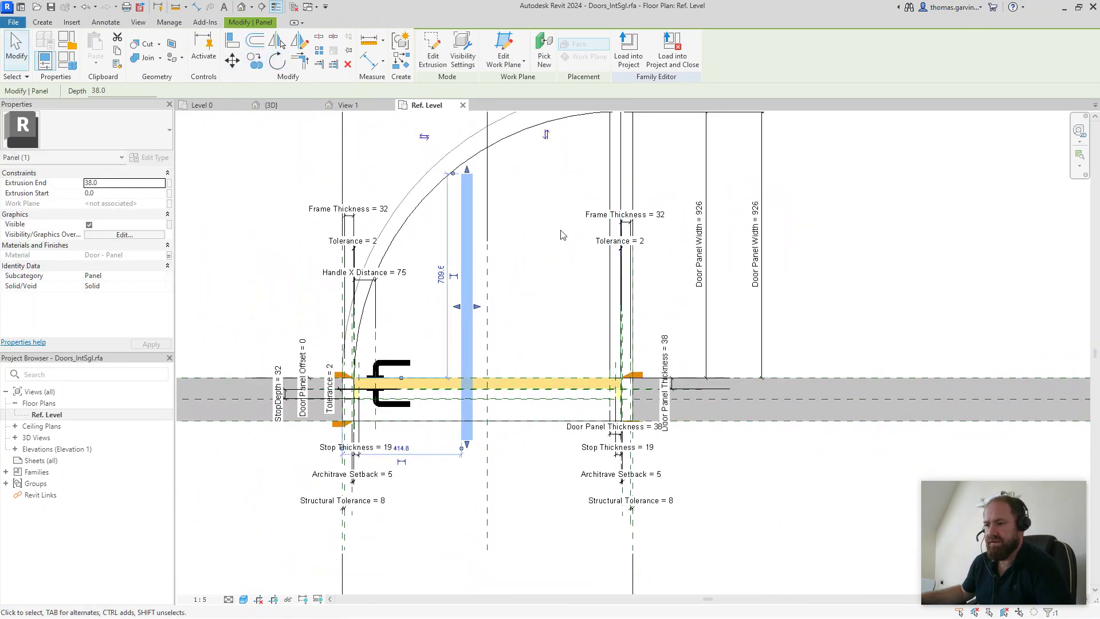
Step: Align the panel's top end to the swing's end reference and its face to the exterior plane
left_click(231, 41)
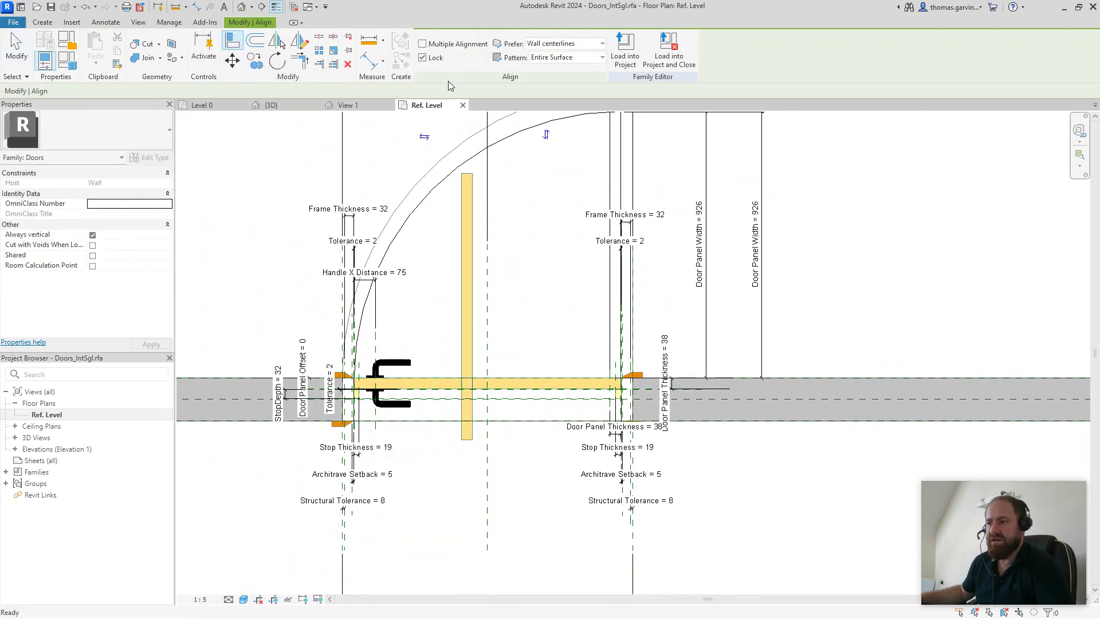
middle_click_drag(573, 132, 509, 213)
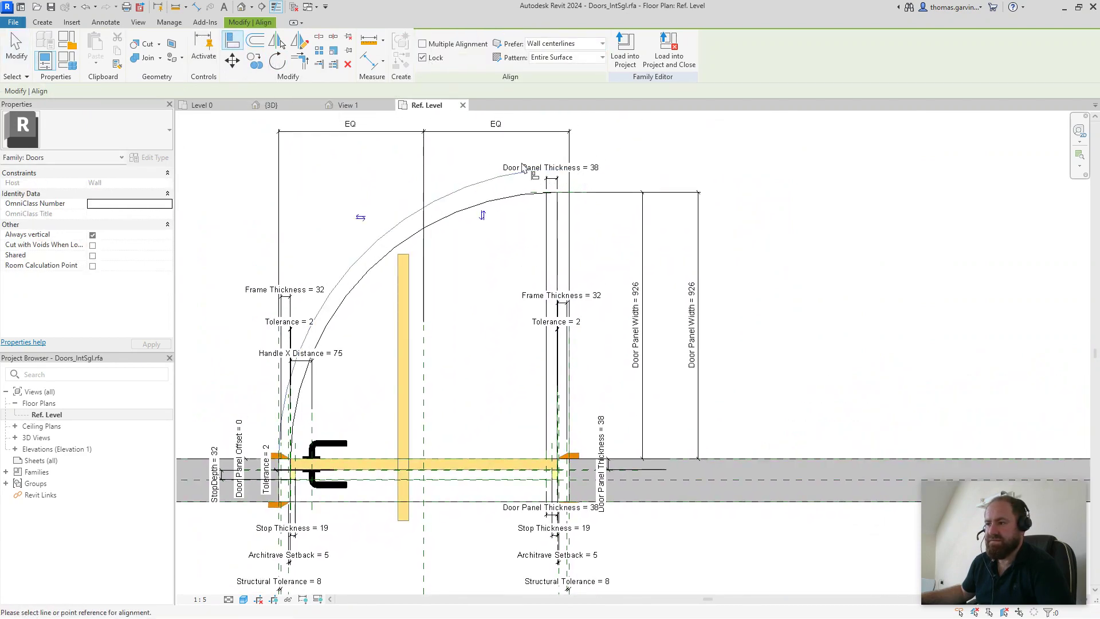
scroll(522, 167, "up", 5)
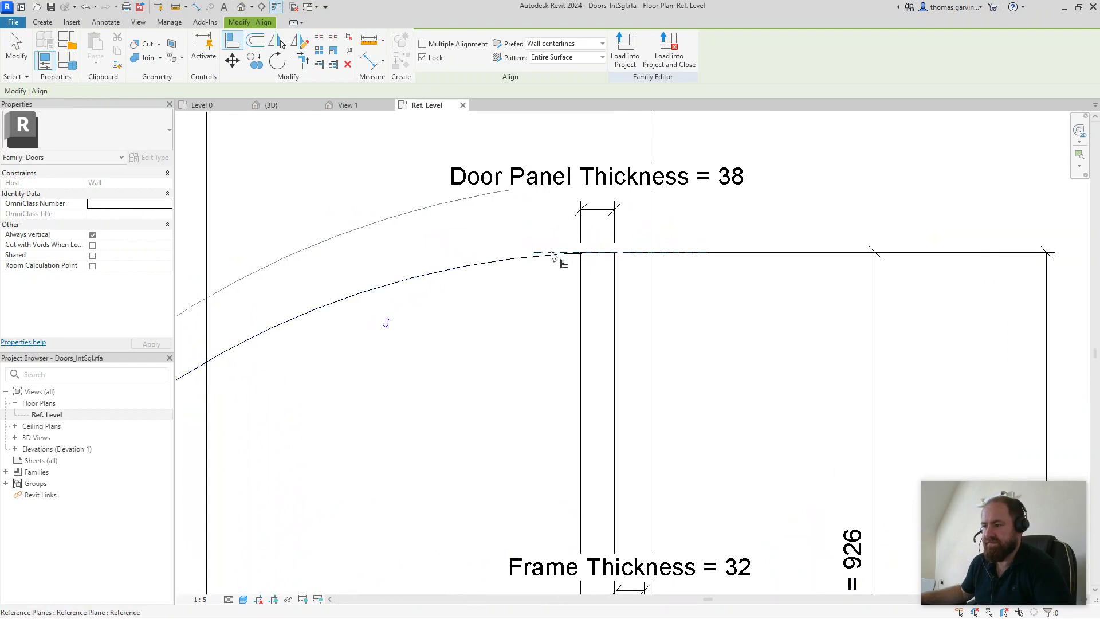
scroll(552, 255, "down", 5)
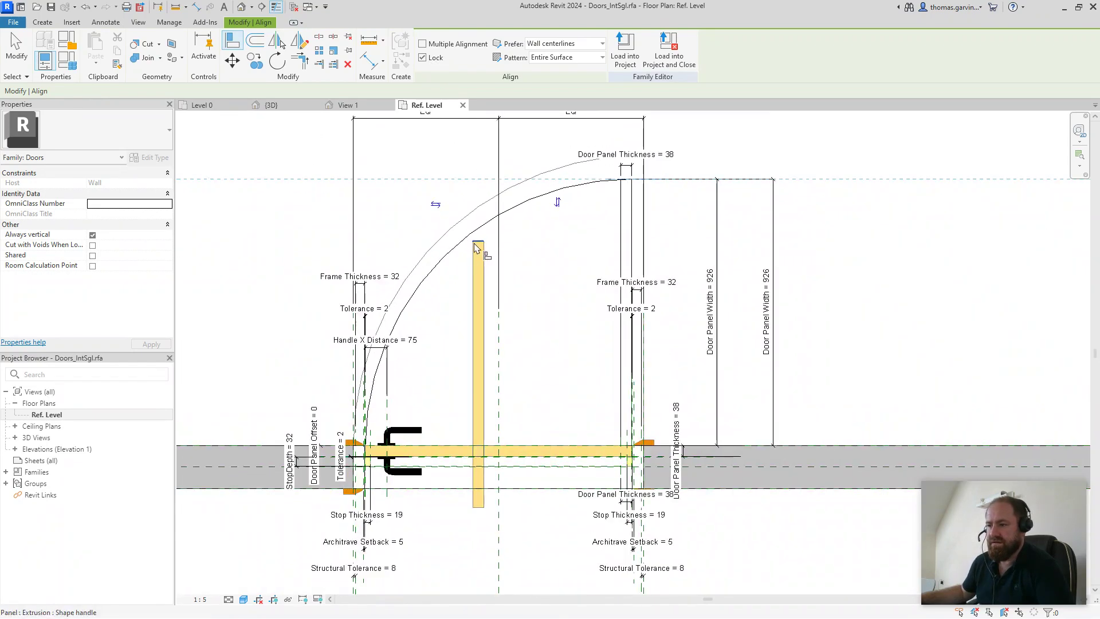
left_click(476, 247)
scroll(621, 516, "up", 6)
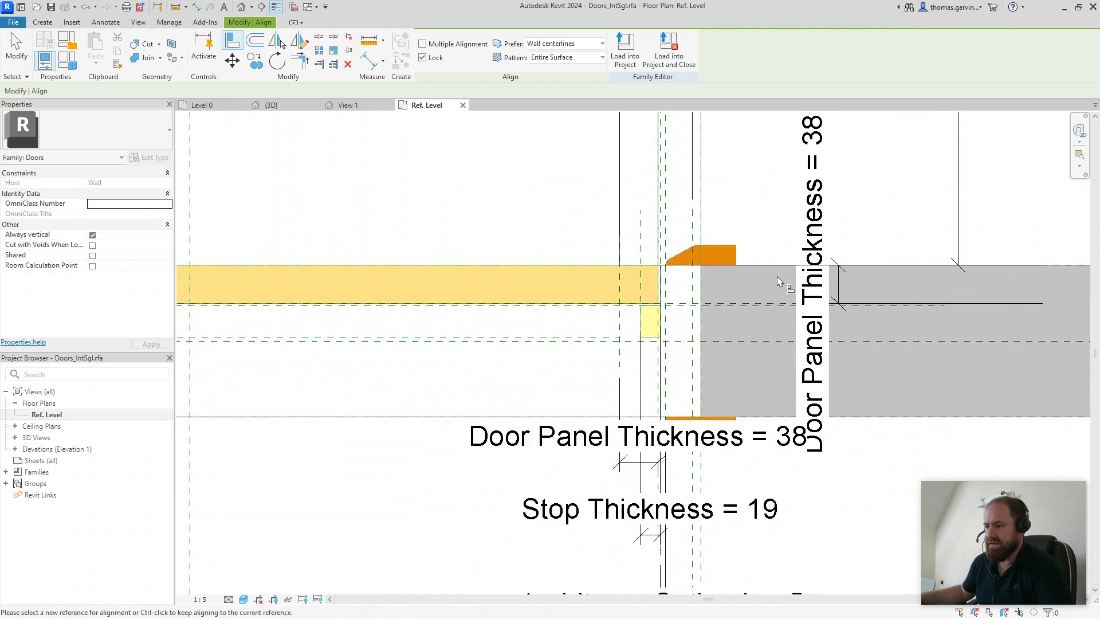
left_click(897, 268)
scroll(897, 268, "down", 6)
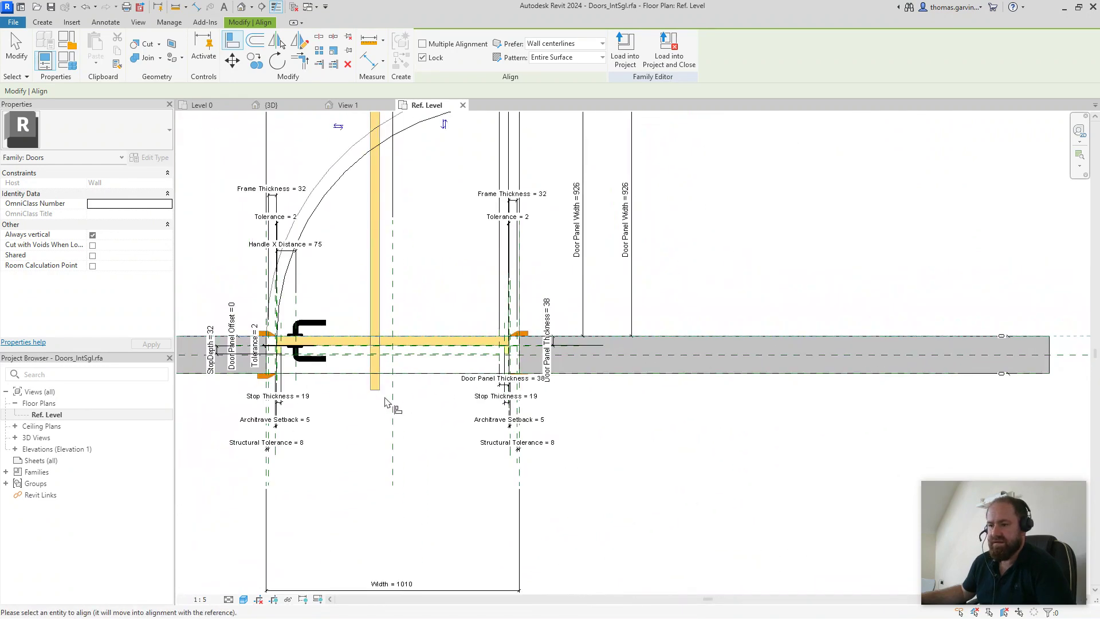
left_click(378, 394)
Step: Align the panel's right edge to the jamb reference and pick the swing arc as the next reference
scroll(417, 344, "down", 3)
scroll(435, 286, "up", 8)
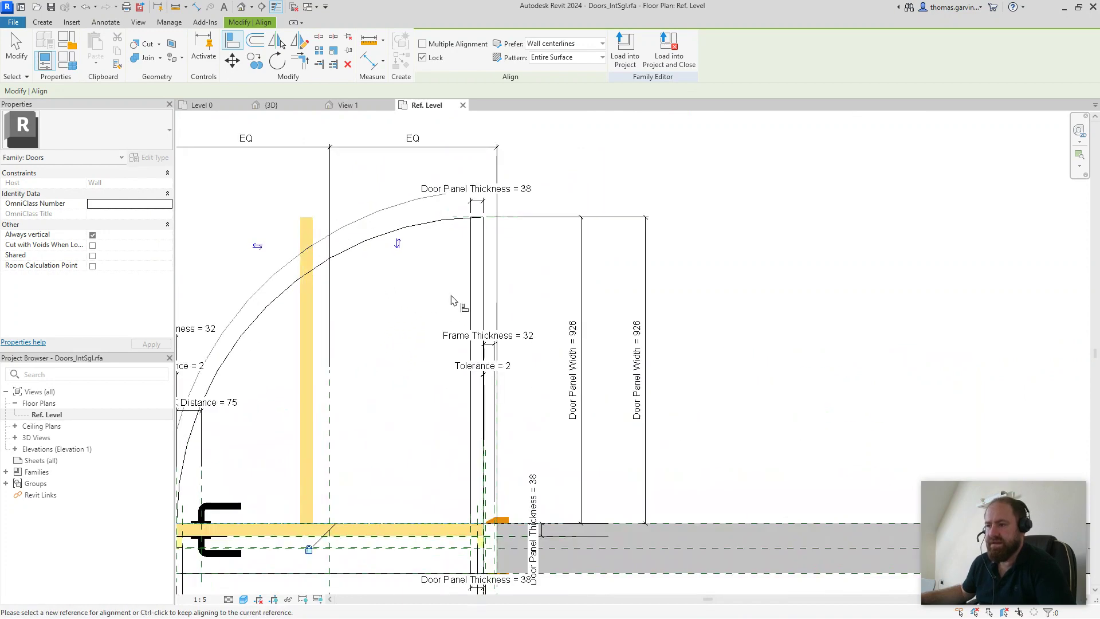
scroll(457, 231, "up", 8)
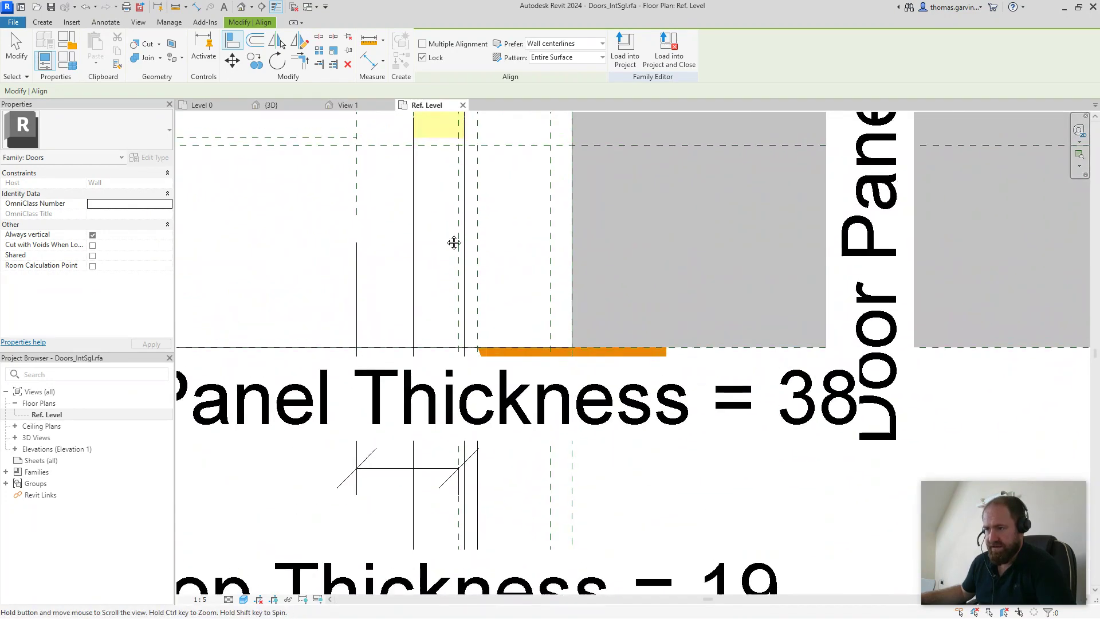
scroll(457, 248, "up", 1)
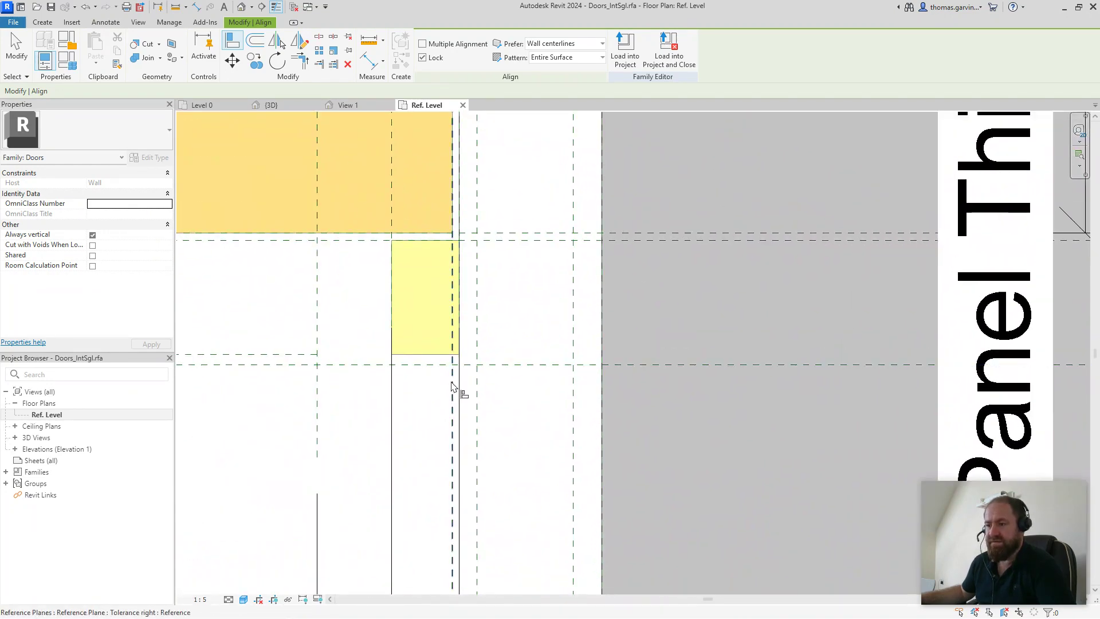
scroll(454, 387, "down", 6)
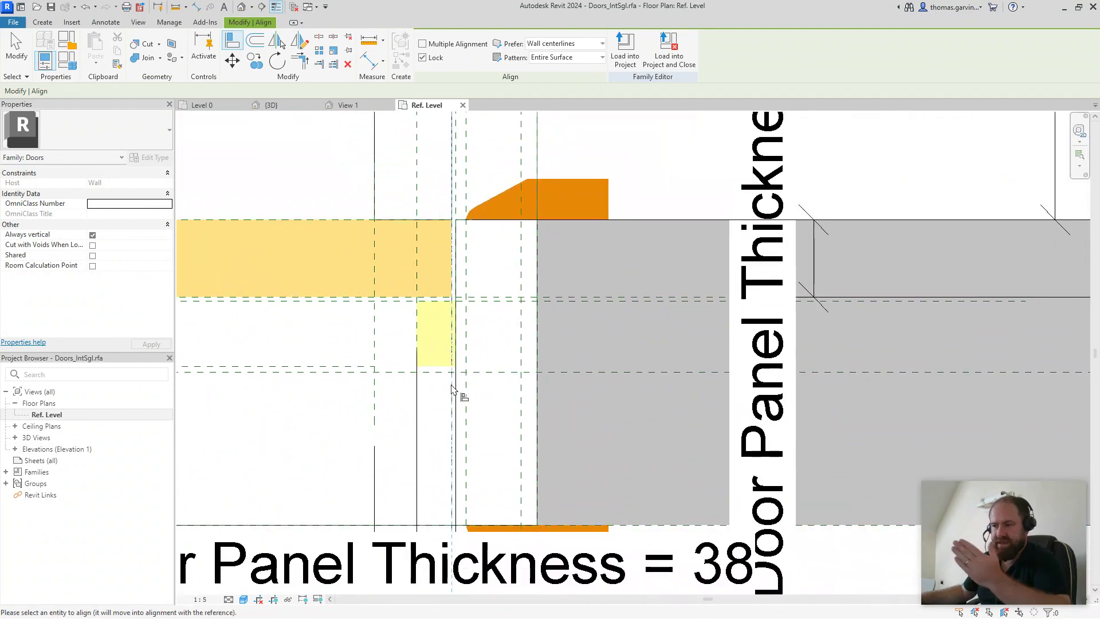
scroll(625, 362, "down", 2)
left_click(483, 257)
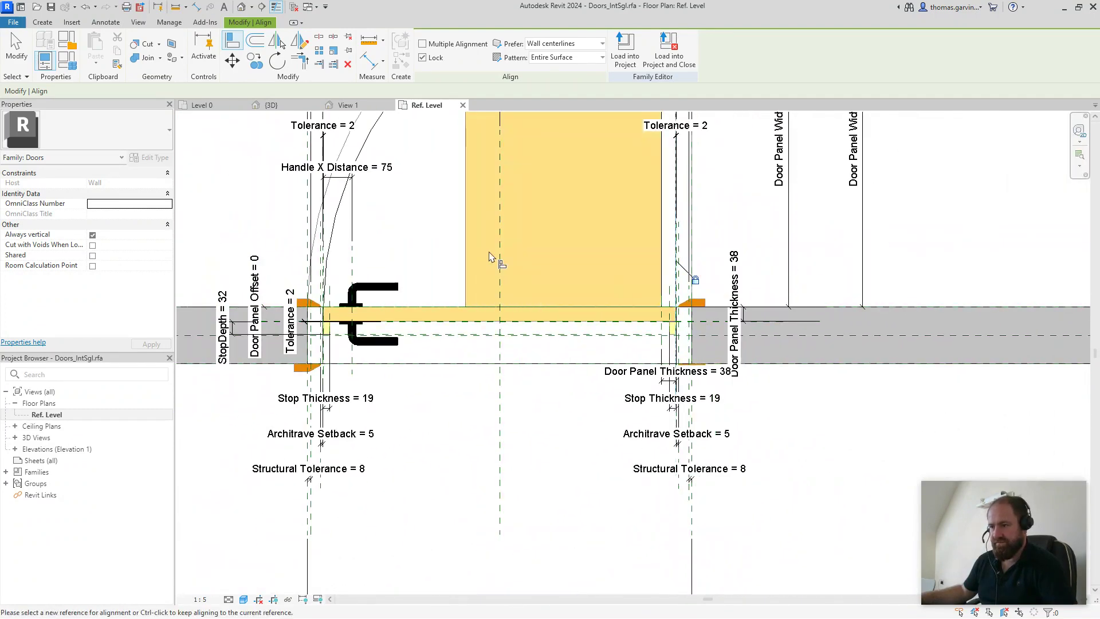
scroll(658, 329, "up", 3)
scroll(652, 375, "up", 2)
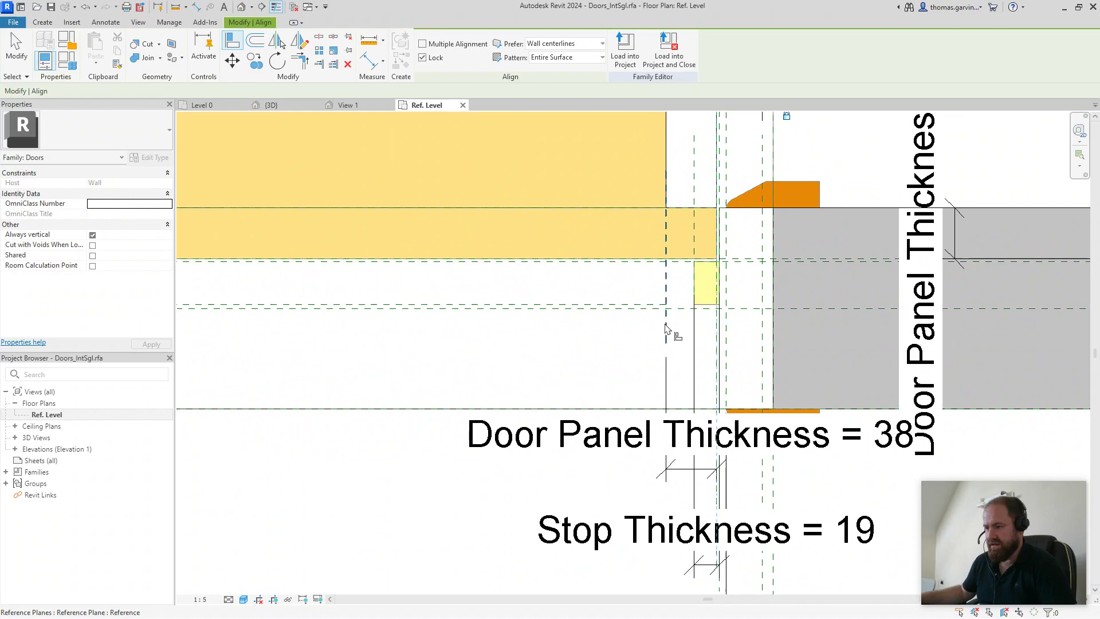
scroll(569, 337, "down", 2)
middle_click_drag(415, 332, 629, 415)
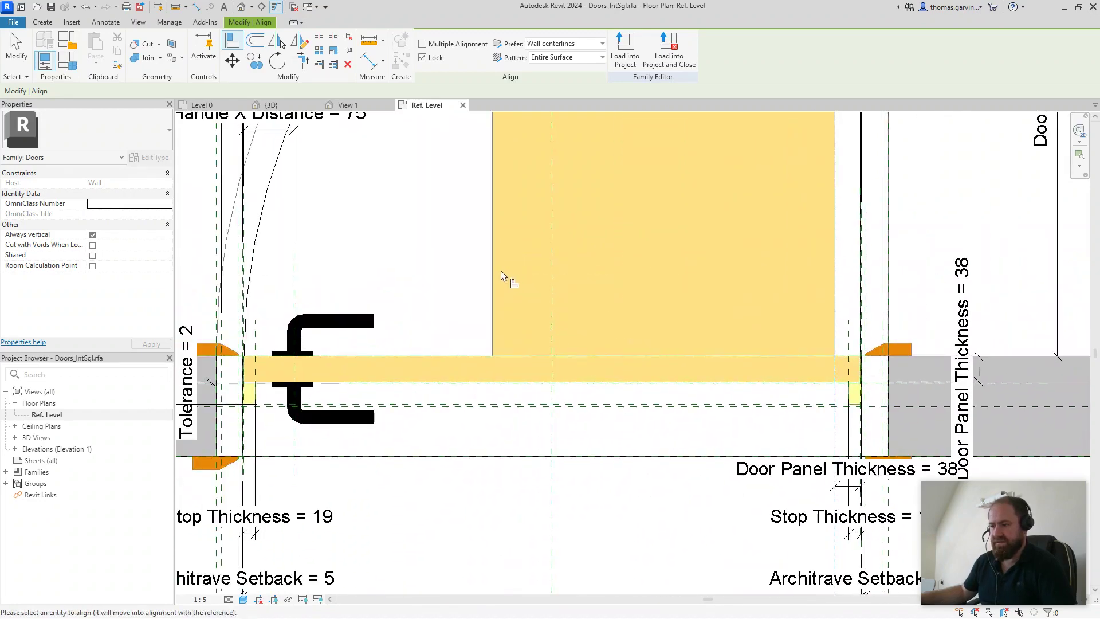
scroll(762, 269, "down", 3)
middle_click_drag(716, 91, 570, 226)
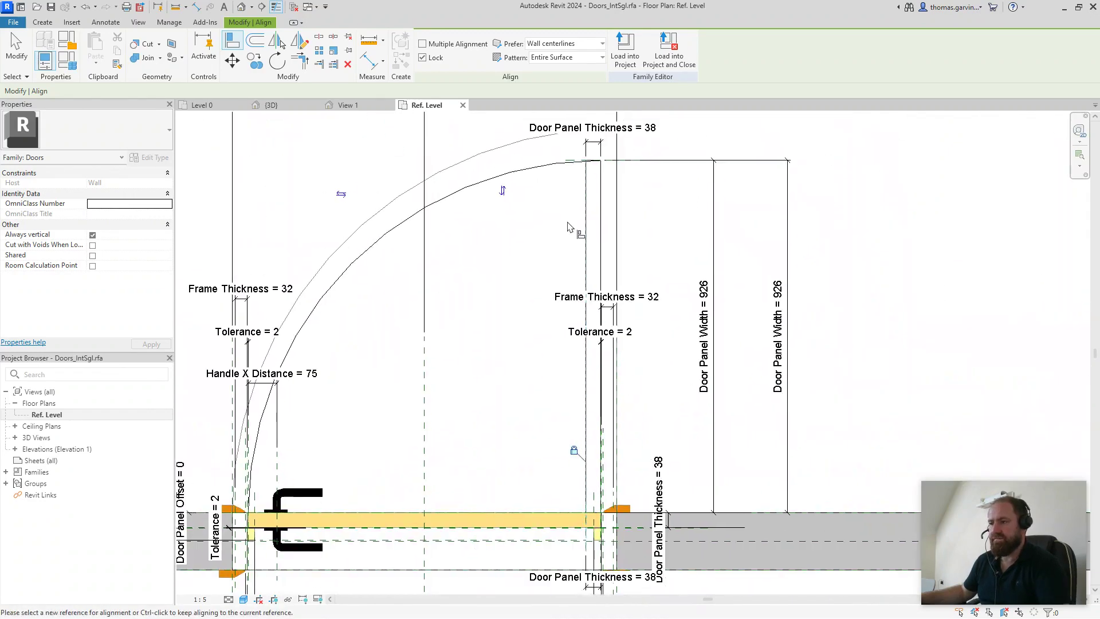
left_click(488, 154)
Step: Inspect the door edge-on in the 3D view, then open the Exterior elevation
left_click(359, 106)
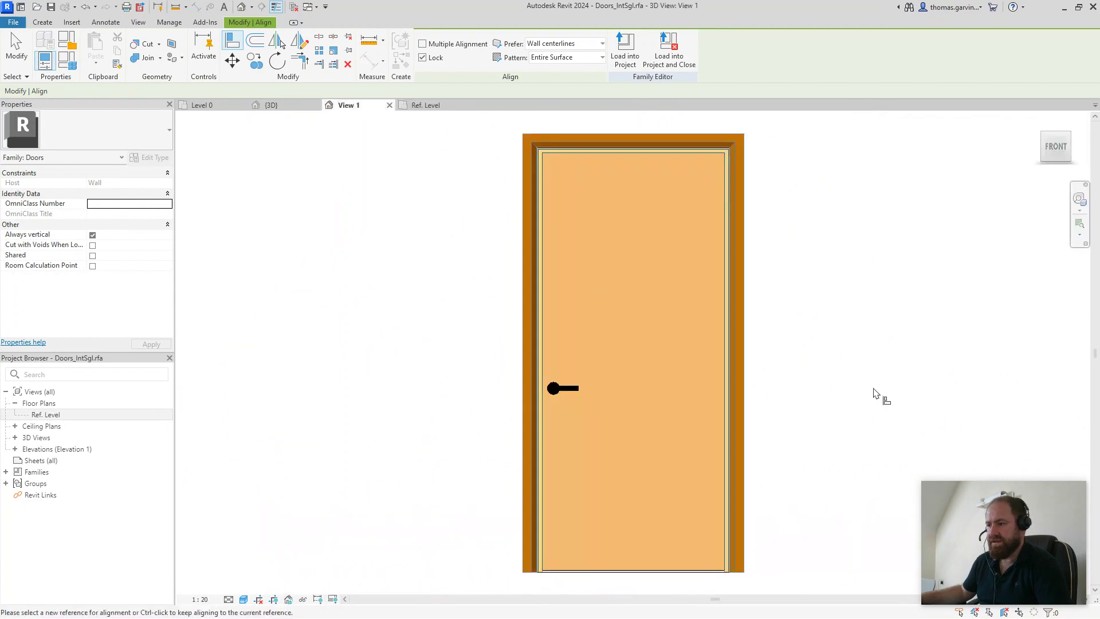
key("Escape")
scroll(882, 367, "down", 3)
middle_click_drag(886, 347, 543, 149, "shift")
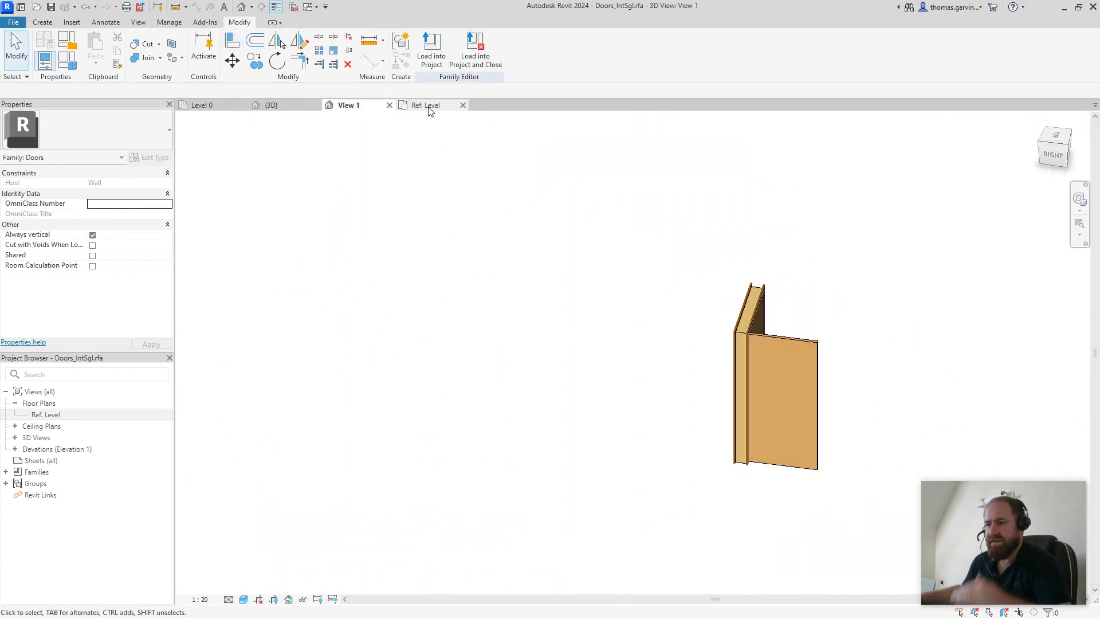
left_click(16, 451)
double_click(32, 461)
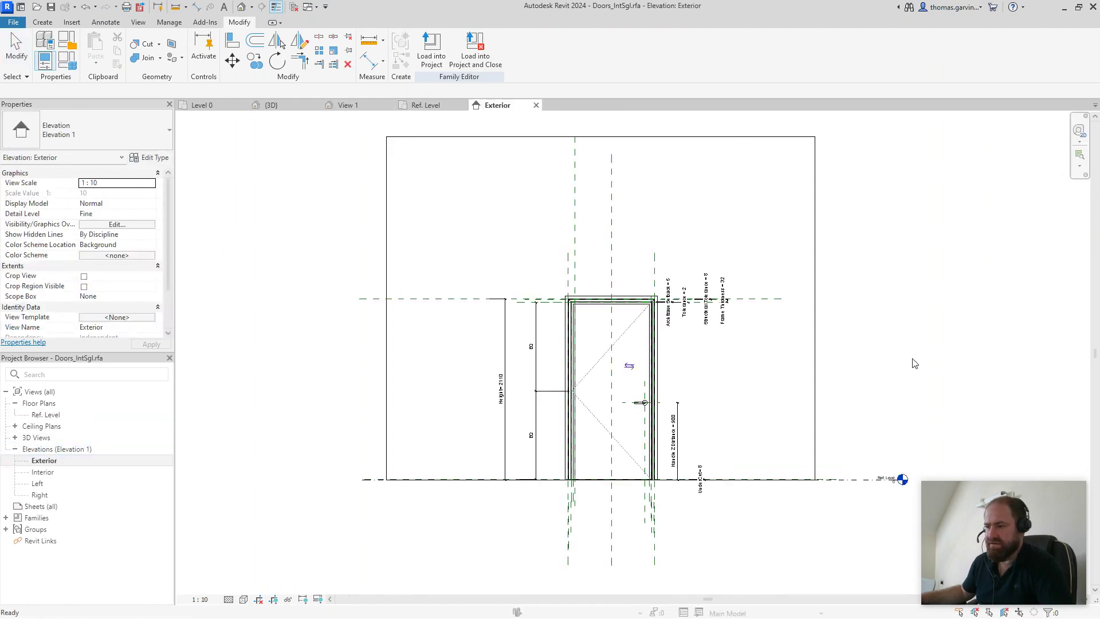
scroll(613, 324, "up", 5)
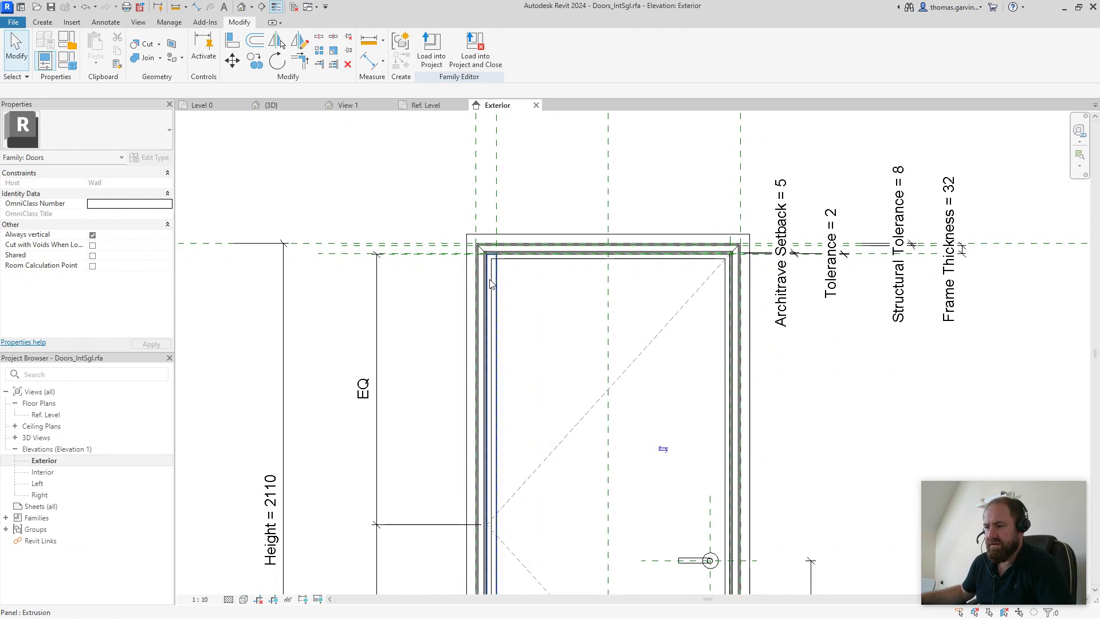
Step: Stretch the open panel's top edge to the head plane and bottom edge to the threshold plane
left_click(491, 284)
scroll(505, 272, "up", 5)
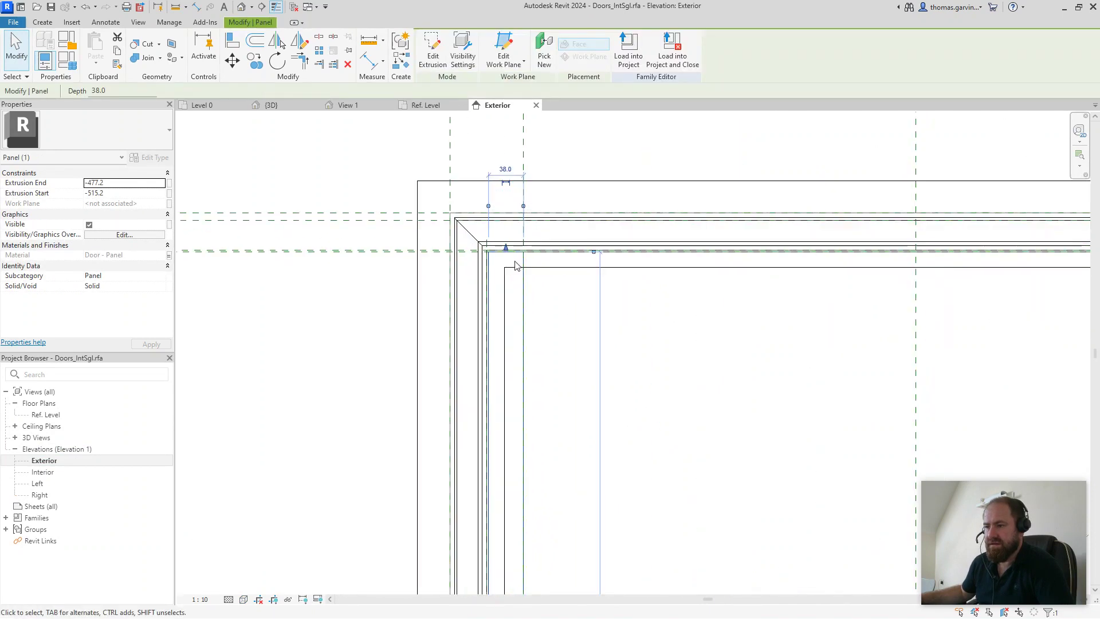
scroll(504, 252, "up", 5)
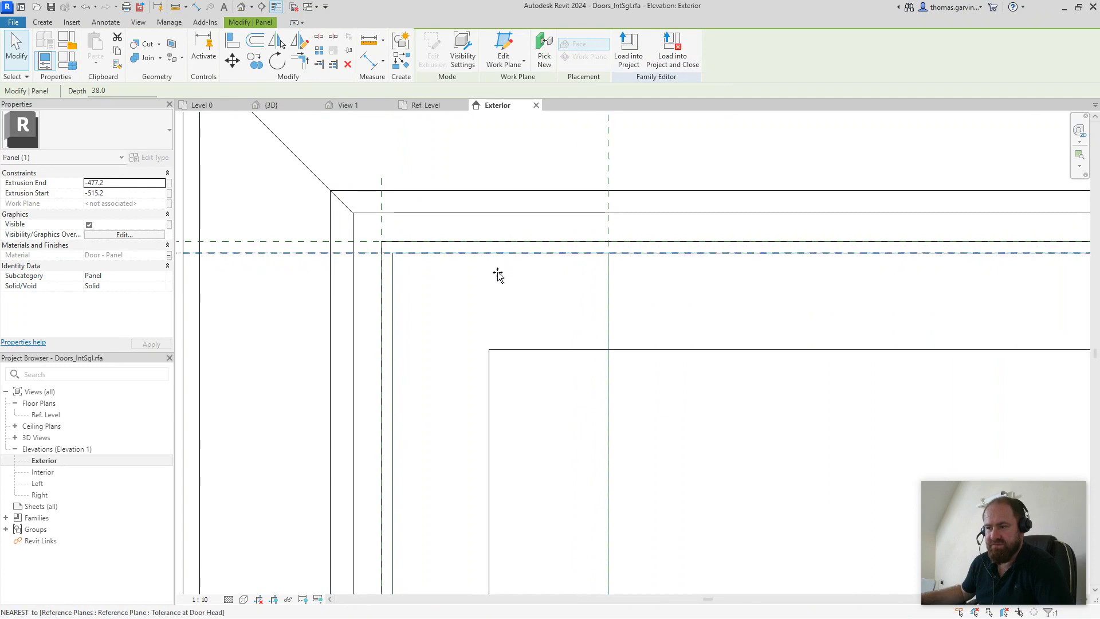
mouse_move(501, 250)
left_mouse_down()
mouse_move(503, 265)
mouse_move(506, 256)
left_mouse_up()
scroll(720, 383, "down", 4)
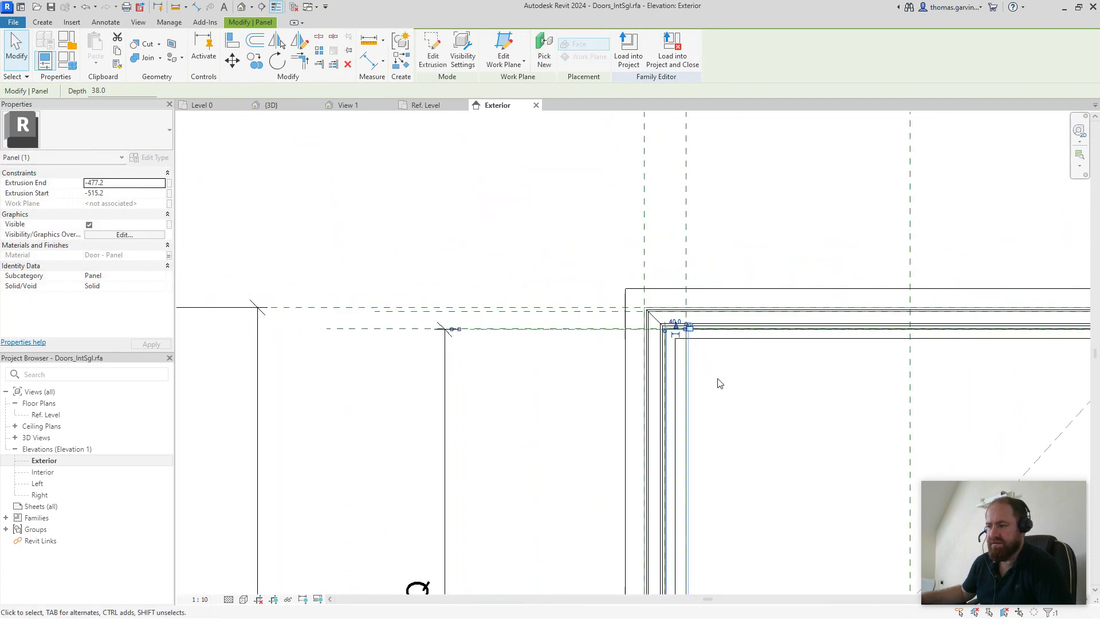
middle_click_drag(720, 383, 567, 165)
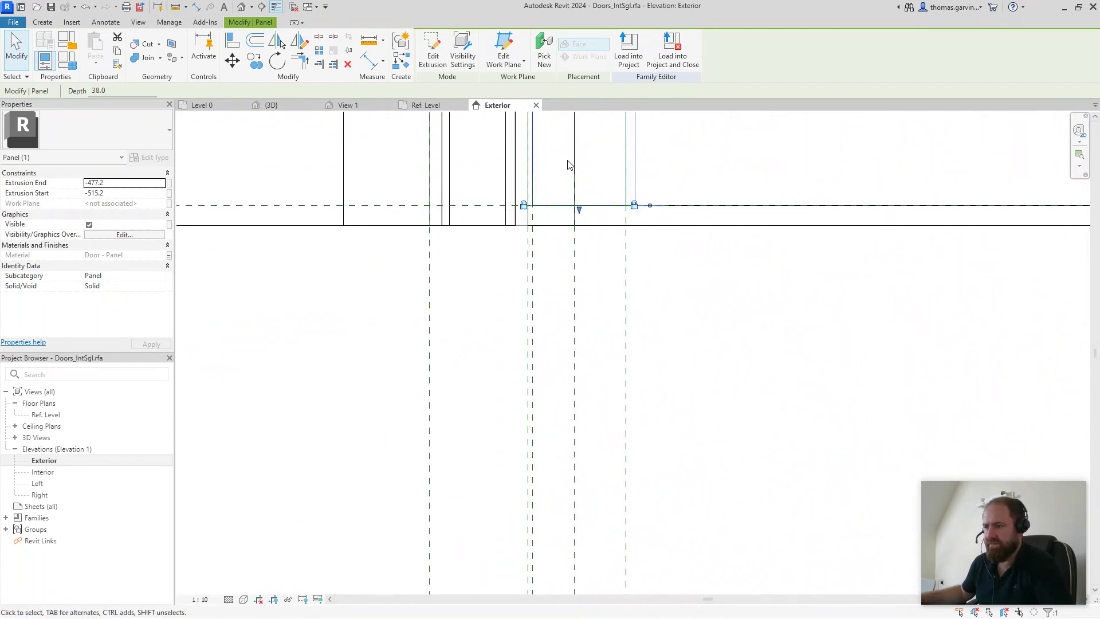
scroll(587, 232, "up", 3)
left_click_drag(575, 232, 574, 210)
scroll(814, 229, "down", 3)
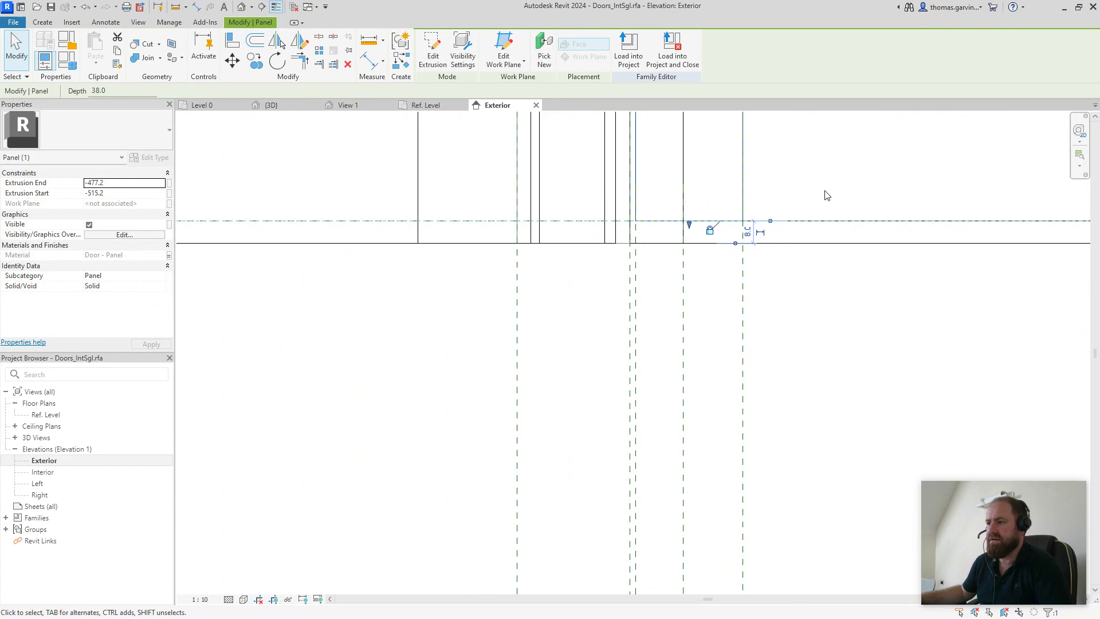
scroll(633, 361, "down", 2)
left_click(430, 109)
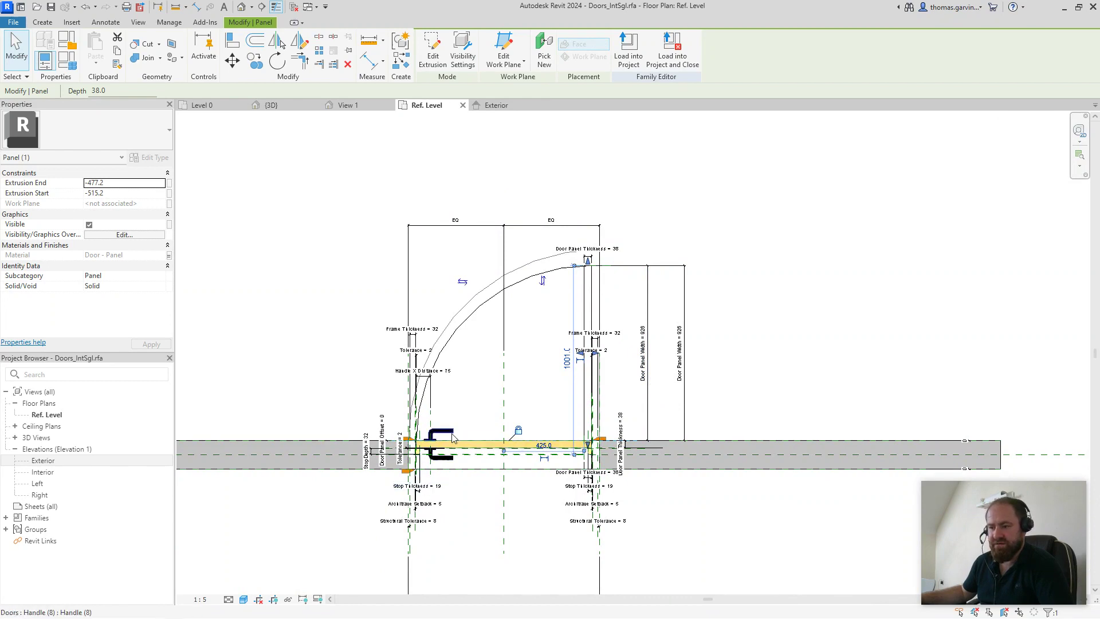
Step: Place two more door handles of the same type, hanging downward, on the open leaf
left_click(453, 437)
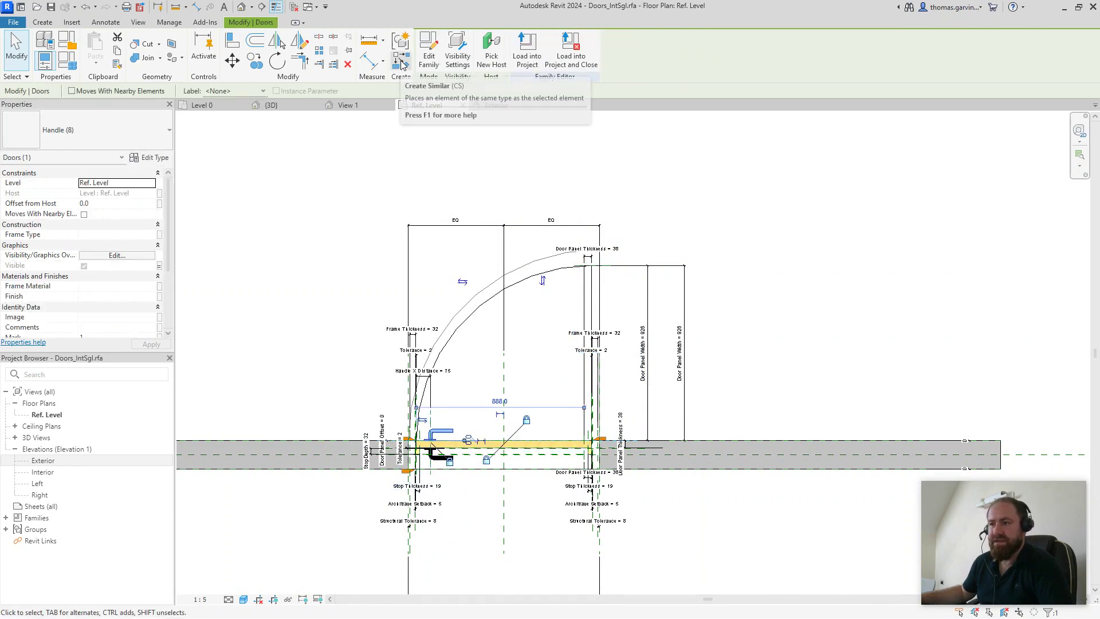
left_click(401, 61)
scroll(612, 261, "up", 4)
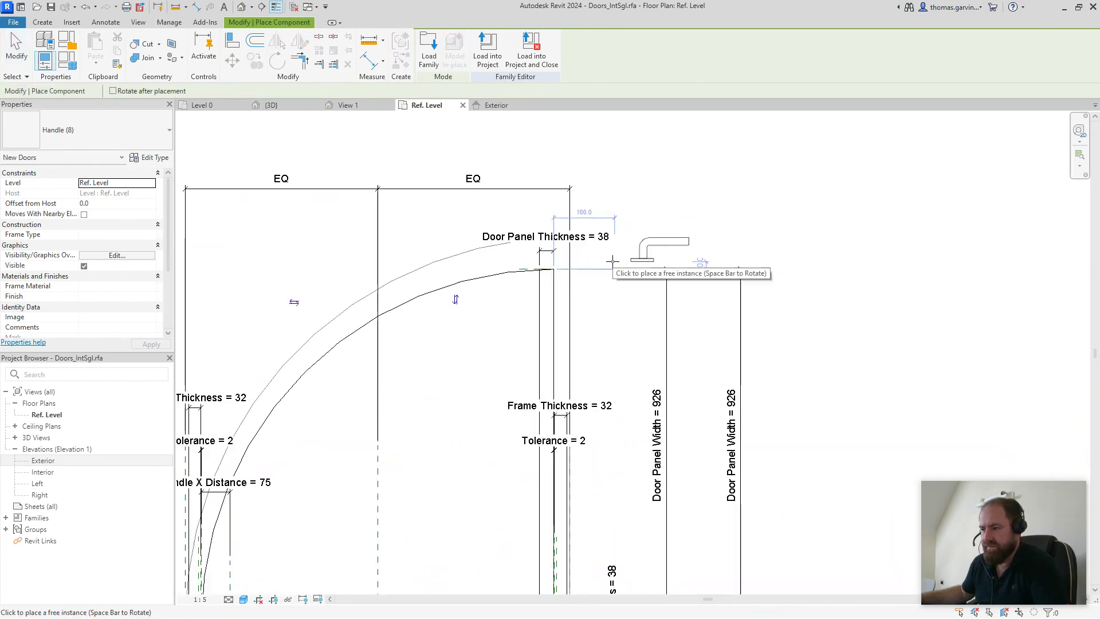
key("space")
key("space")
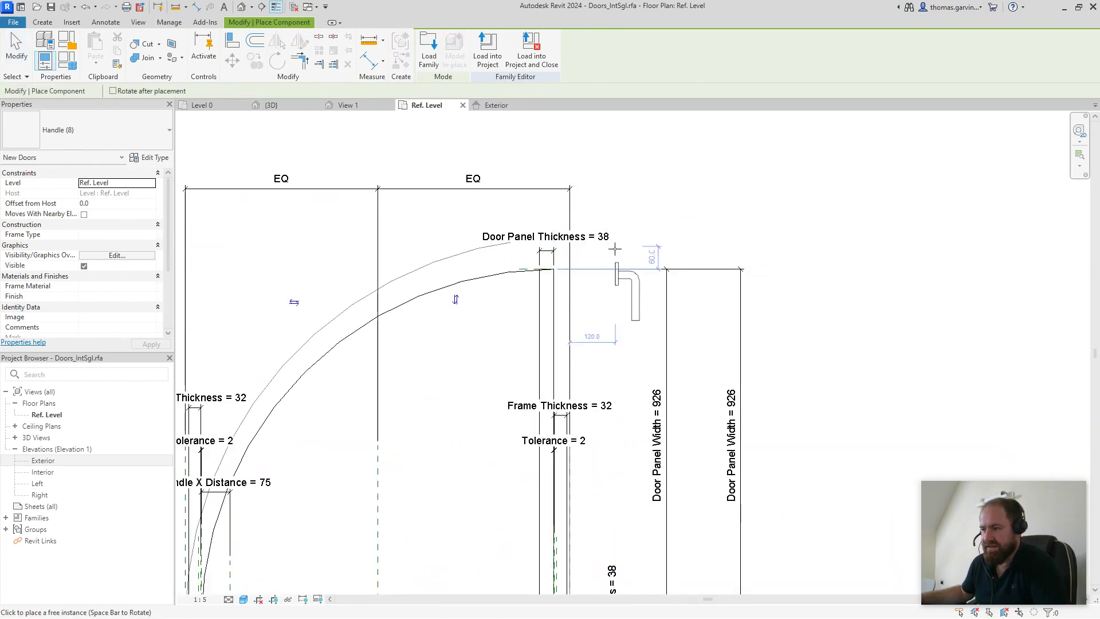
left_click(615, 248)
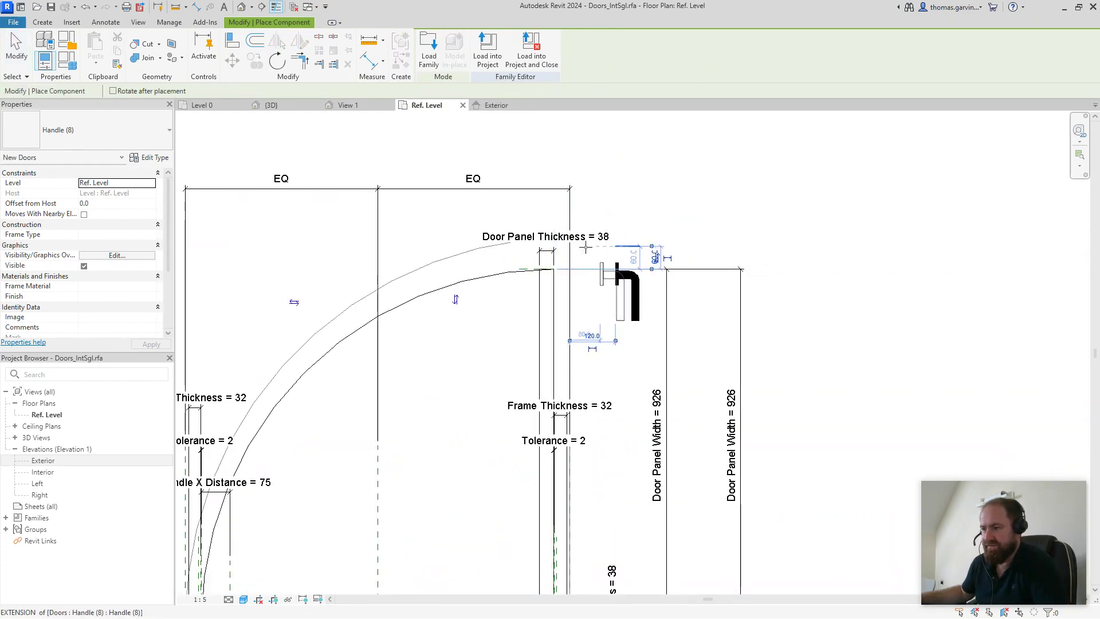
left_click(455, 240)
key("Escape")
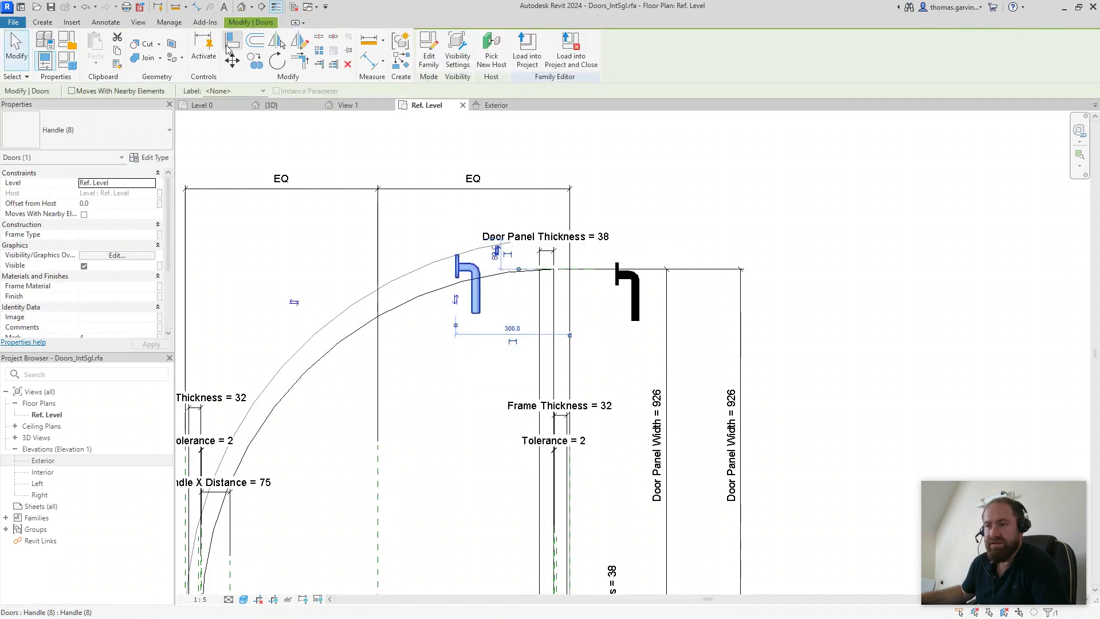
Step: Mirror the new handle about the leaf axis and move it toward the leaf edge
left_click(277, 41)
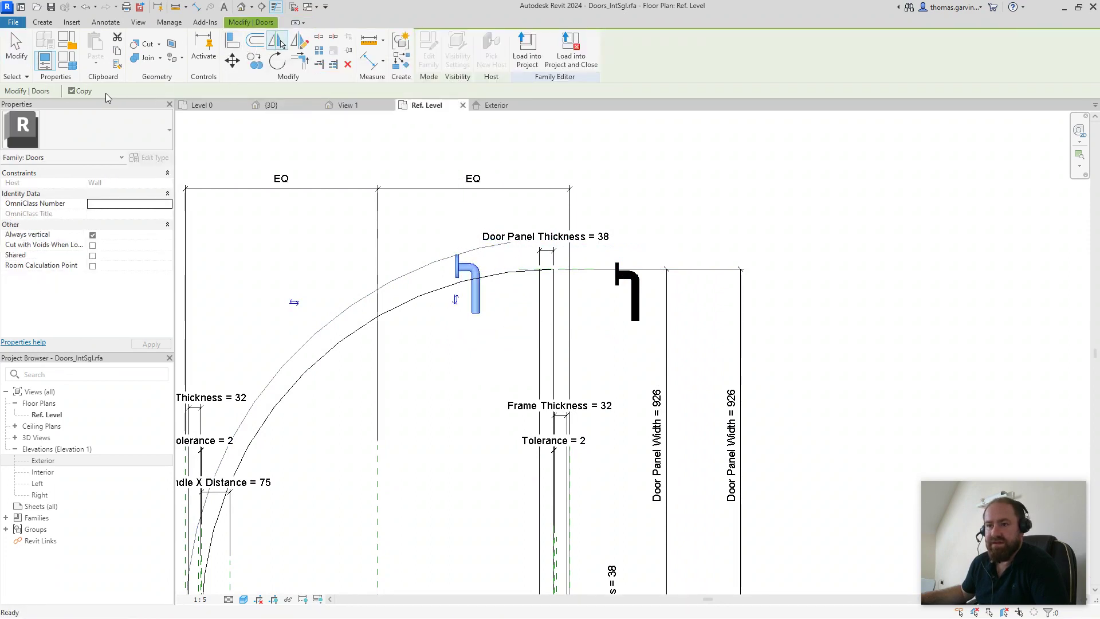
left_click(452, 270)
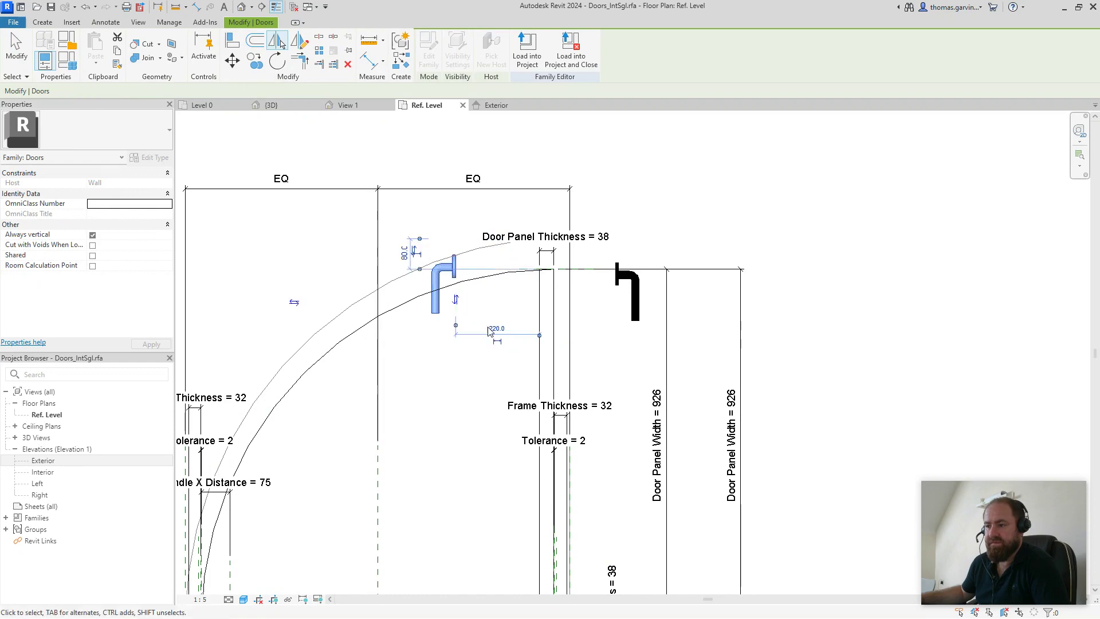
scroll(459, 324, "up", 2)
key("Escape")
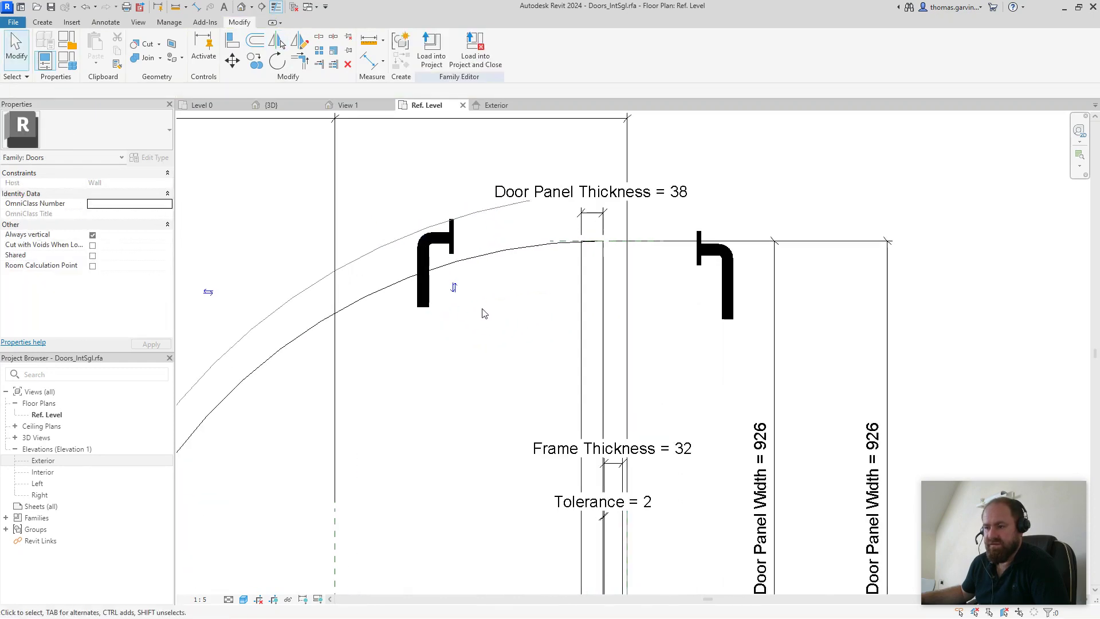
left_click(431, 269)
left_click_drag(431, 269, 502, 345)
scroll(613, 320, "down", 2)
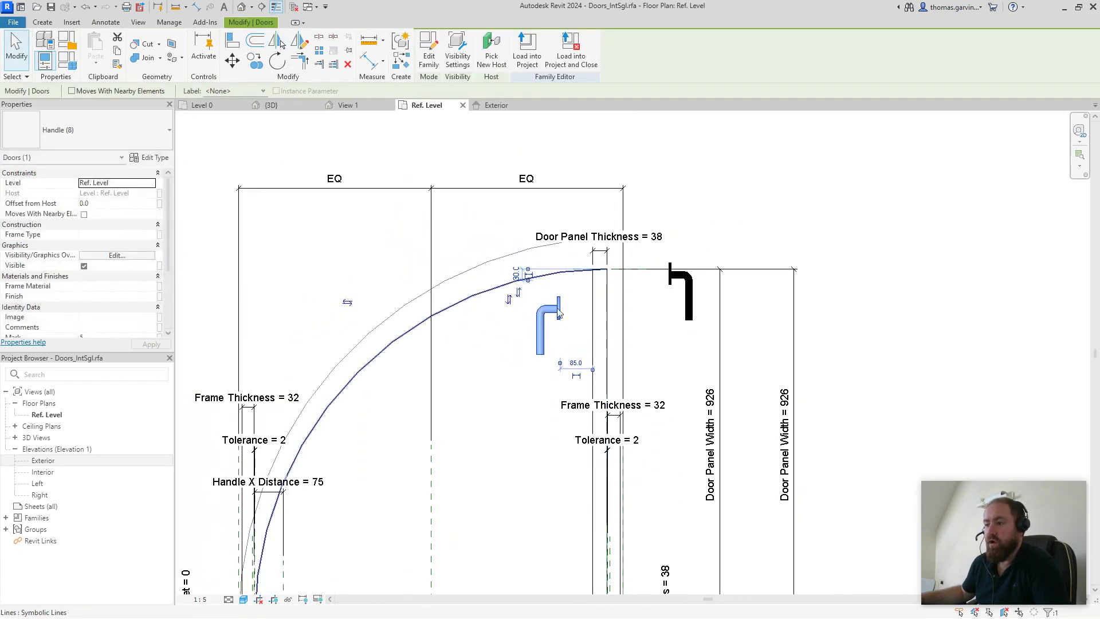
key("Escape")
scroll(499, 170, "up", 6)
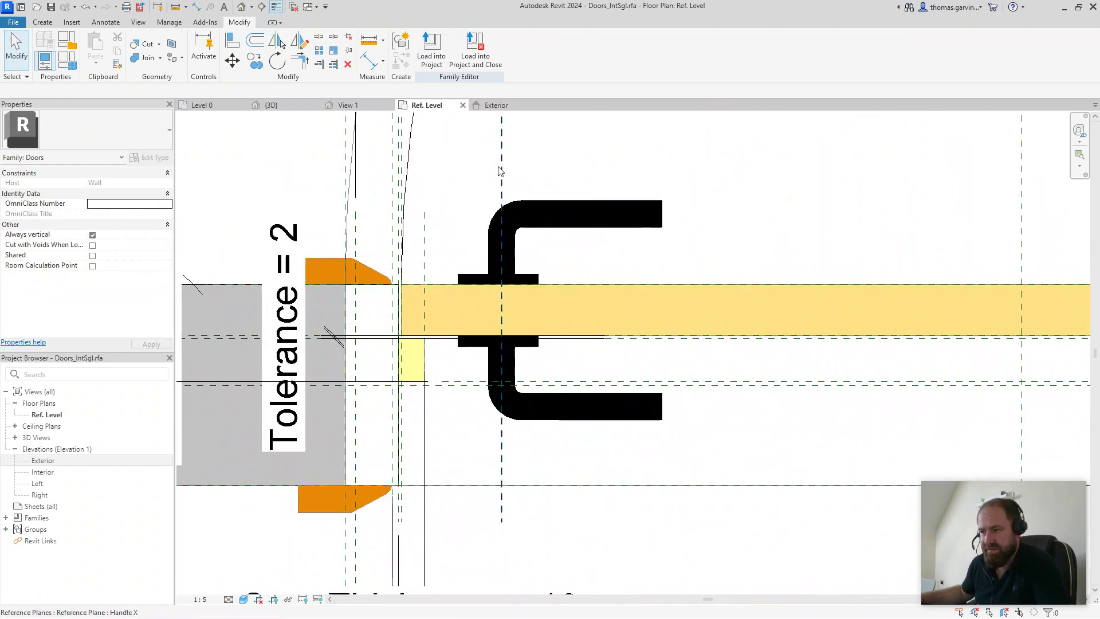
scroll(500, 171, "down", 3)
scroll(504, 275, "down", 1)
middle_click_drag(460, 130, 511, 244)
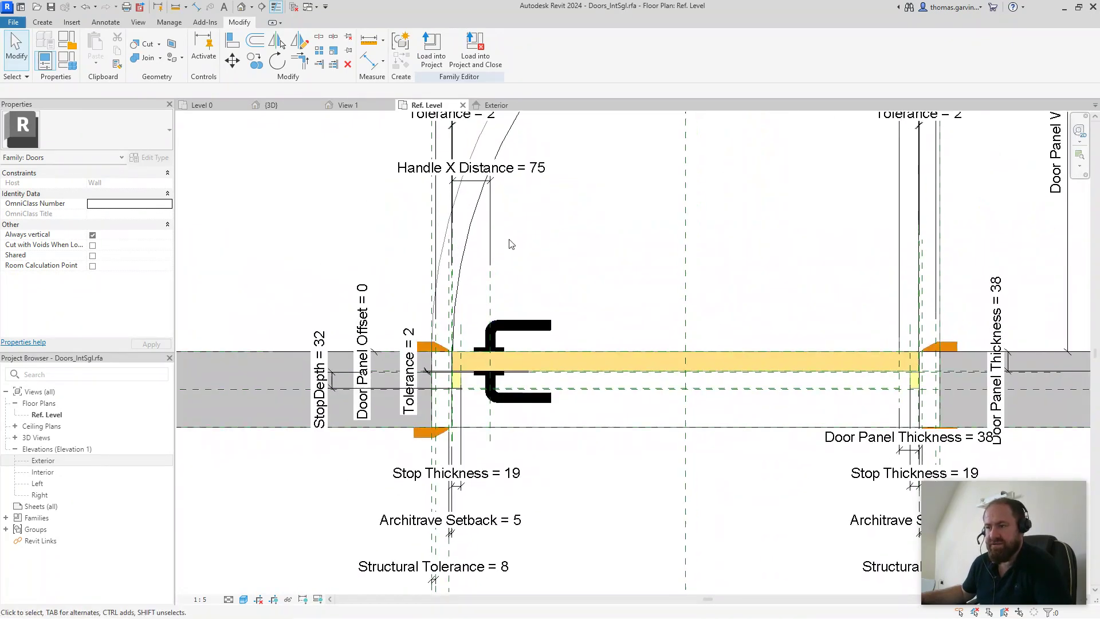
middle_click_drag(504, 172, 309, 378)
scroll(796, 203, "down", 1)
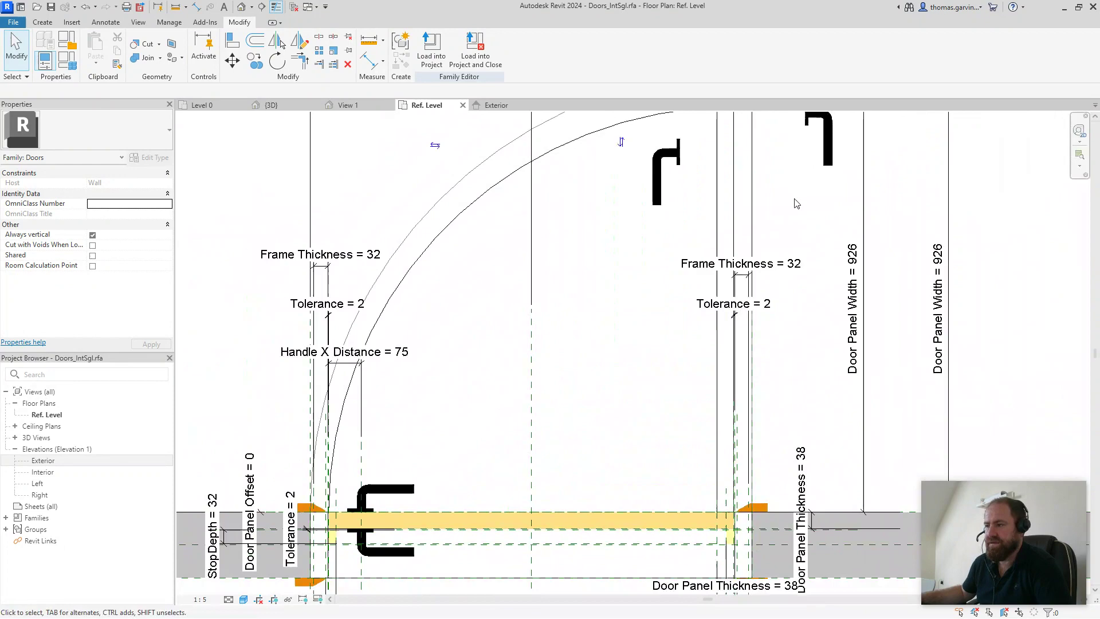
middle_click_drag(796, 204, 665, 366)
Step: Draw a new reference plane just below the open leaf's face
left_click(44, 22)
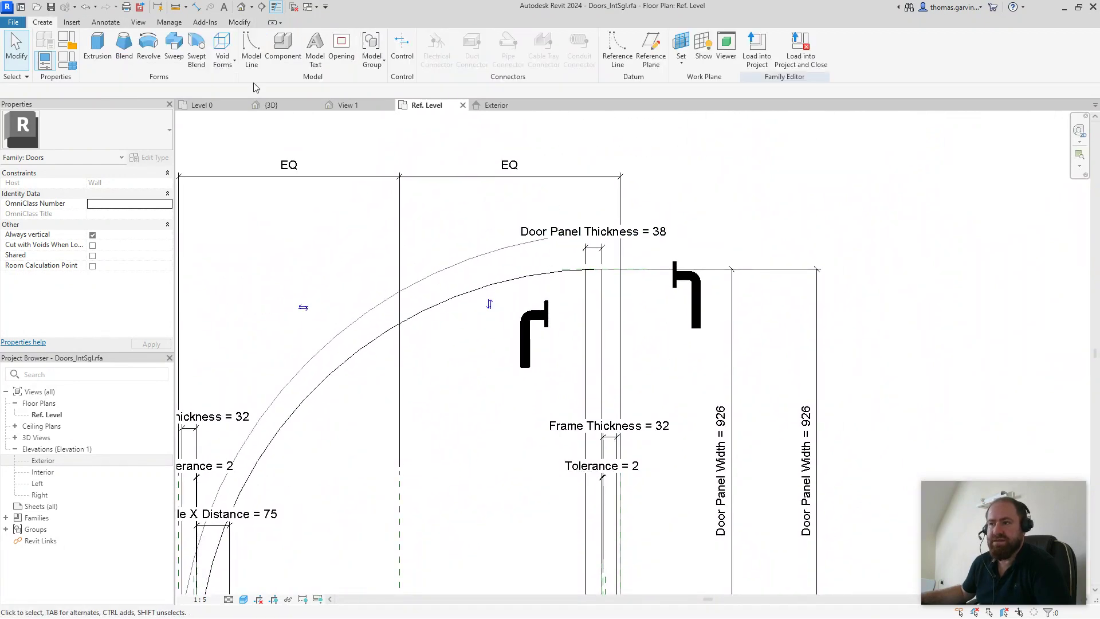
left_click(649, 46)
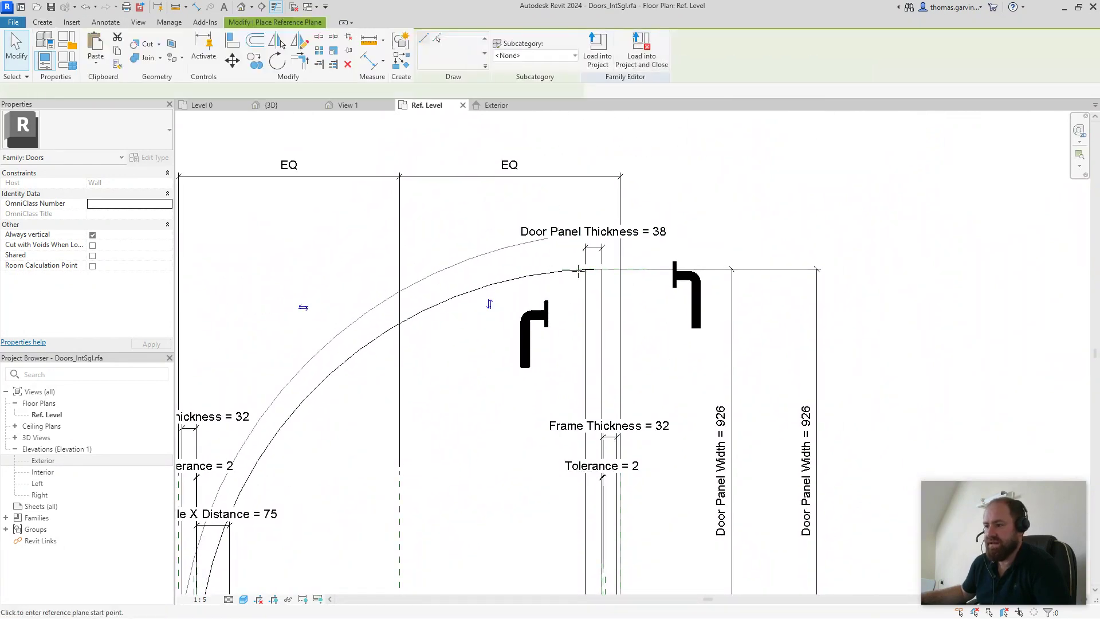
scroll(553, 307, "up", 3)
left_click(575, 278)
left_click(725, 279)
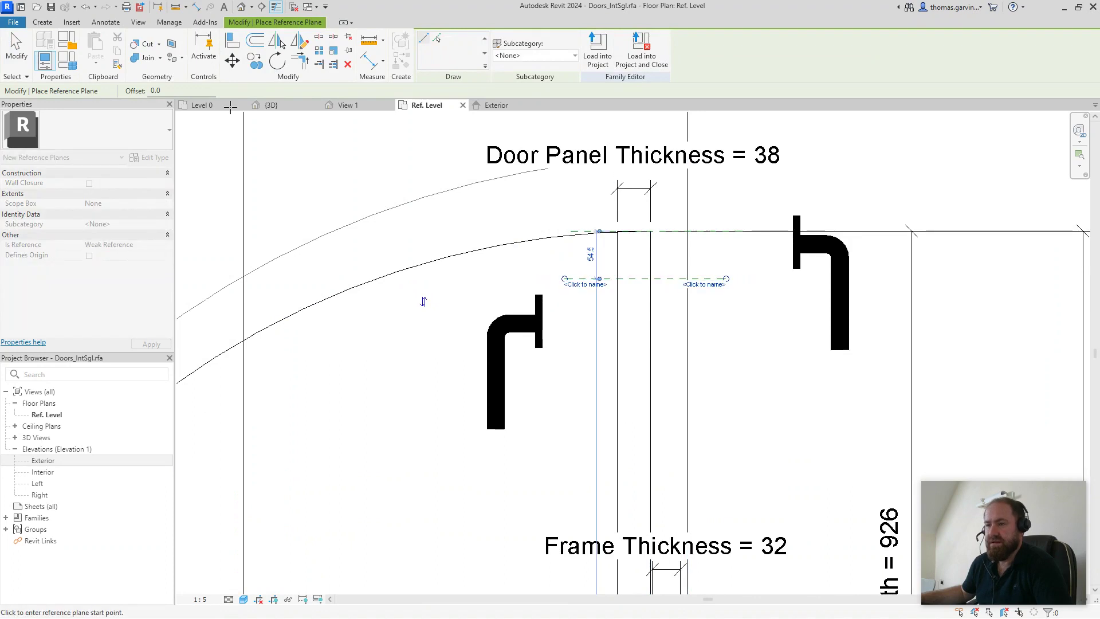
Step: Dimension the new plane 55 from the leaf face and open that dimension's Label list
left_click(197, 7)
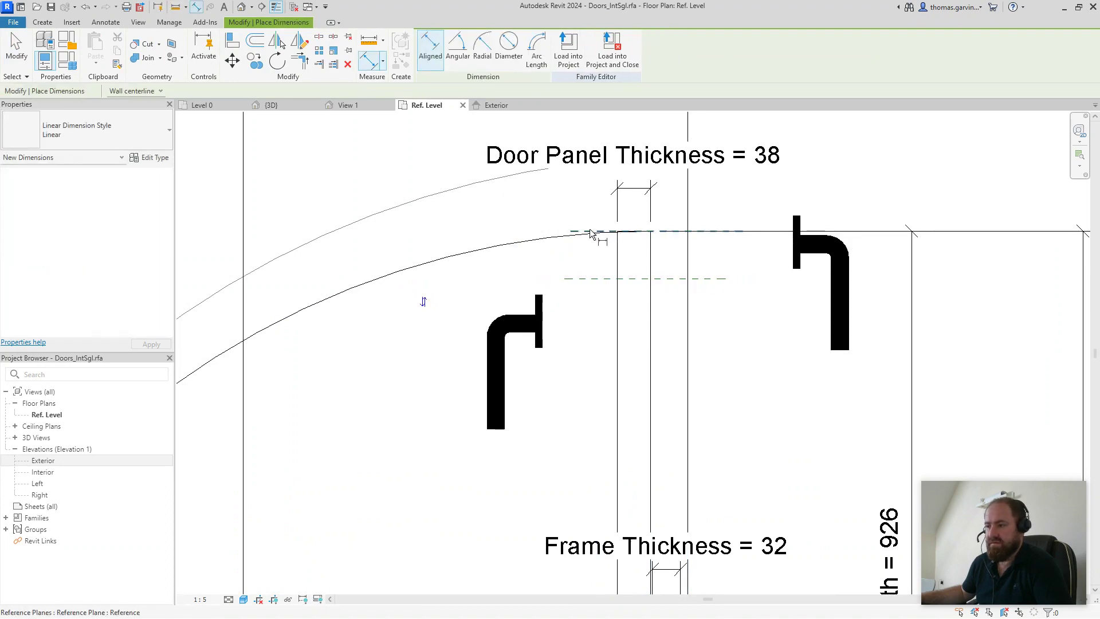
left_click(590, 231)
left_click(598, 278)
left_click(574, 265)
key("Escape")
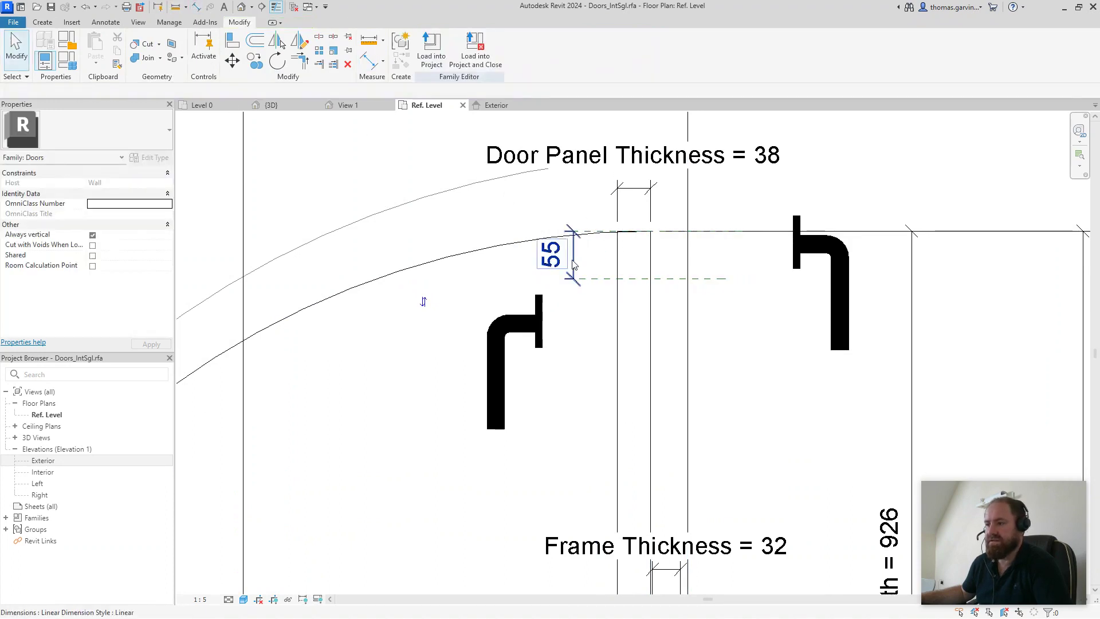
left_click(575, 265)
left_click(465, 49)
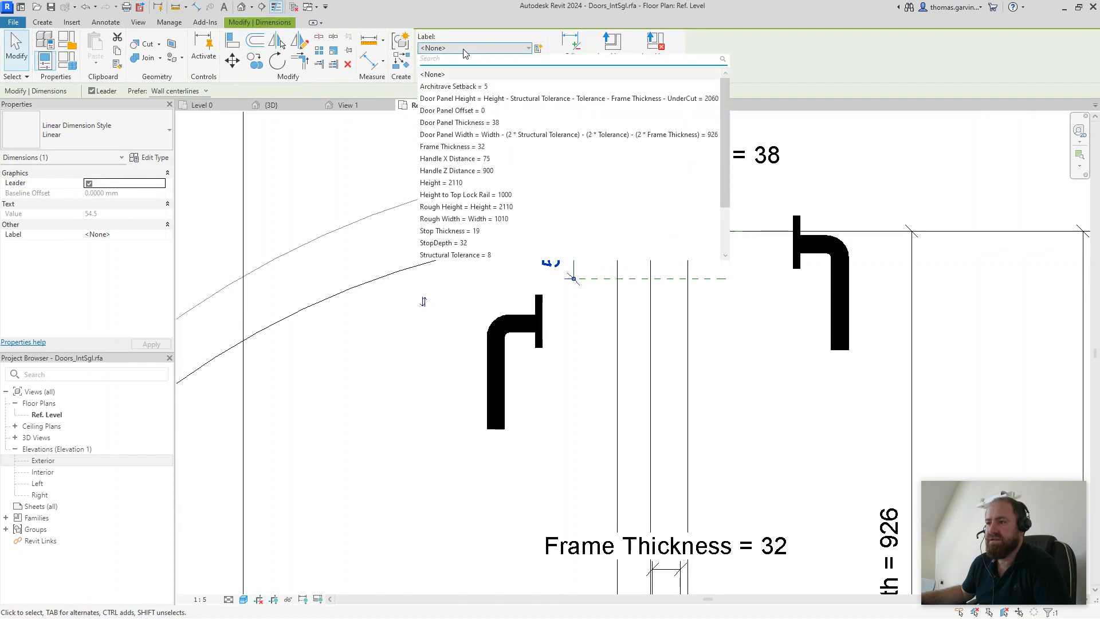
Step: Label the new dimension Handle X Distance and align both handles to its plane in plan
left_click(506, 165)
left_click(805, 329)
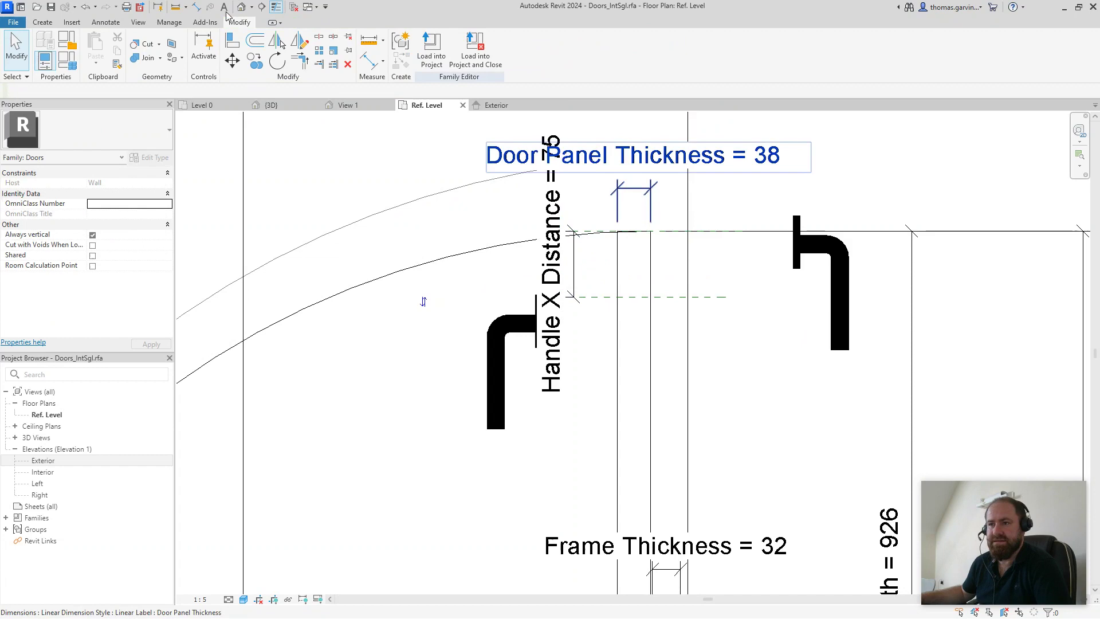
left_click(232, 42)
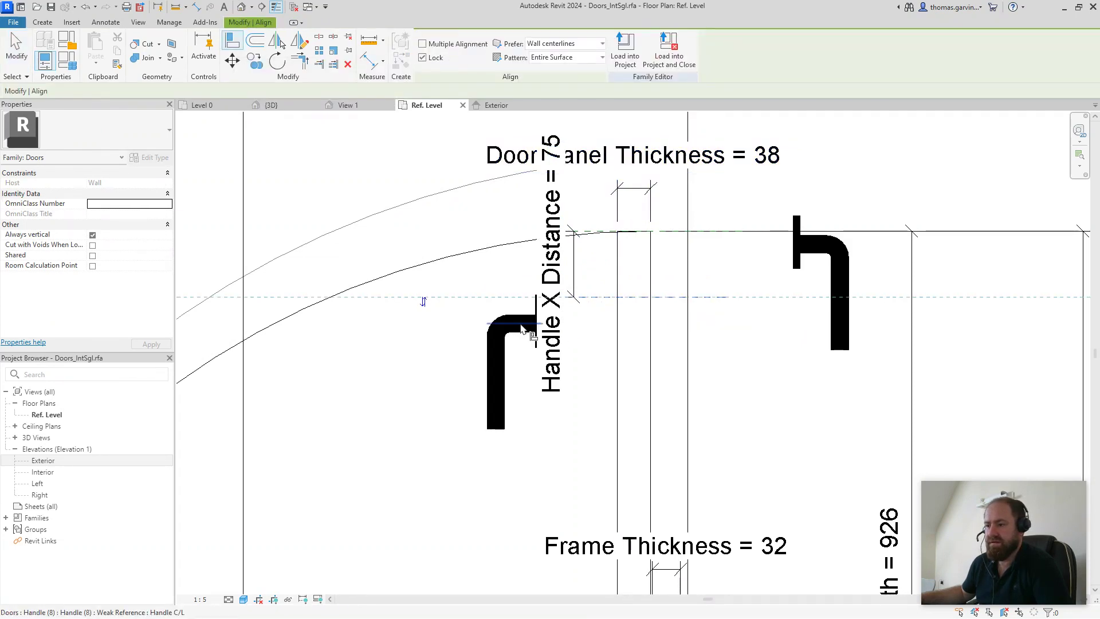
left_click(537, 332)
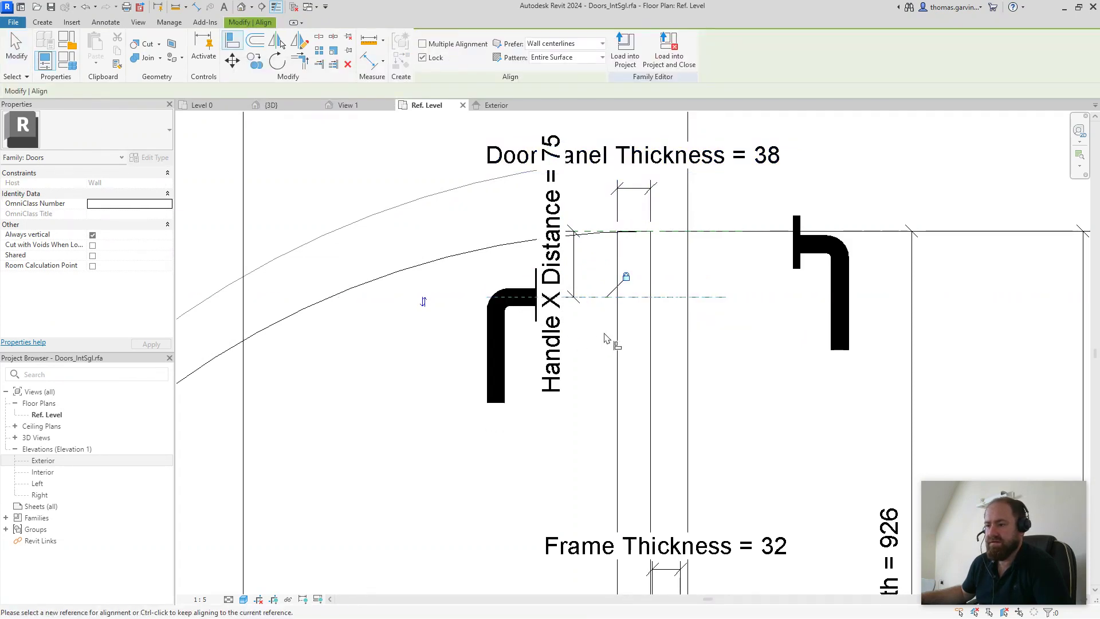
left_click(799, 245)
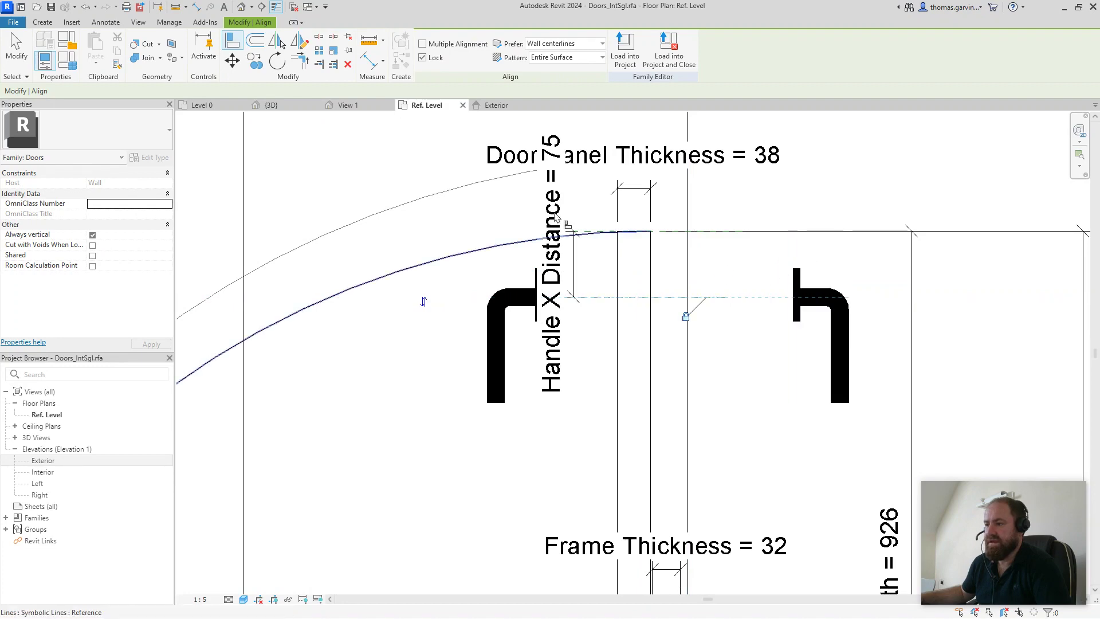
Step: In the Exterior elevation, align the handles to the Handle Z Distance 900 reference line
left_click(498, 106)
scroll(753, 275, "down", 3)
middle_click_drag(751, 264, 589, 313)
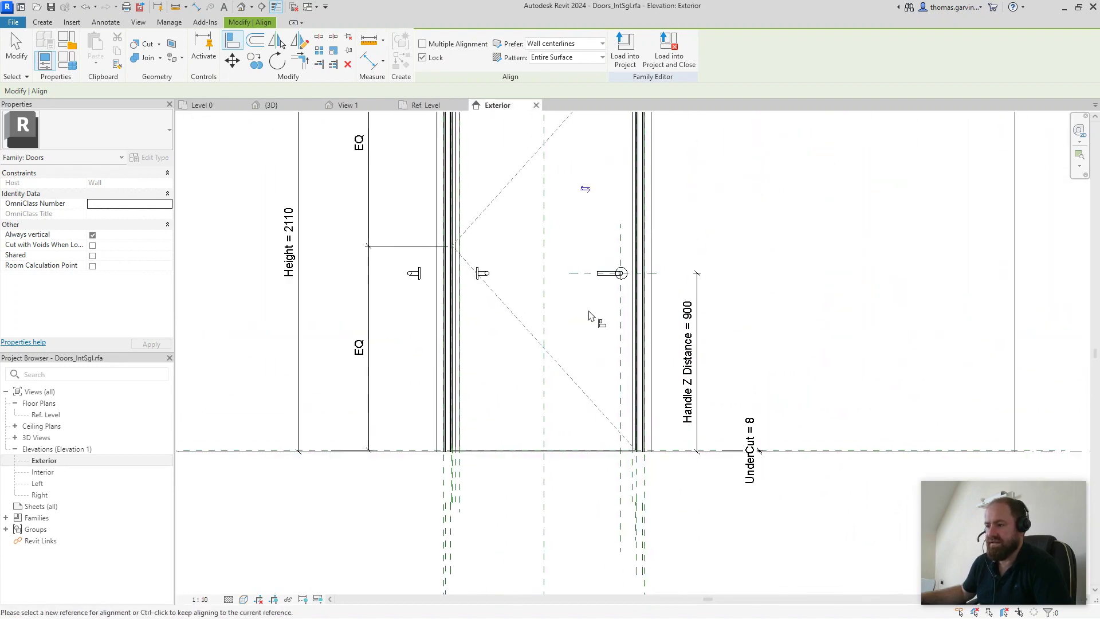
scroll(590, 233, "up", 3)
scroll(579, 277, "down", 3)
scroll(648, 228, "up", 2)
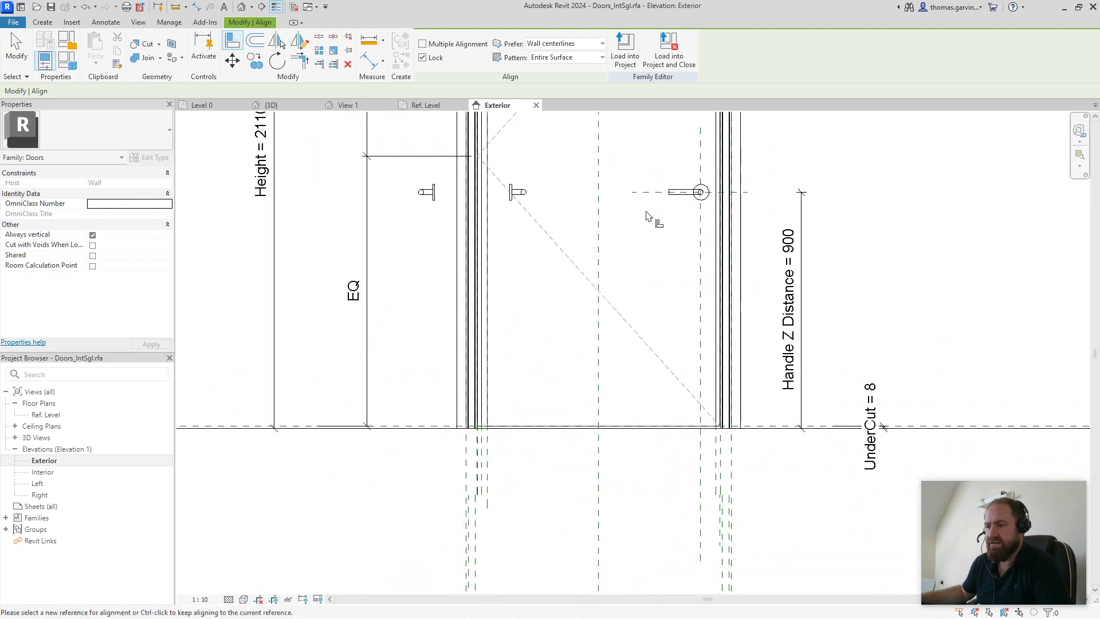
left_click(649, 199)
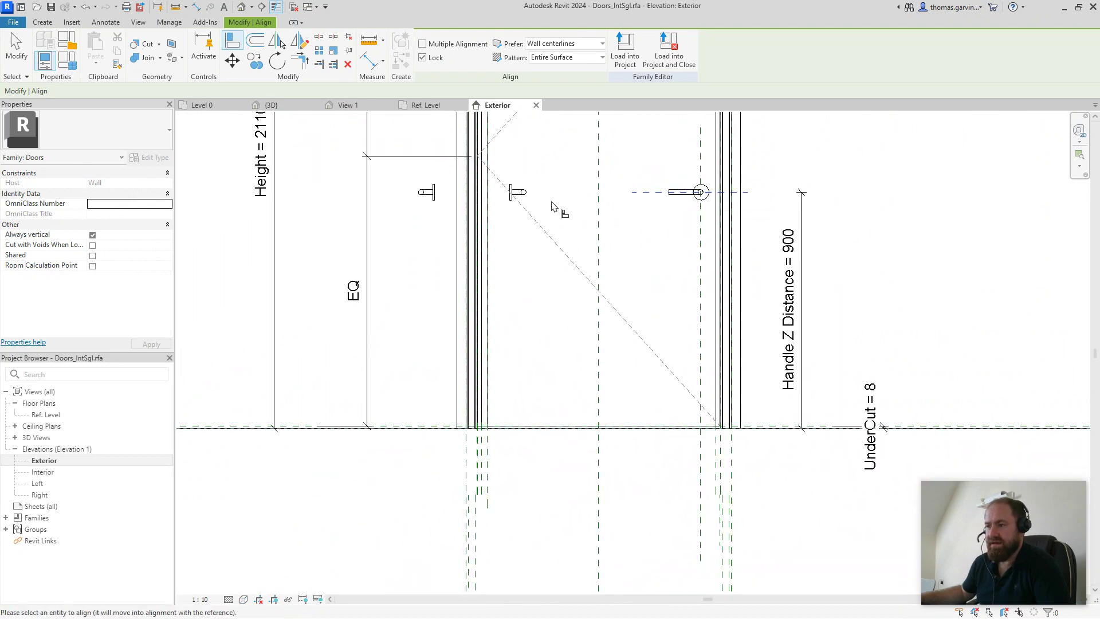
scroll(519, 191, "up", 3)
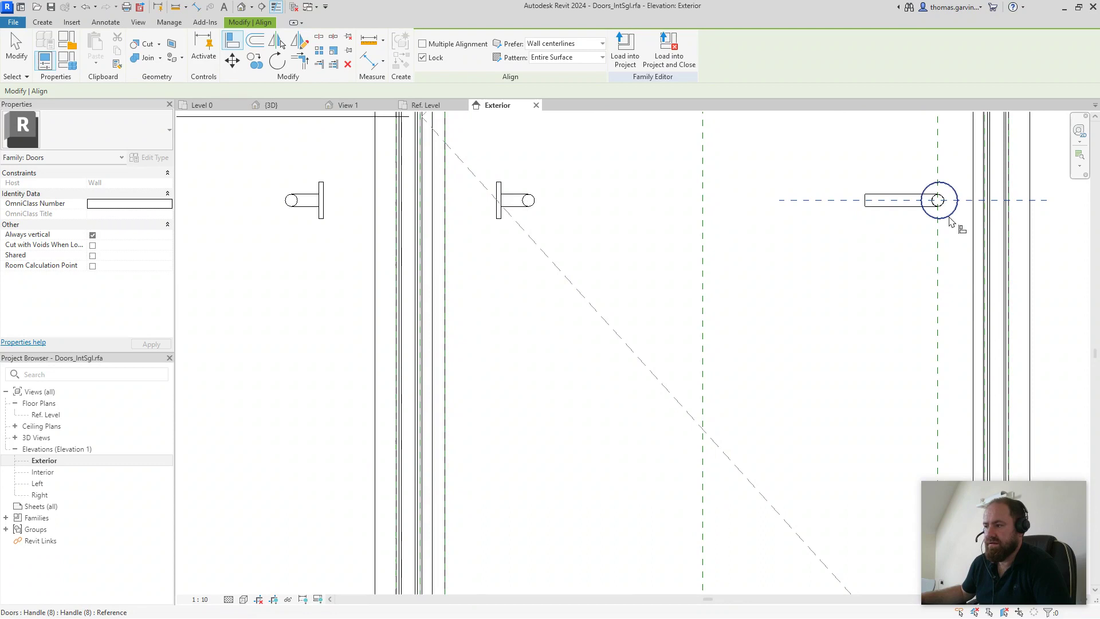
scroll(917, 221, "down", 2)
scroll(554, 200, "down", 1)
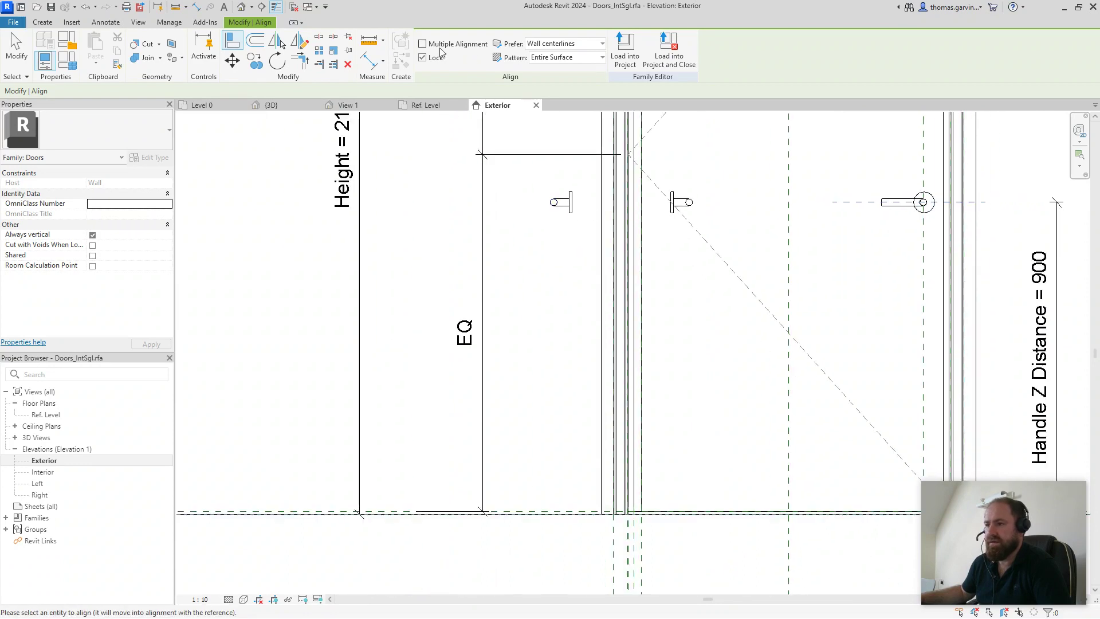
scroll(935, 243, "up", 2)
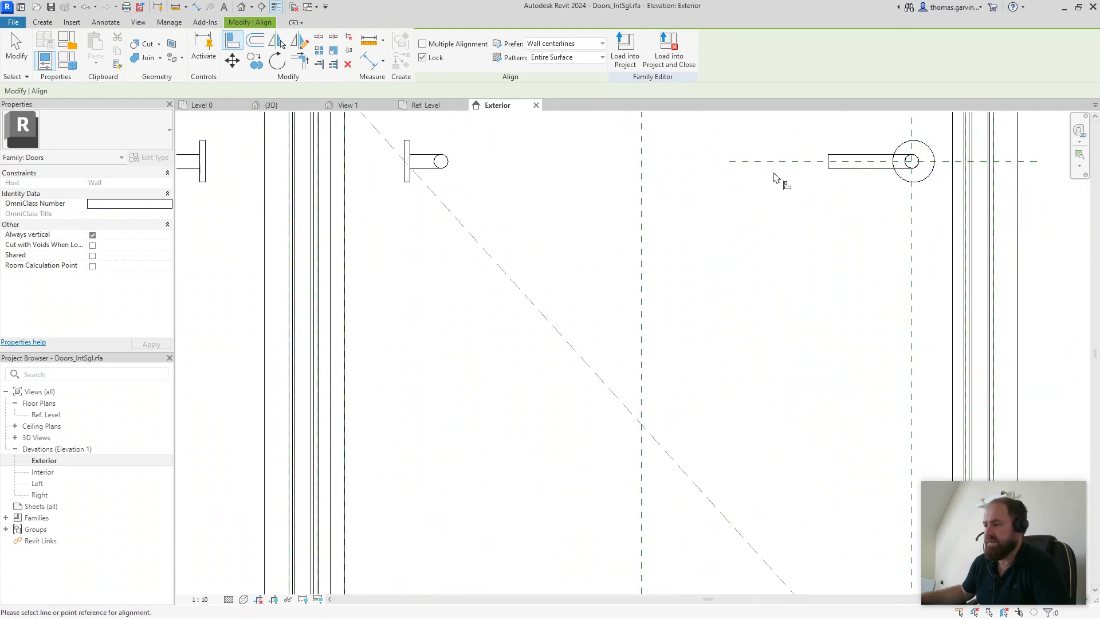
left_click(438, 162)
scroll(591, 251, "down", 1)
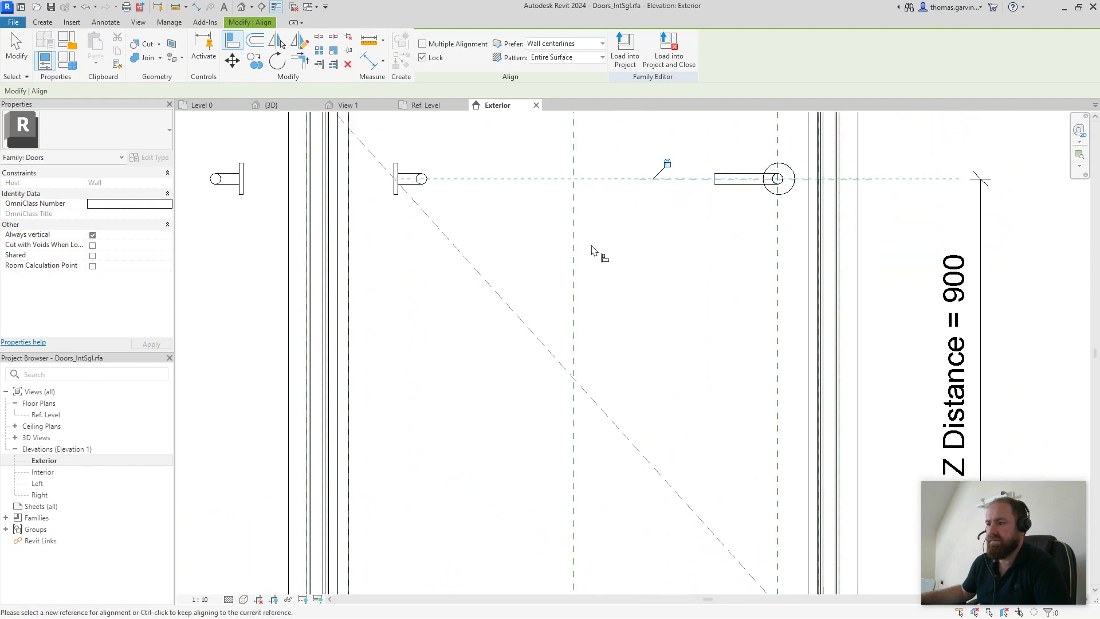
left_click(228, 179, "ctrl")
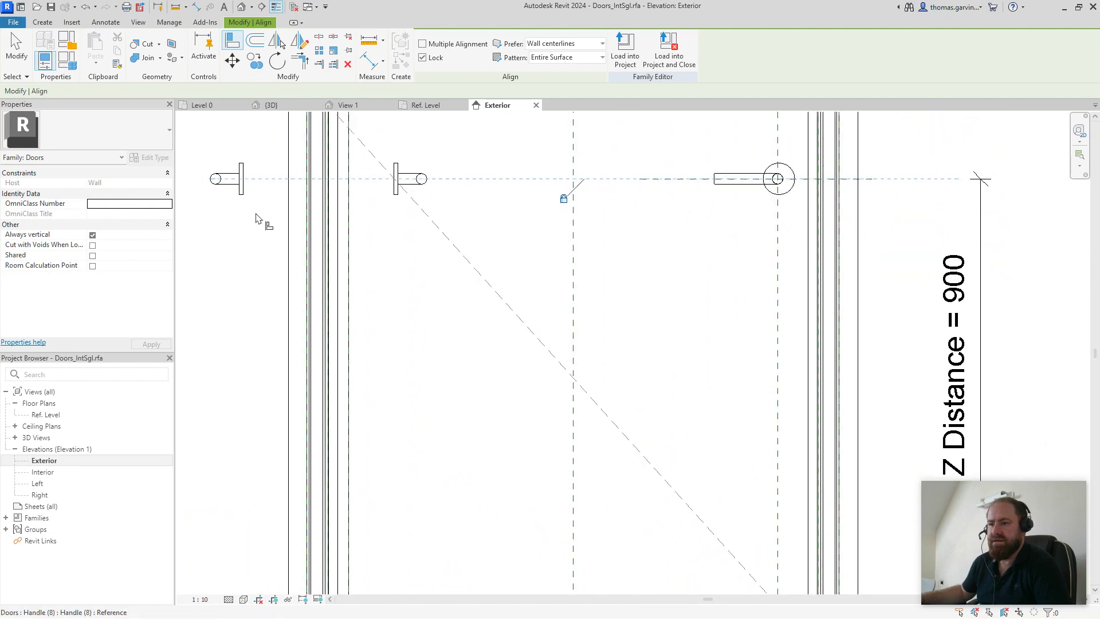
Step: Back in the Ref. Level plan, align the right handle to its Handle X Distance reference
left_click(425, 105)
scroll(657, 274, "down", 3)
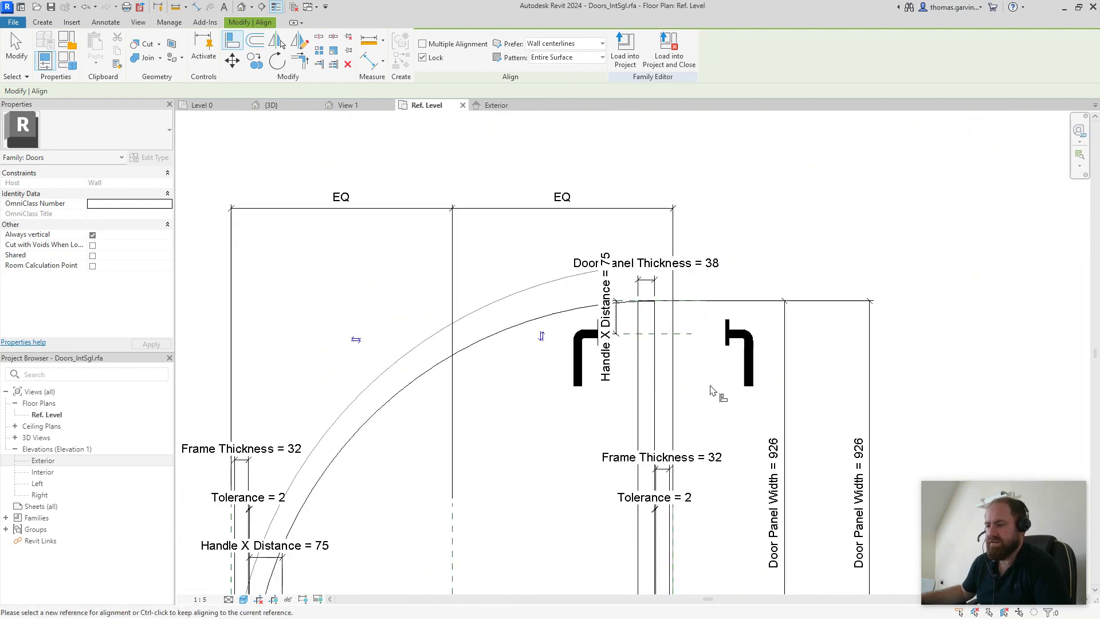
scroll(658, 273, "up", 8)
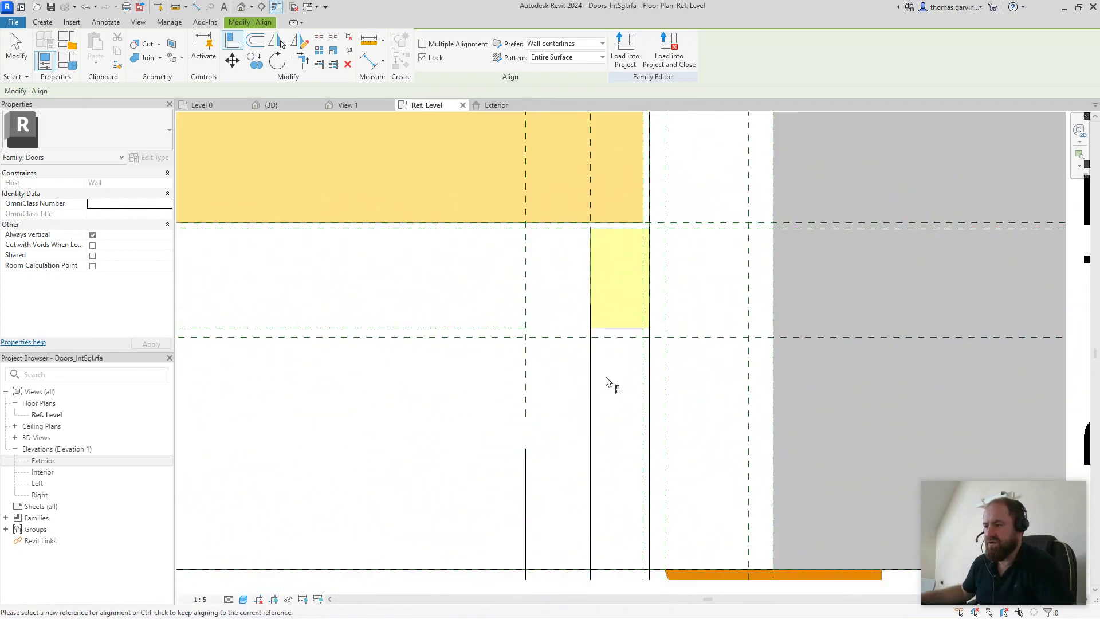
left_click(641, 370)
scroll(644, 372, "down", 5)
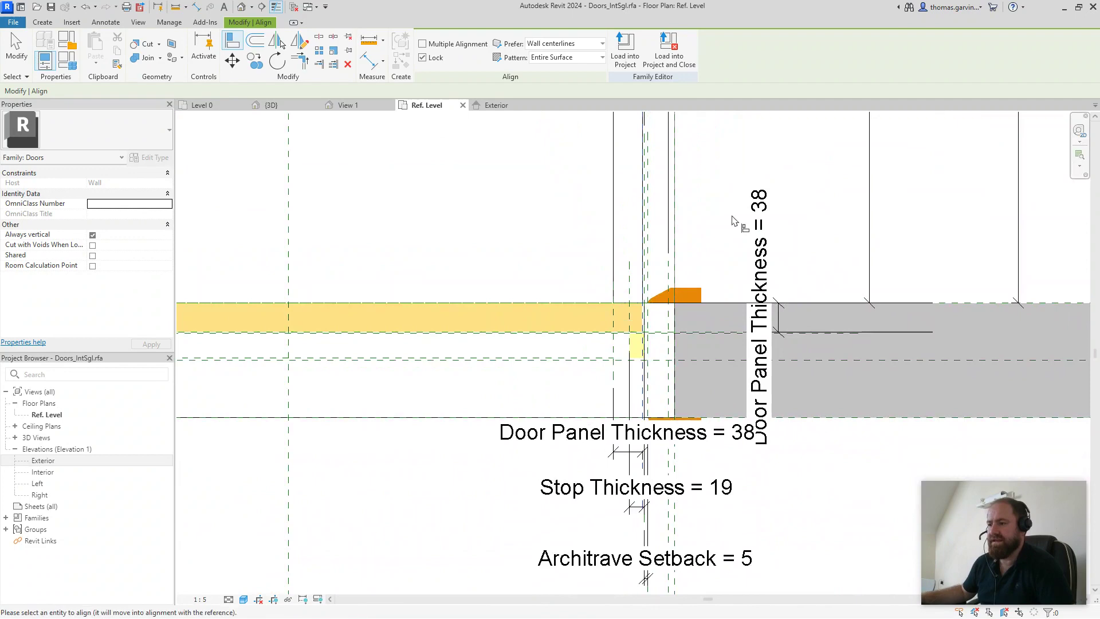
scroll(626, 382, "down", 4)
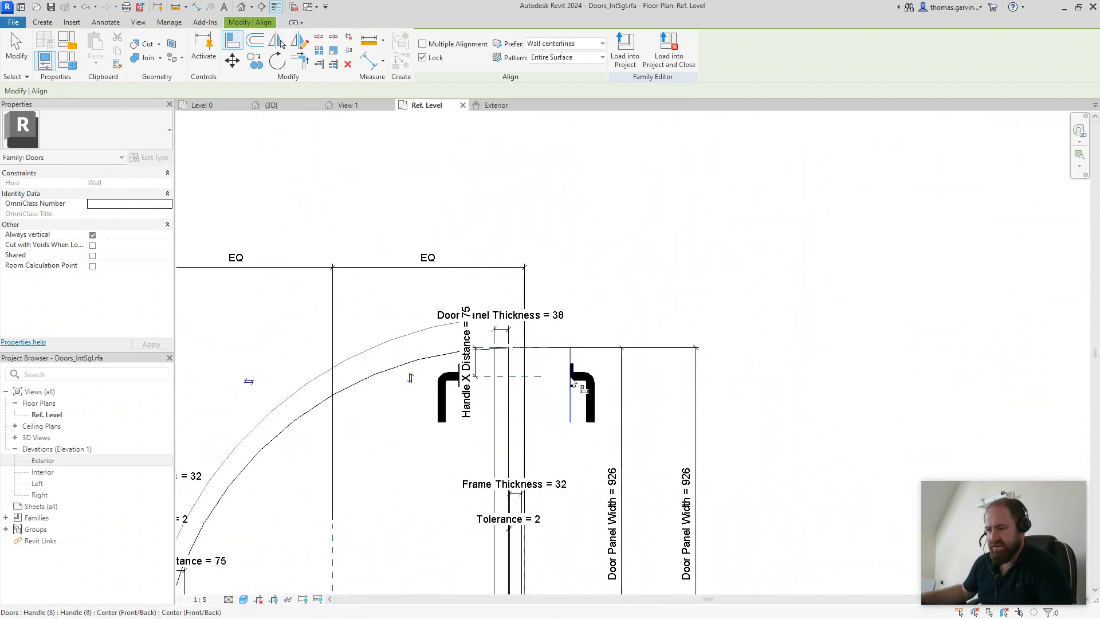
left_click(572, 380)
Step: Align the left handle onto its reference line, then pan out to show the whole door
scroll(524, 510, "up", 4)
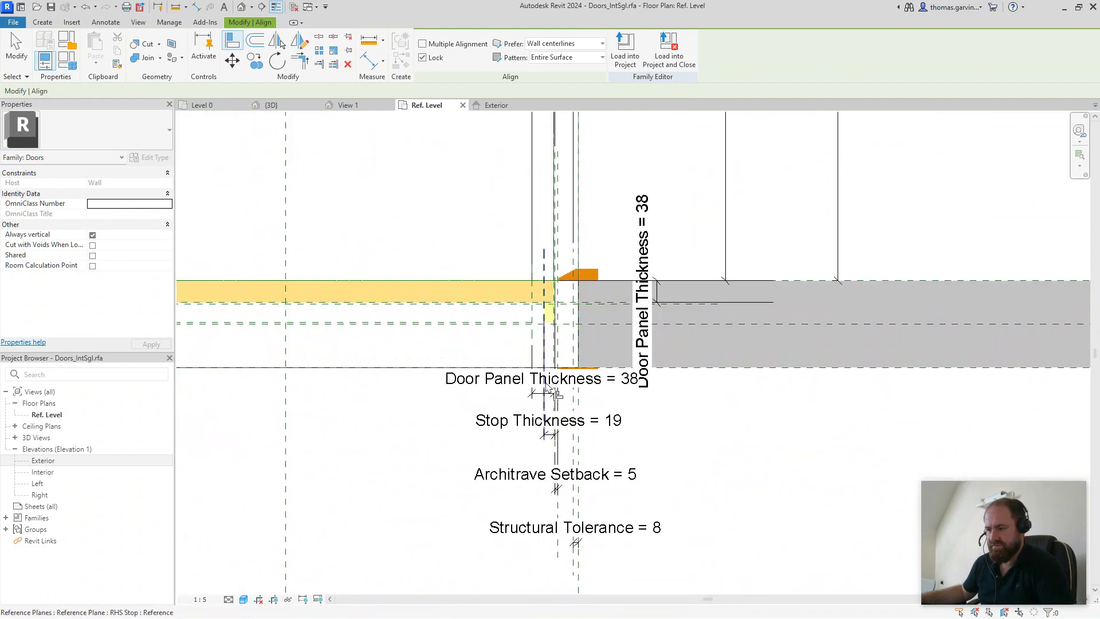
scroll(515, 250, "up", 4)
scroll(518, 274, "down", 5)
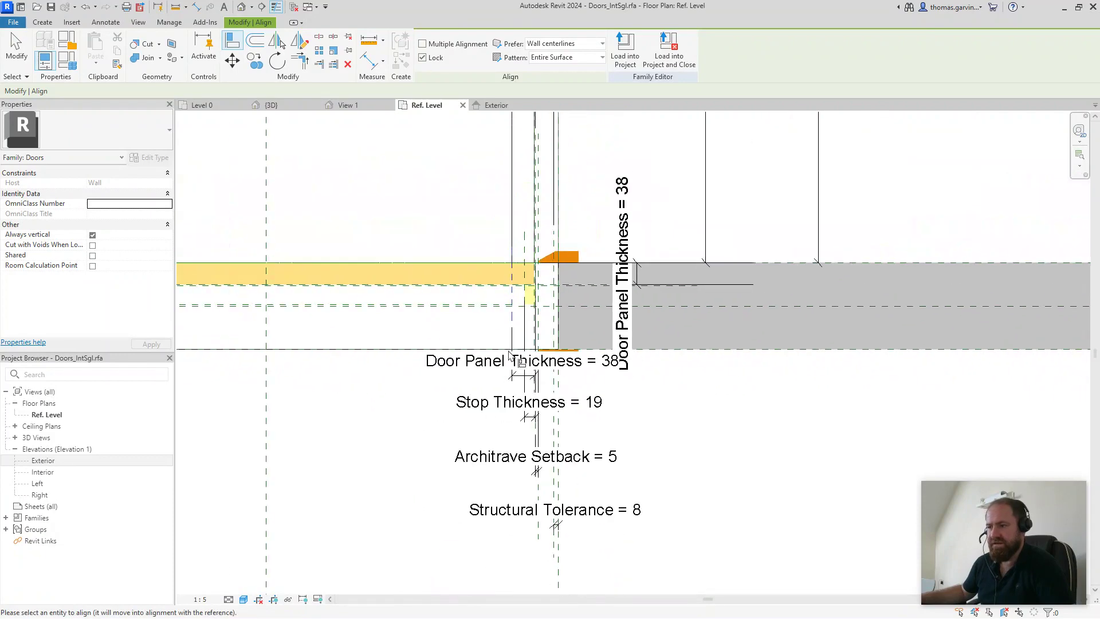
scroll(502, 354, "up", 5)
scroll(502, 354, "up", 1)
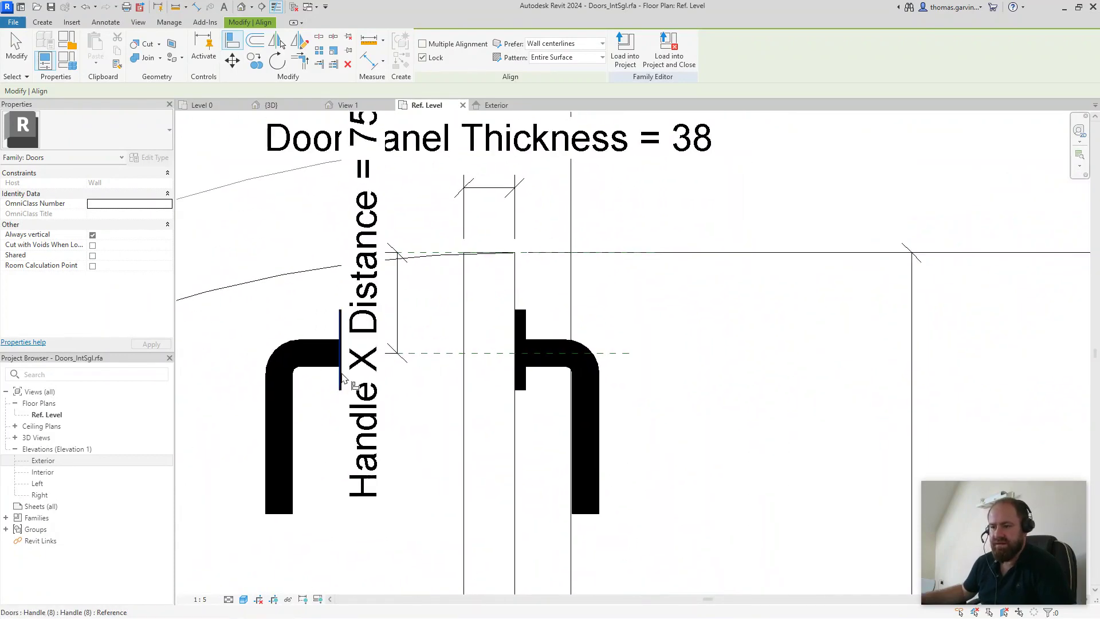
left_click(384, 390)
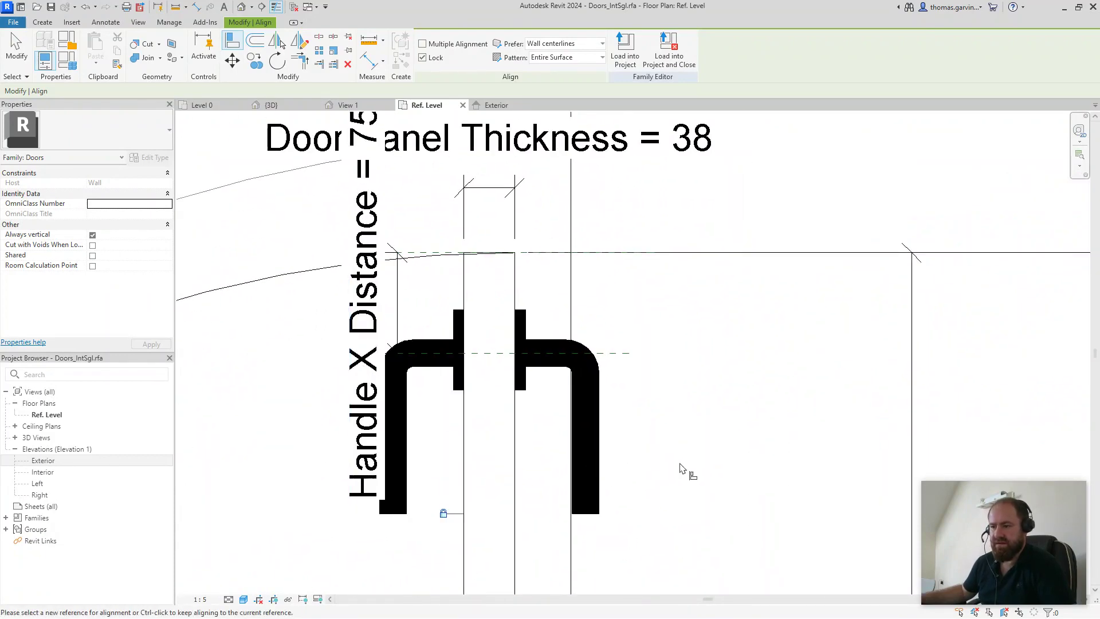
scroll(682, 467, "down", 3)
key("Escape")
scroll(649, 429, "down", 3)
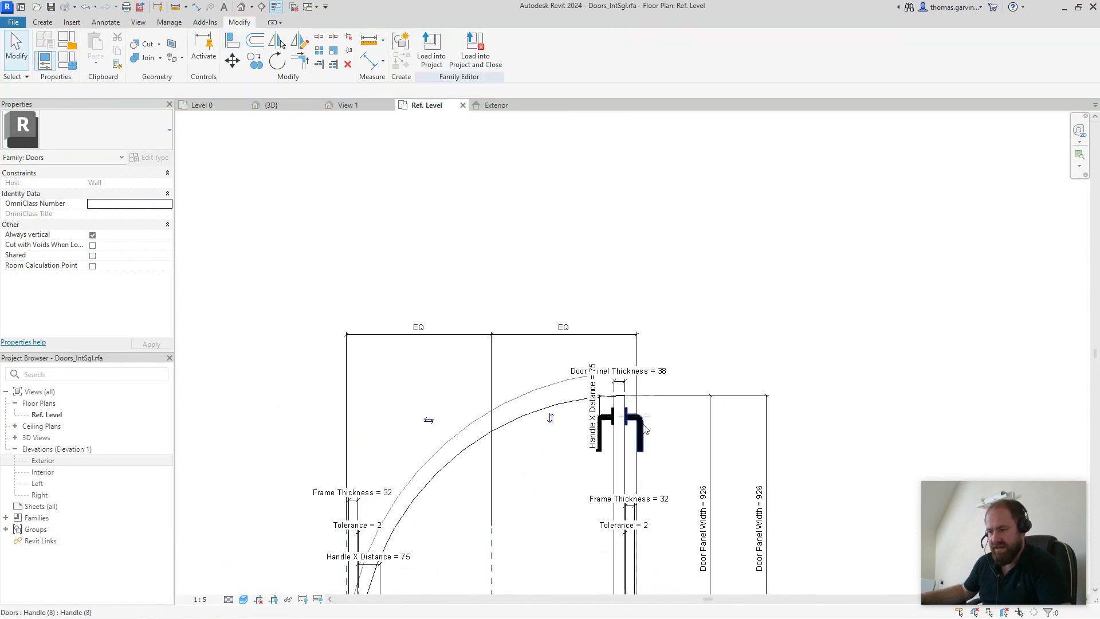
middle_click_drag(650, 430, 652, 242)
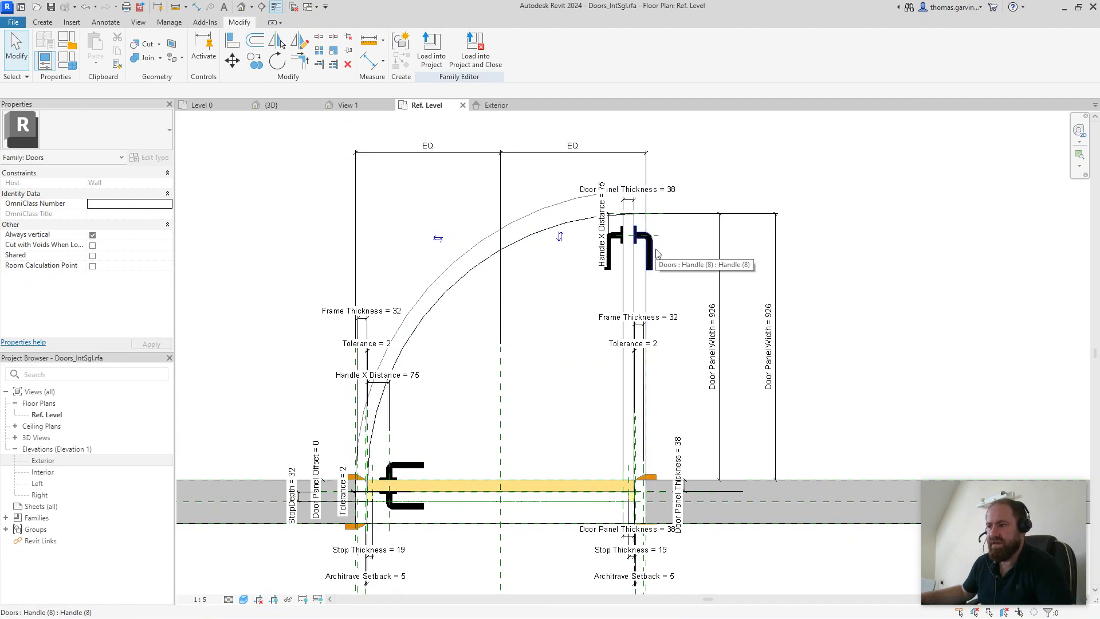
Step: In View 1, set the open leaf and its handle to show only in 3D, hiding them in plan and elevation
left_click(351, 105)
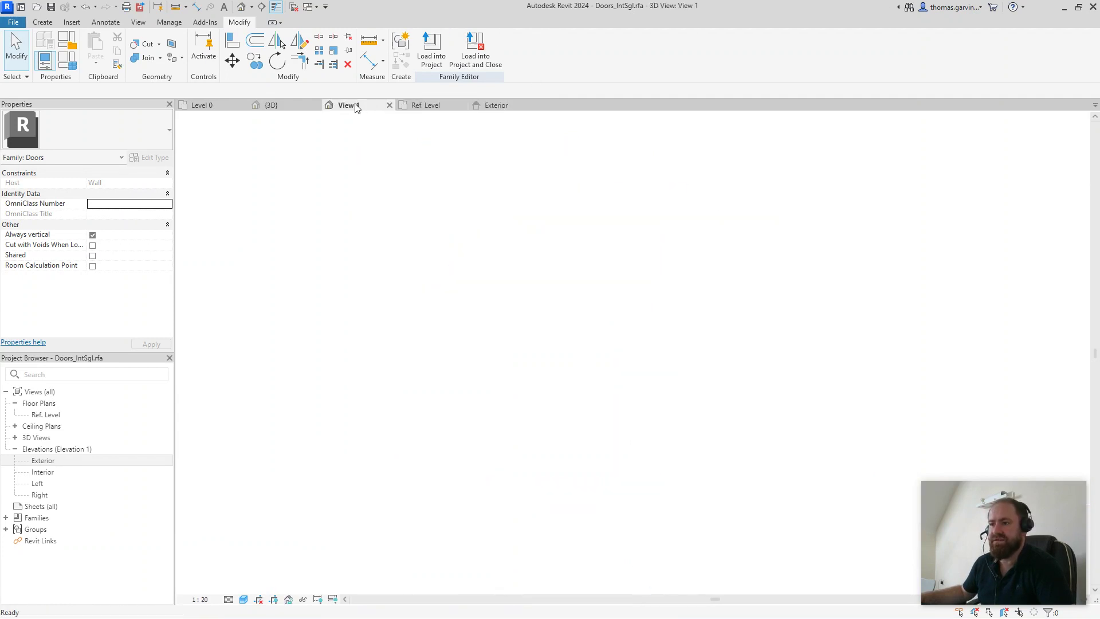
middle_click_drag(876, 368, 703, 352, "shift")
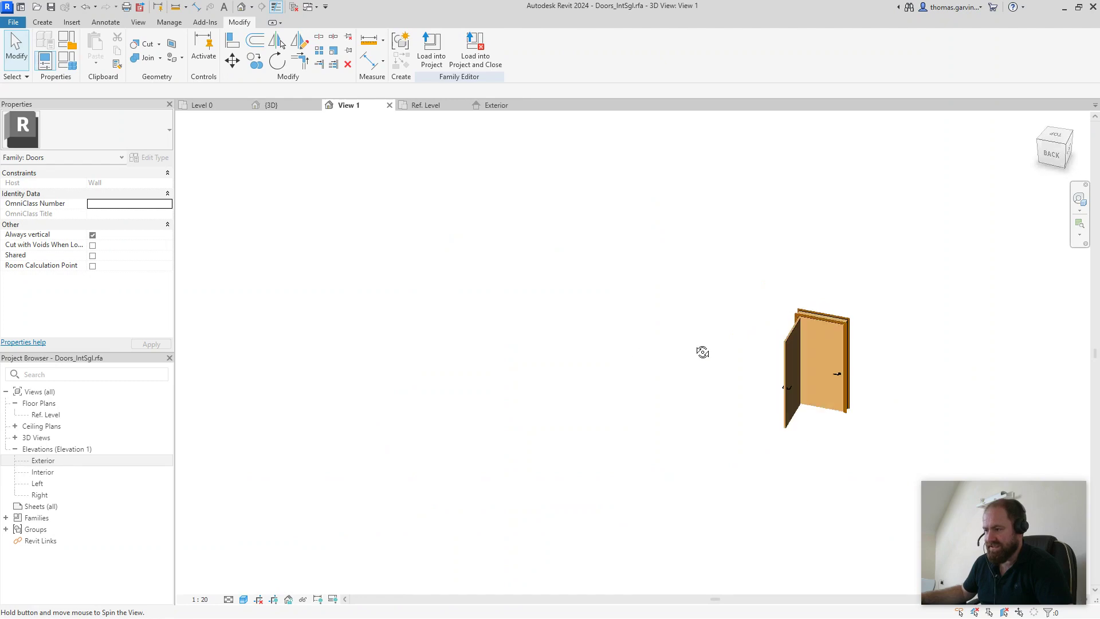
scroll(889, 413, "up", 2)
scroll(644, 385, "up", 3)
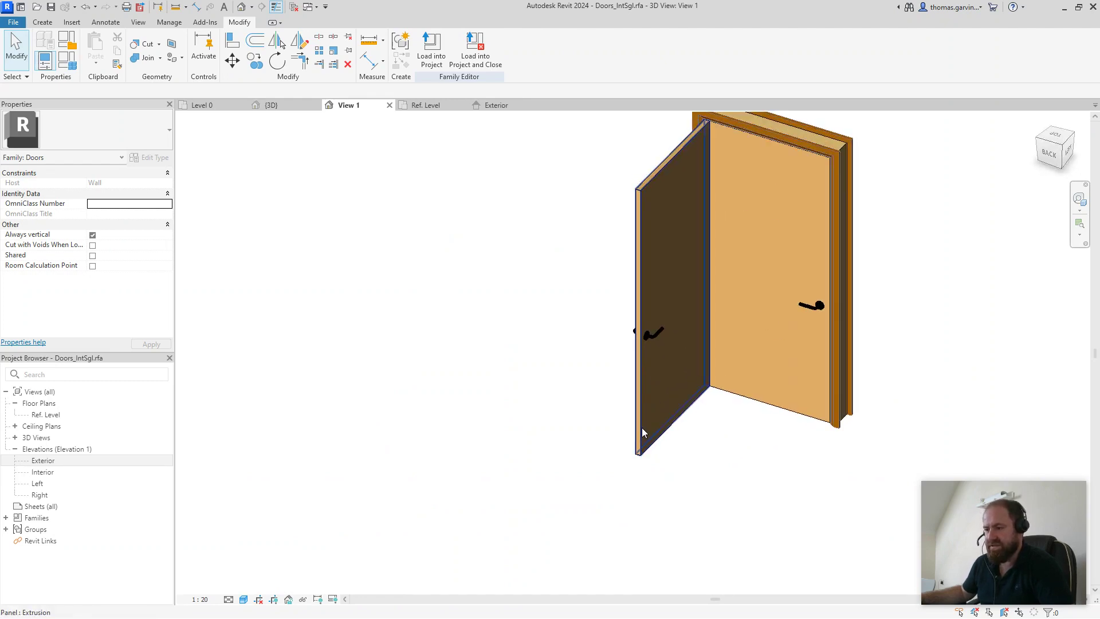
left_click_drag(670, 491, 619, 442)
middle_click_drag(619, 441, 533, 432, "shift")
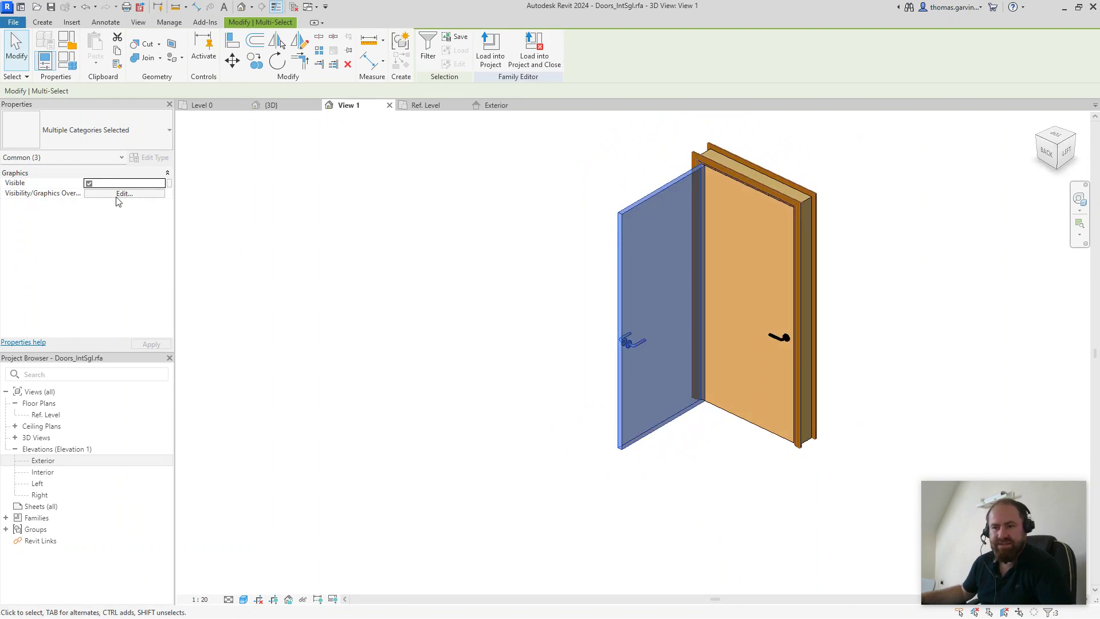
left_click(151, 194)
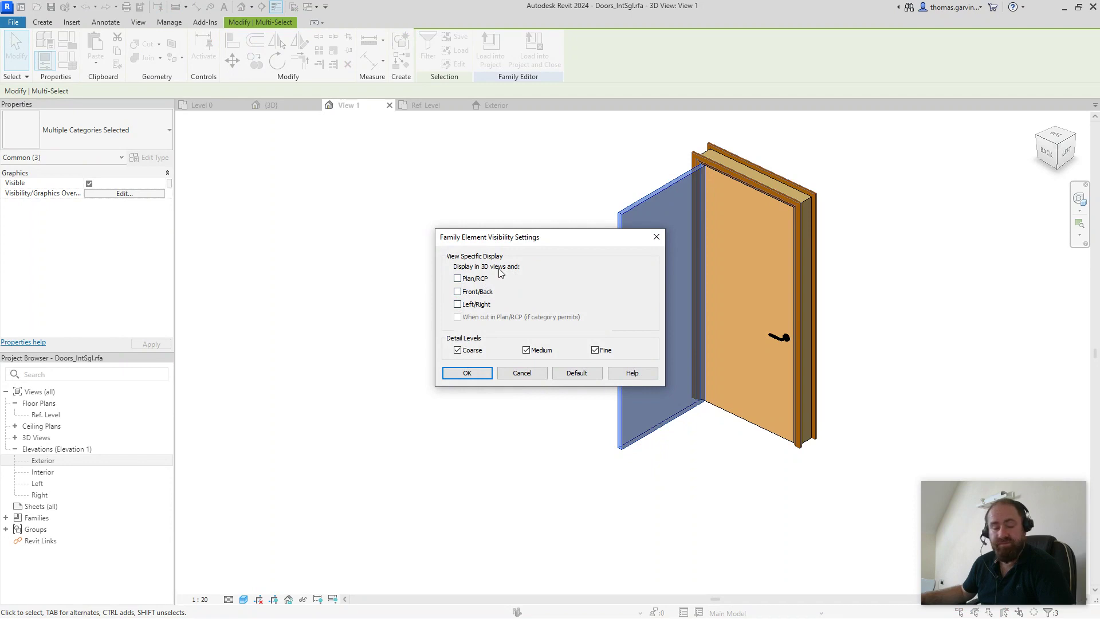
left_click(467, 372)
left_click(485, 334)
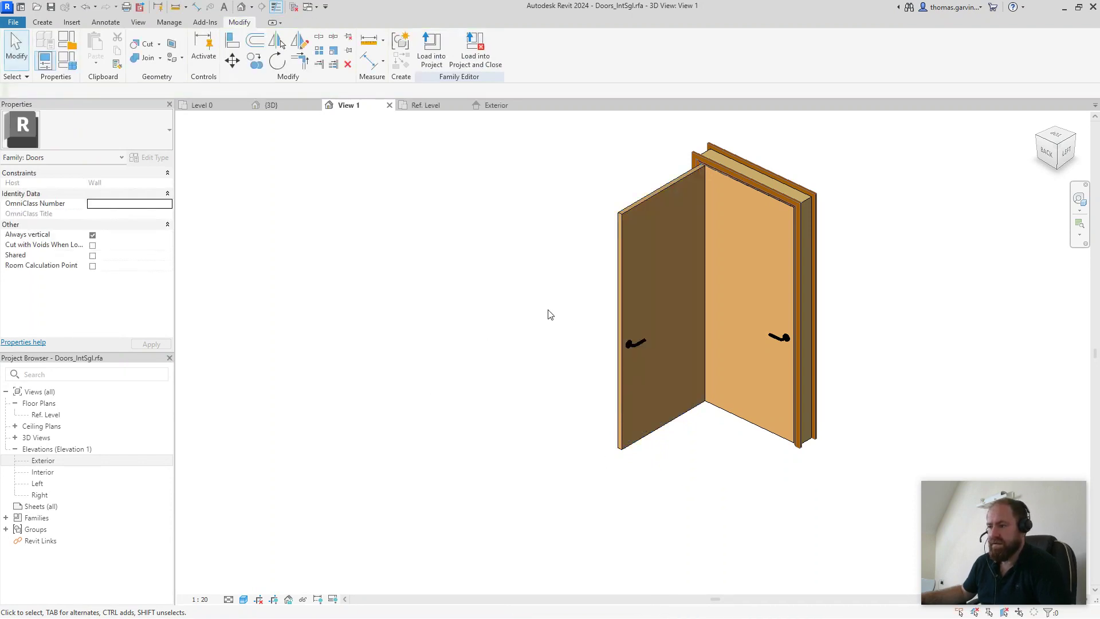
Step: Link the open leaf and handles' Visible to a new instance parameter 'Door Open' under Visibility
middle_click_drag(828, 460, 662, 457, "shift")
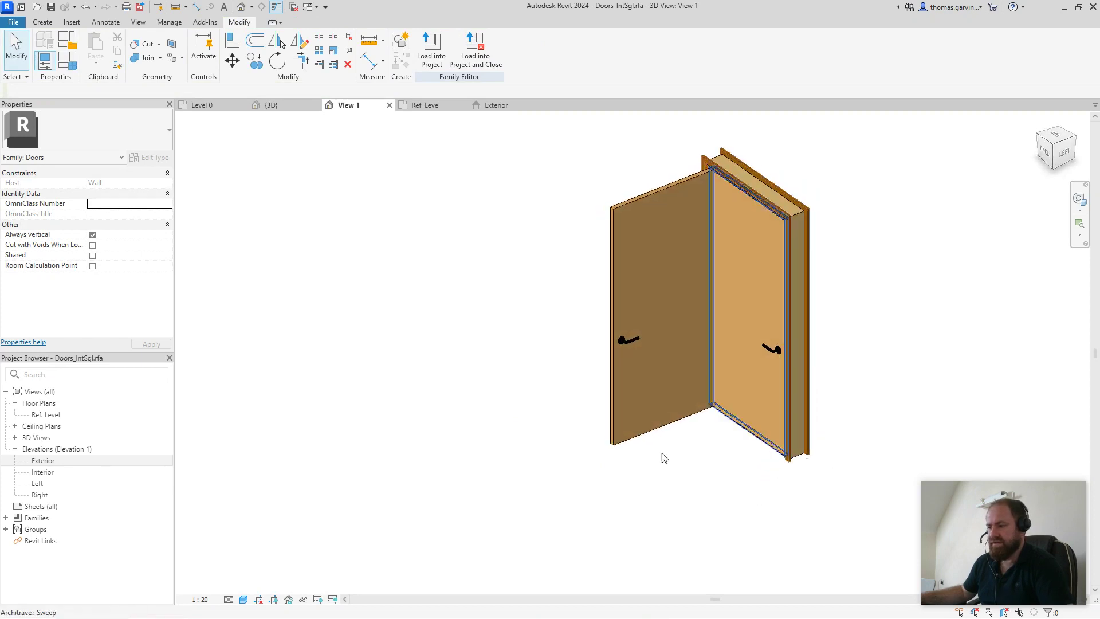
left_click_drag(651, 473, 567, 306)
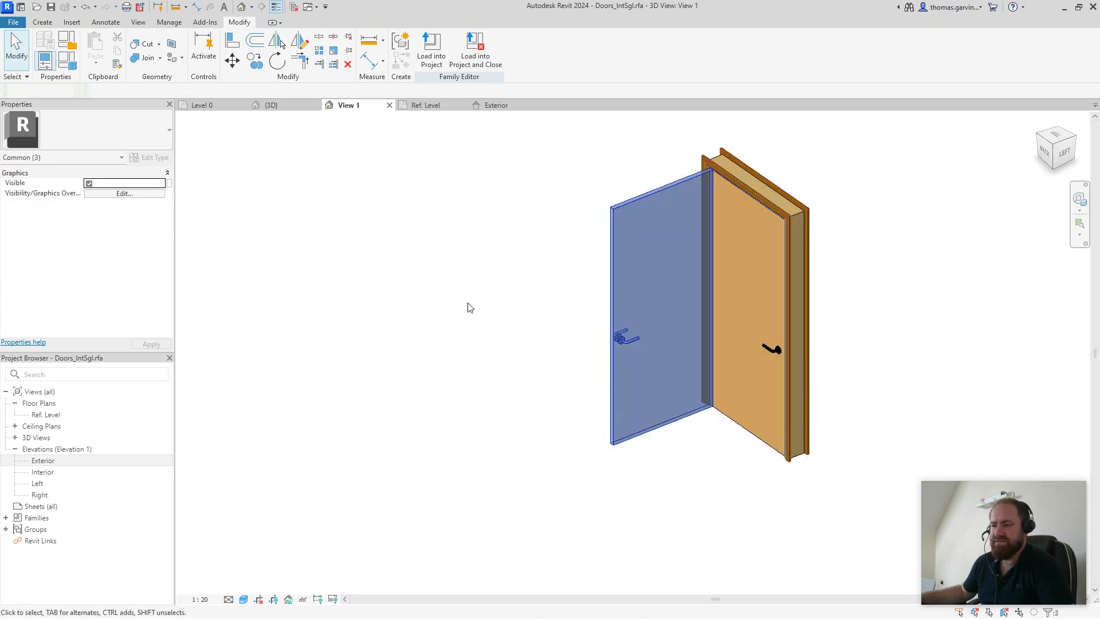
left_click(170, 184)
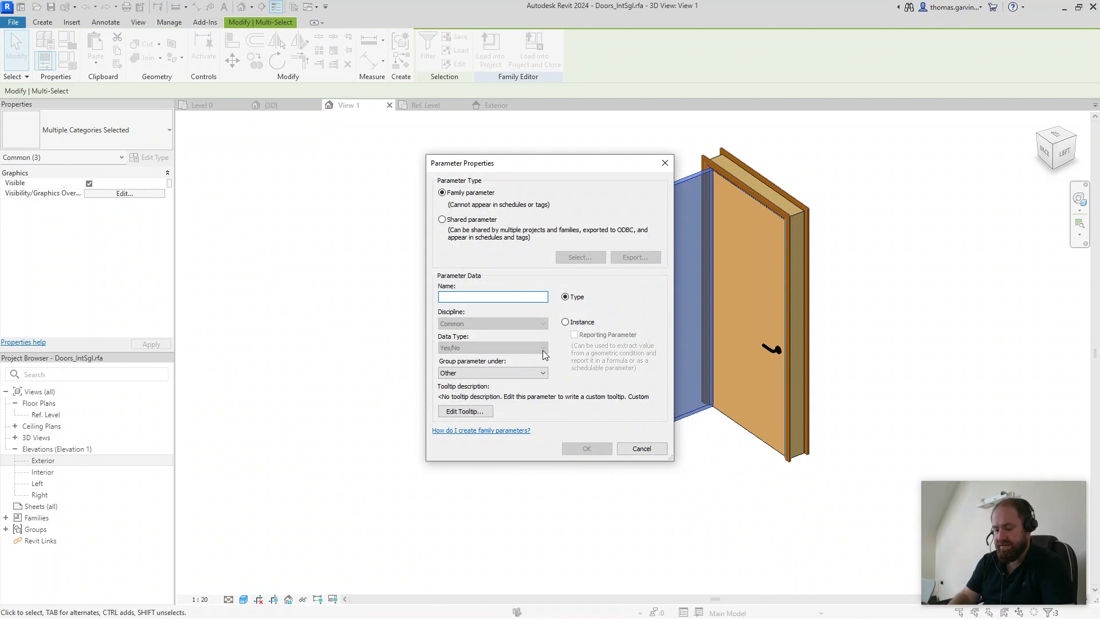
type("Door Op")
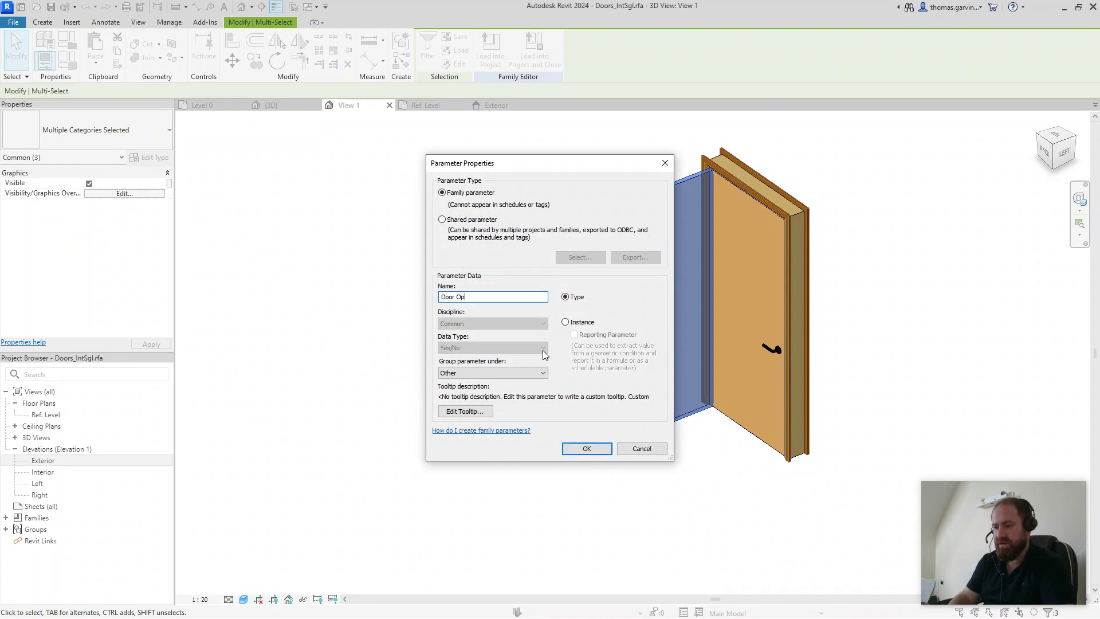
type("en")
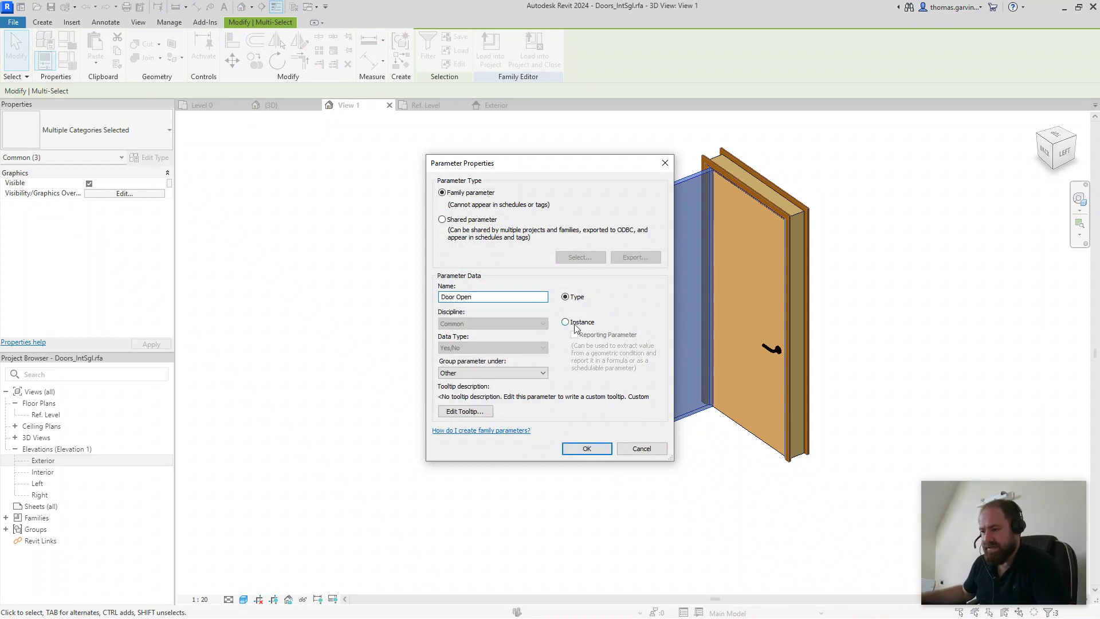
left_click(519, 372)
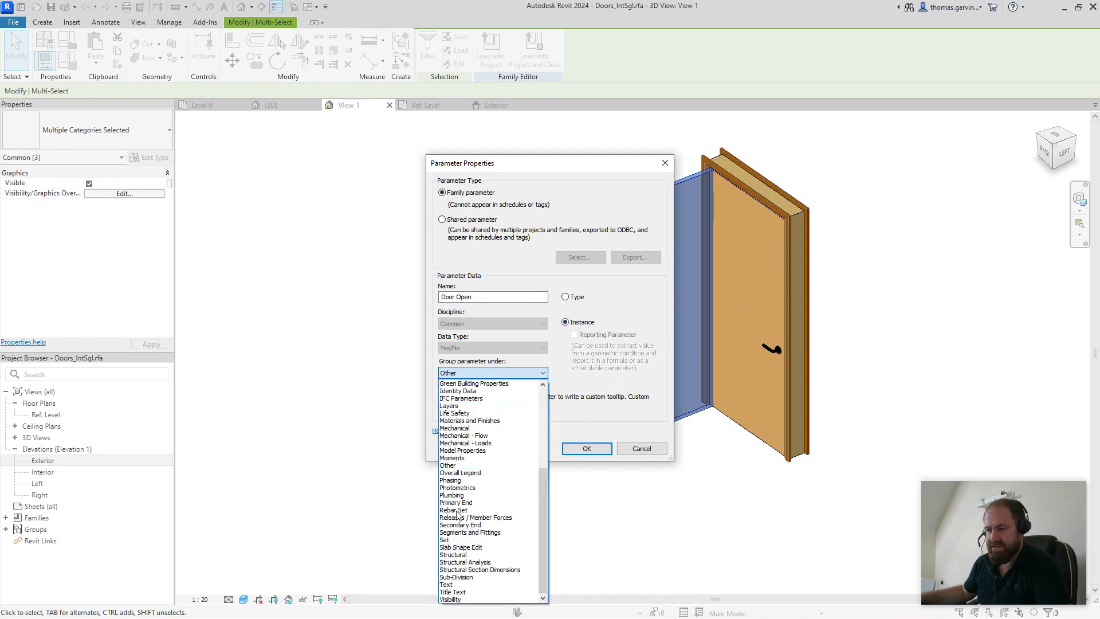
left_click(484, 599)
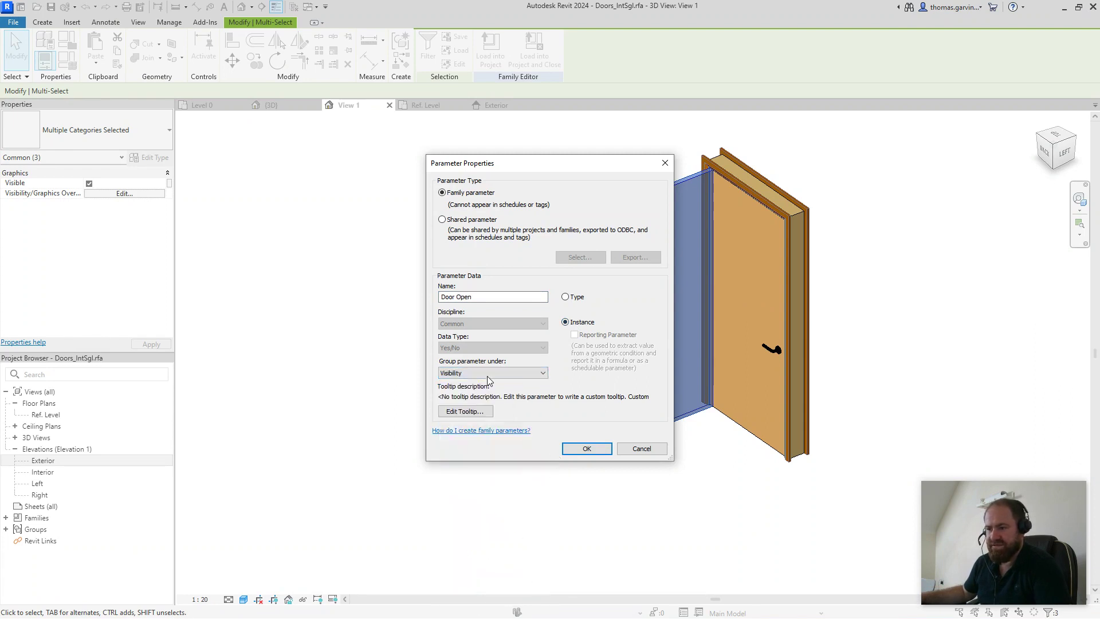
left_click(588, 448)
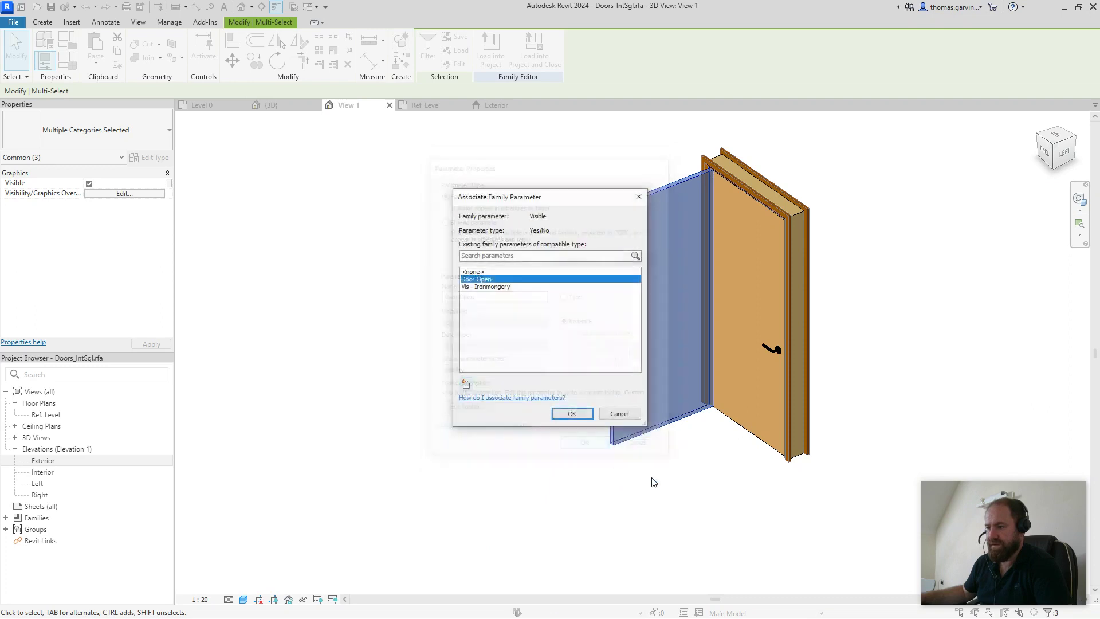
left_click(571, 416)
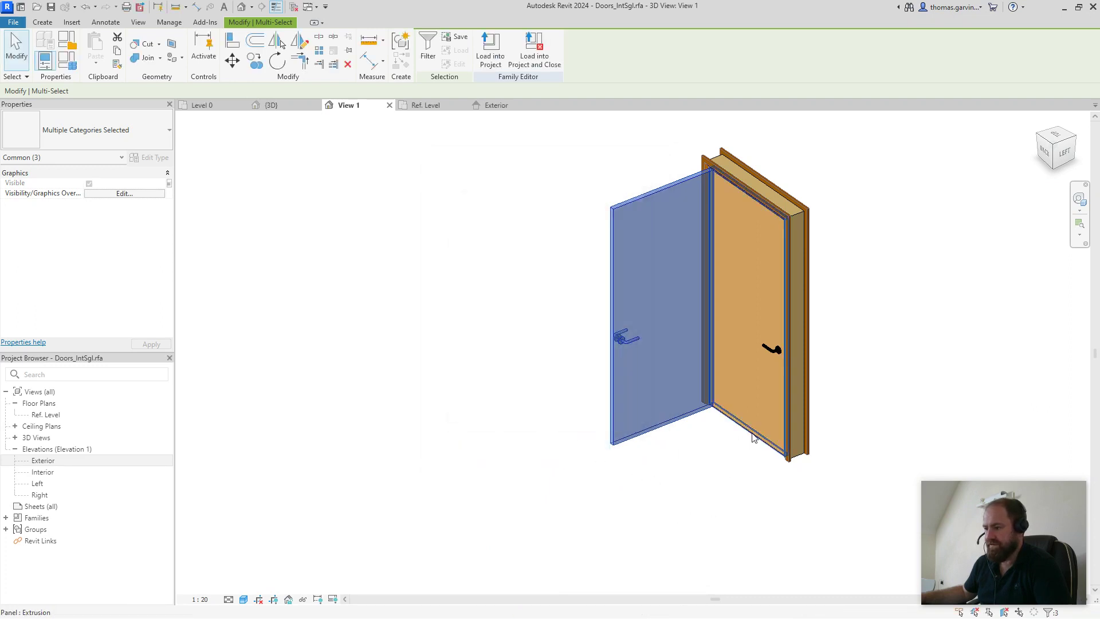
left_click(753, 437)
Step: Select the closed leaf together with both of its handles
left_click(773, 348, "ctrl")
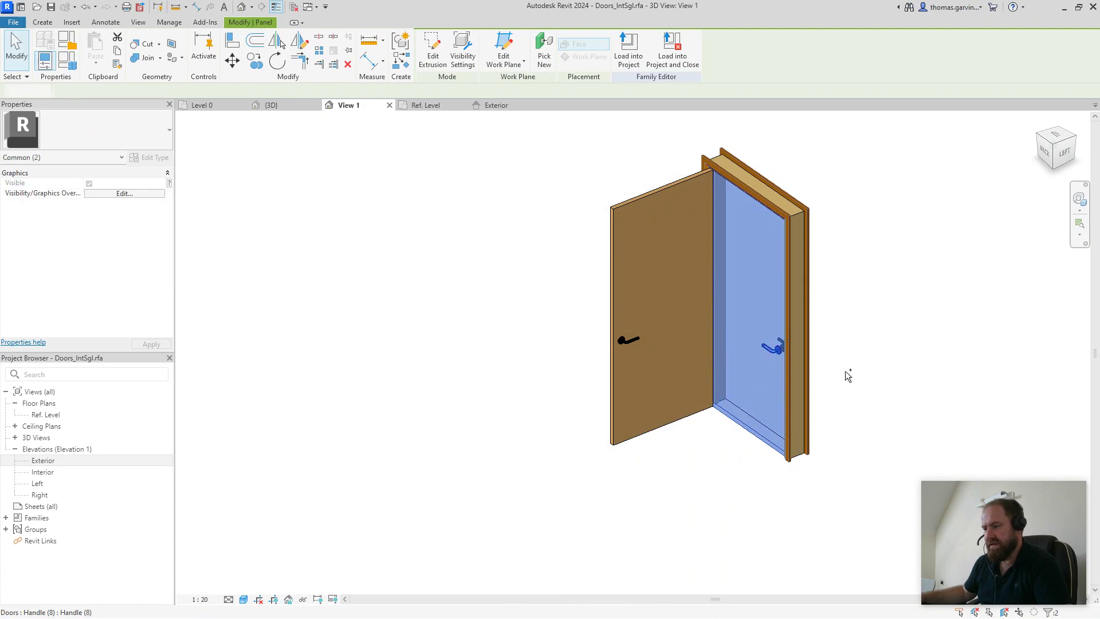
middle_click_drag(844, 370, 727, 352, "shift")
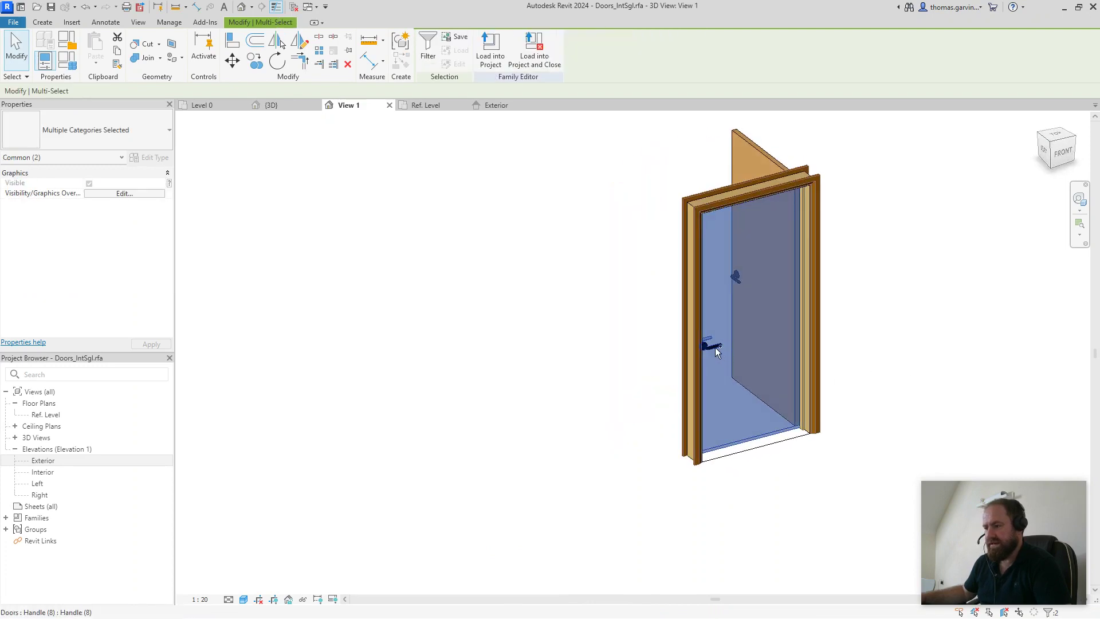
left_click(715, 348, "ctrl")
middle_click_drag(982, 356, 764, 454)
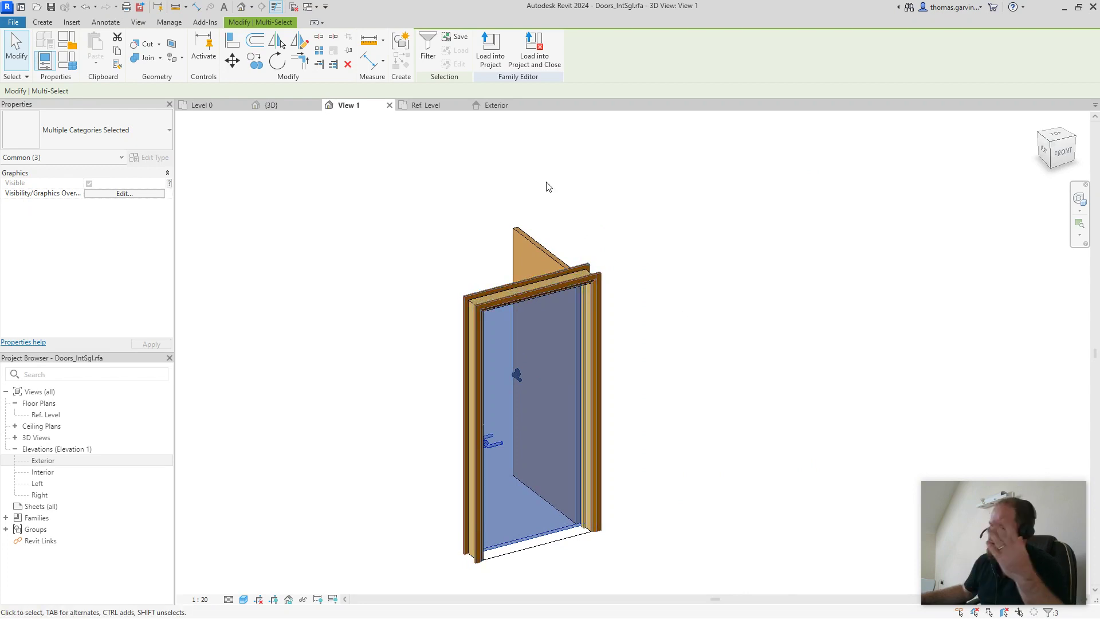
Step: Link their visibility to a new instance parameter 'Door Closed' grouped under Visibility
left_click(169, 183)
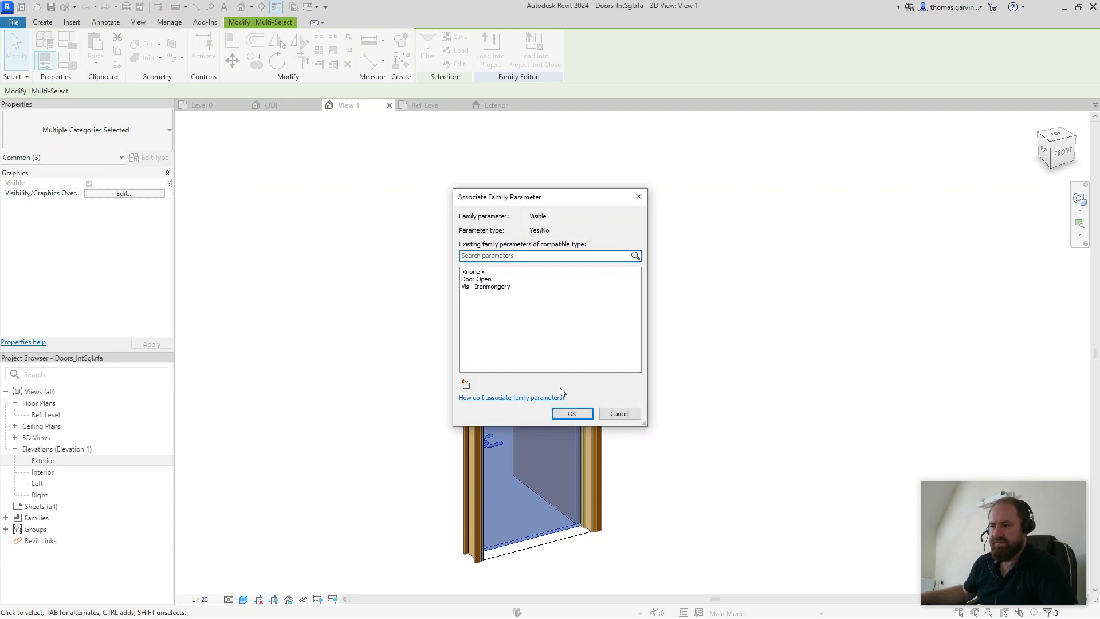
left_click(466, 383)
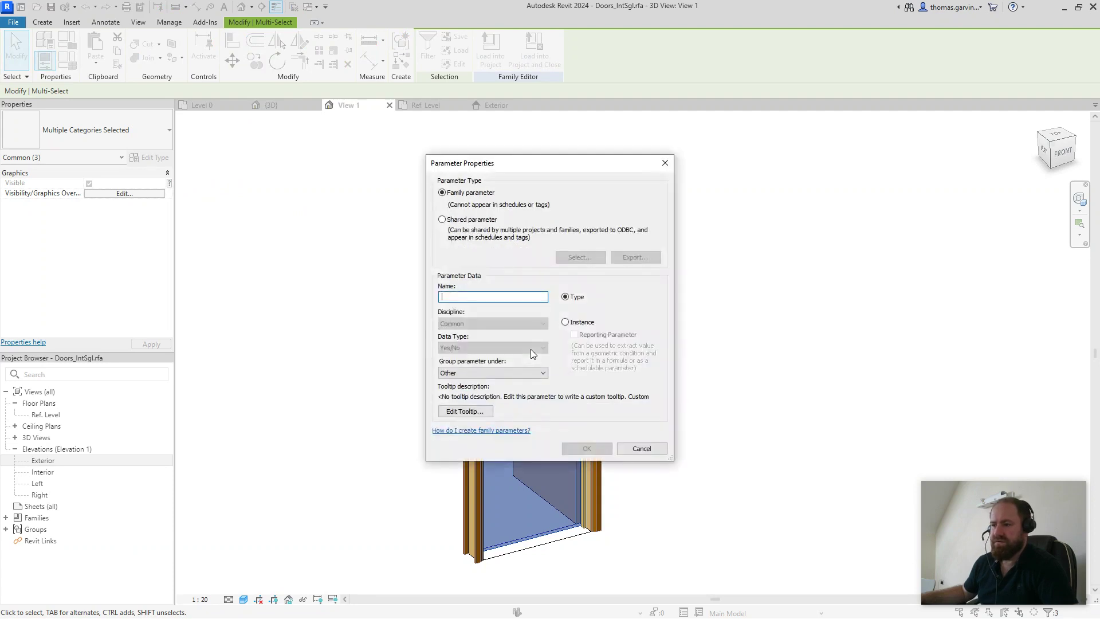
type("Door Closed")
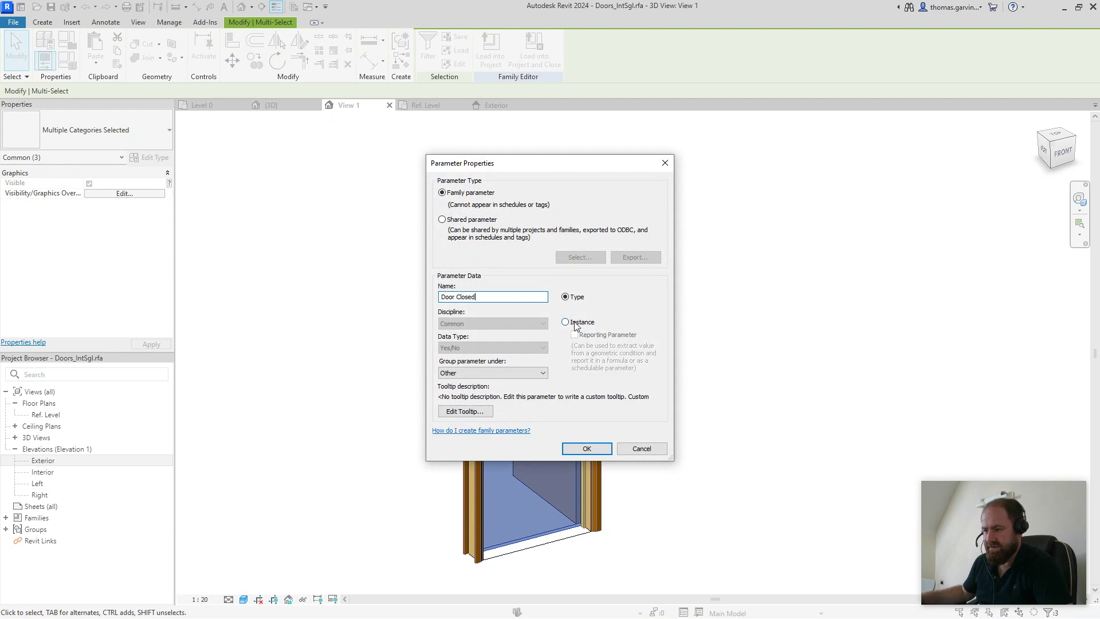
left_click(499, 375)
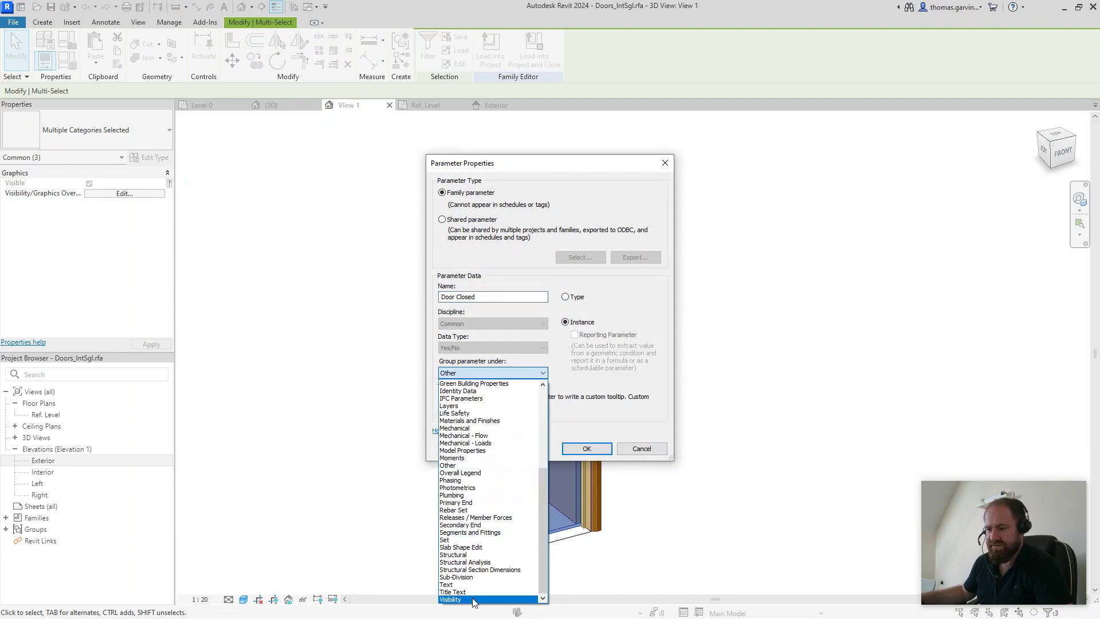
left_click(475, 602)
left_click(586, 448)
left_click(570, 414)
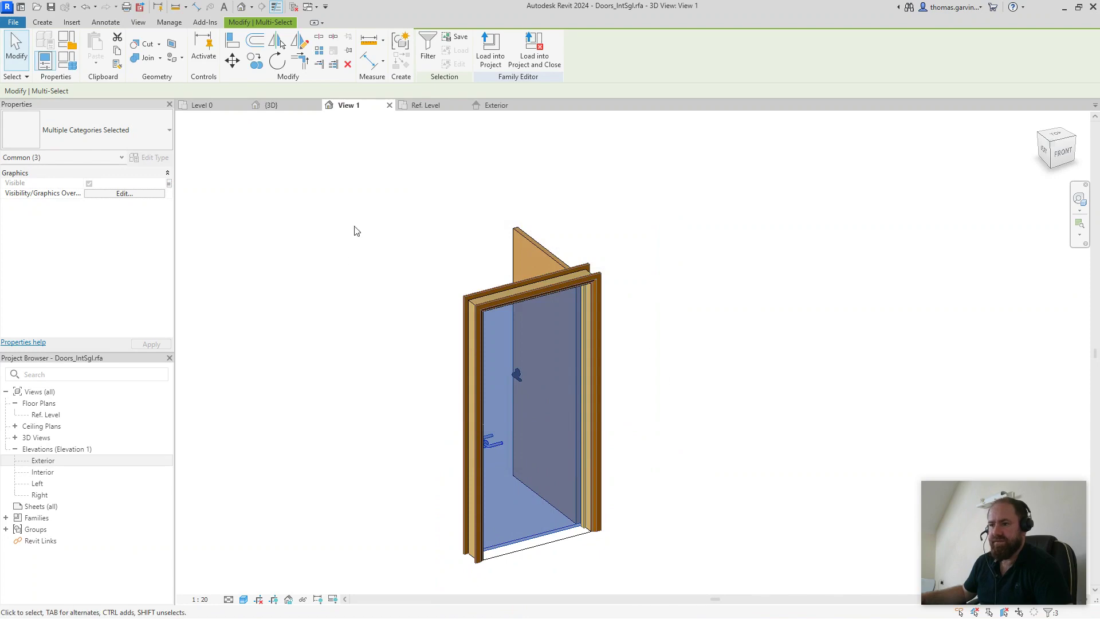
middle_click_drag(373, 286, 646, 373, "shift")
left_click(726, 354)
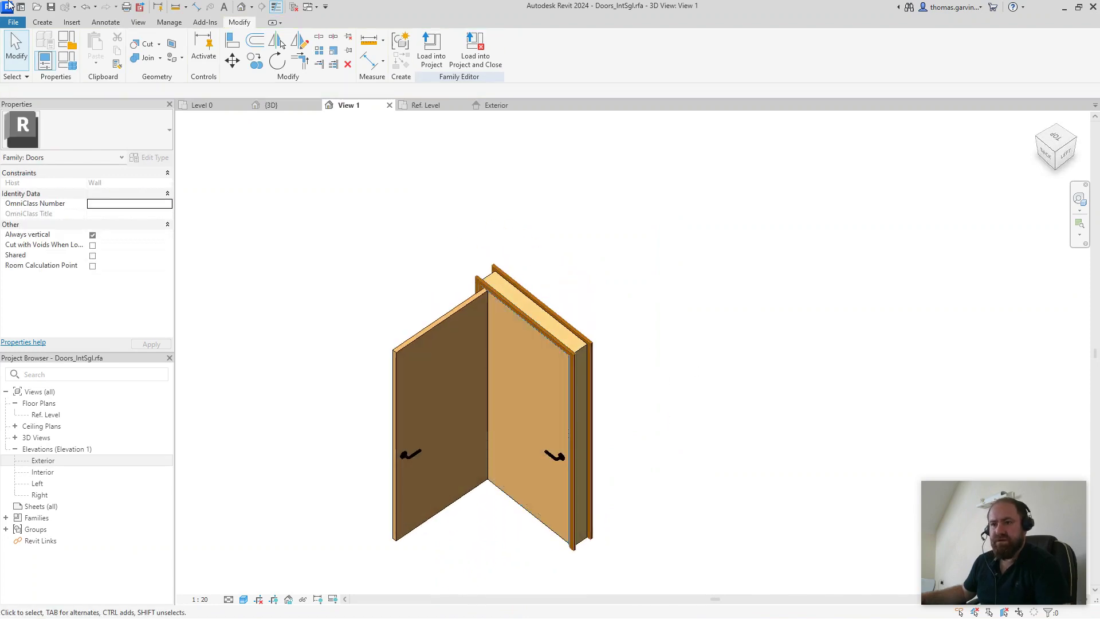
Step: In Family Types, enter the formula not(Door Open) for the Door Closed parameter
left_click(68, 64)
scroll(510, 322, "down", 10)
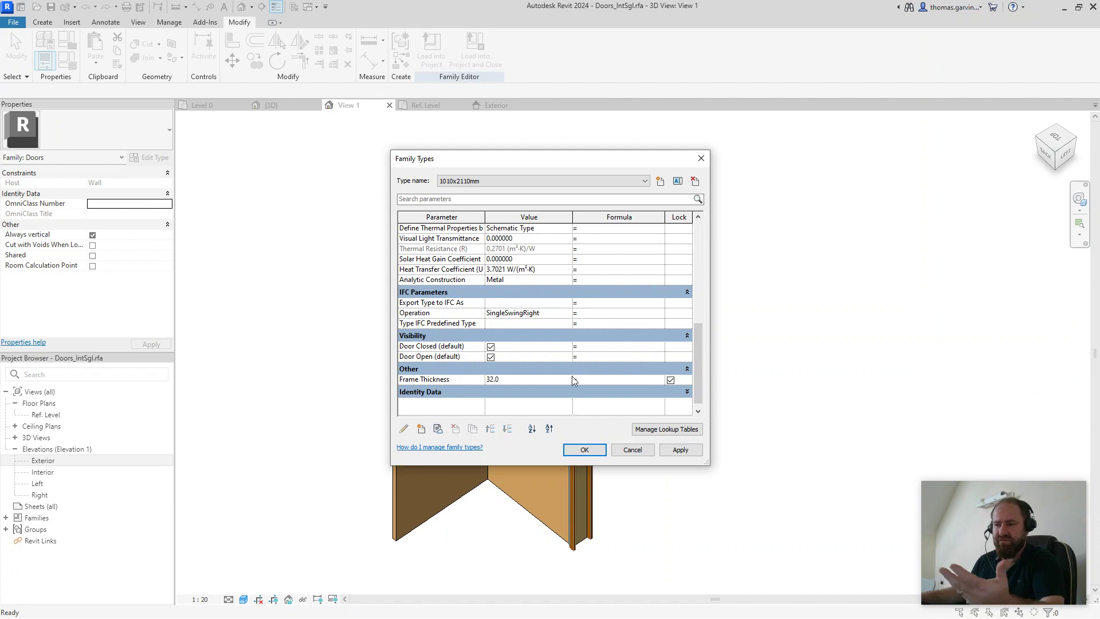
left_click(609, 348)
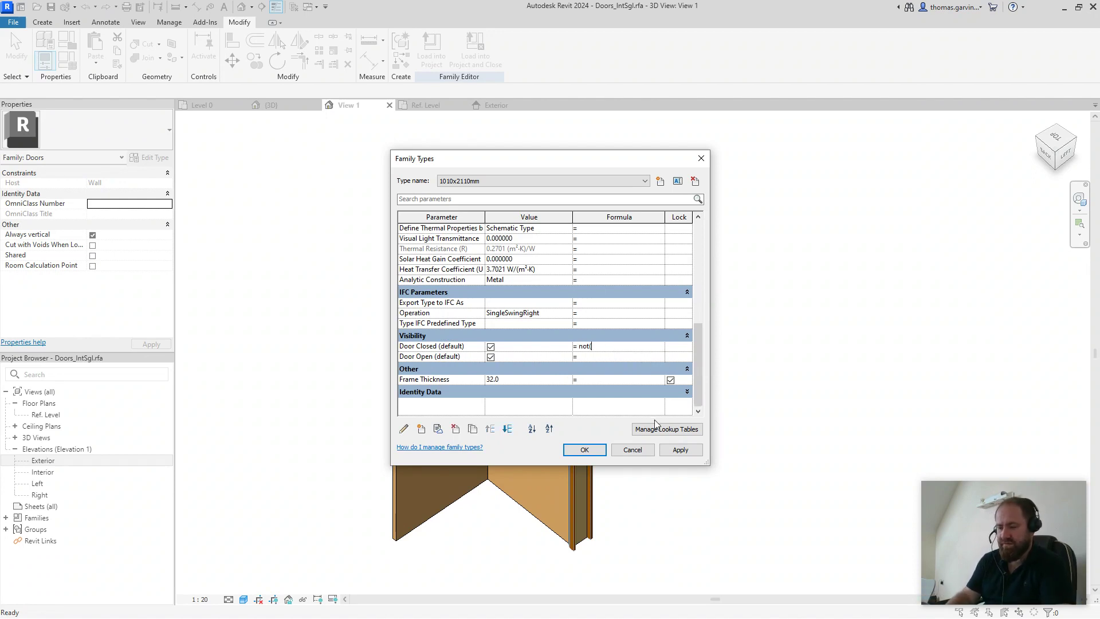
type("not(Door")
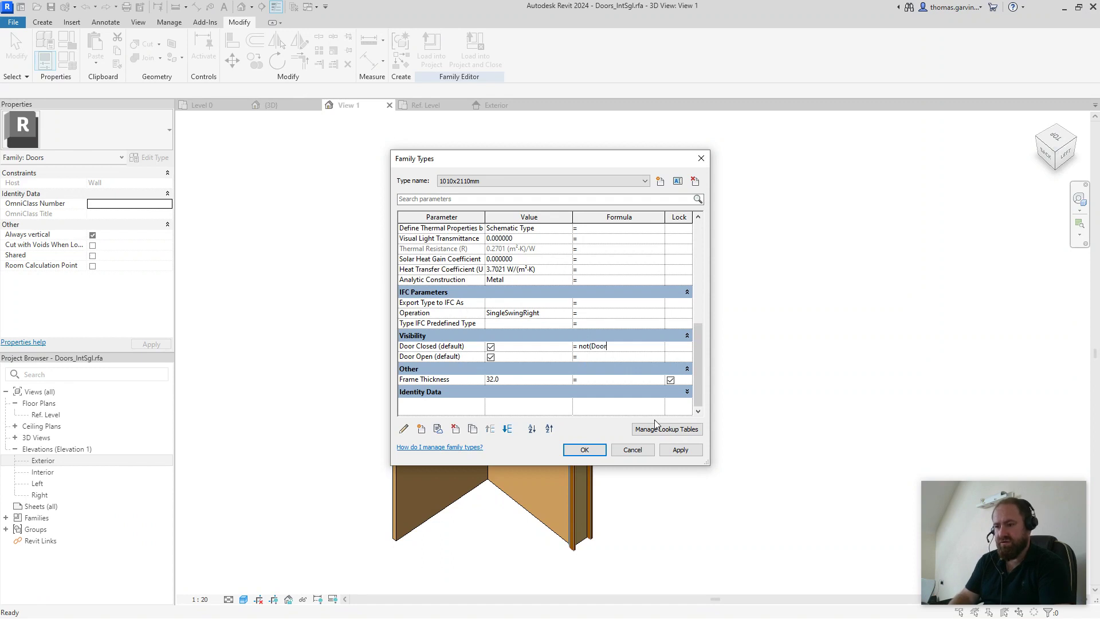
type(" Open)")
key("Return")
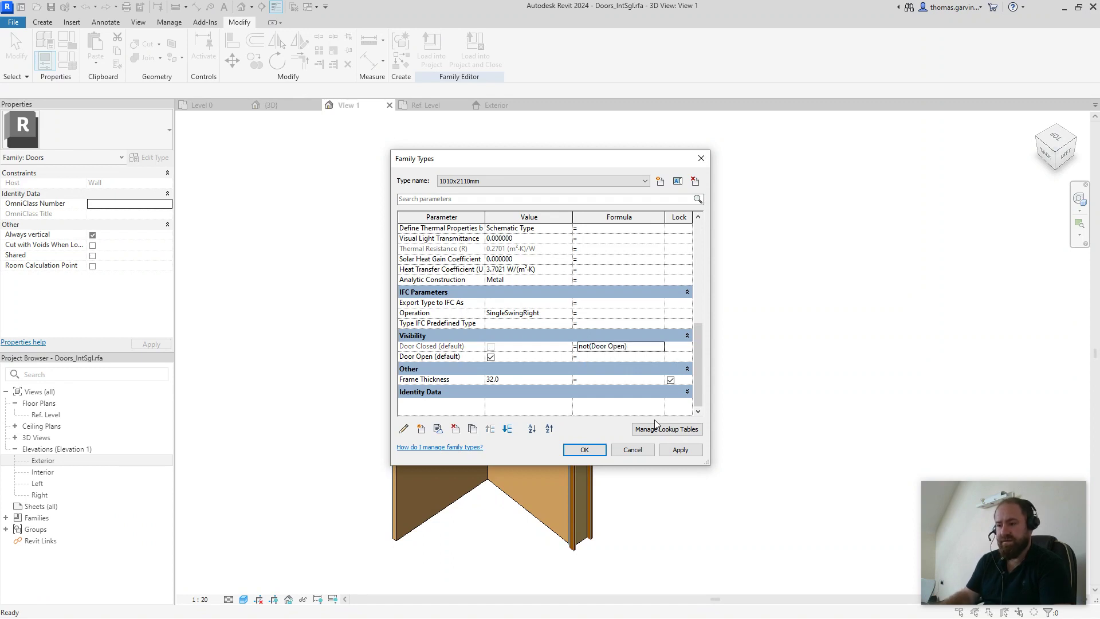
left_click(490, 357)
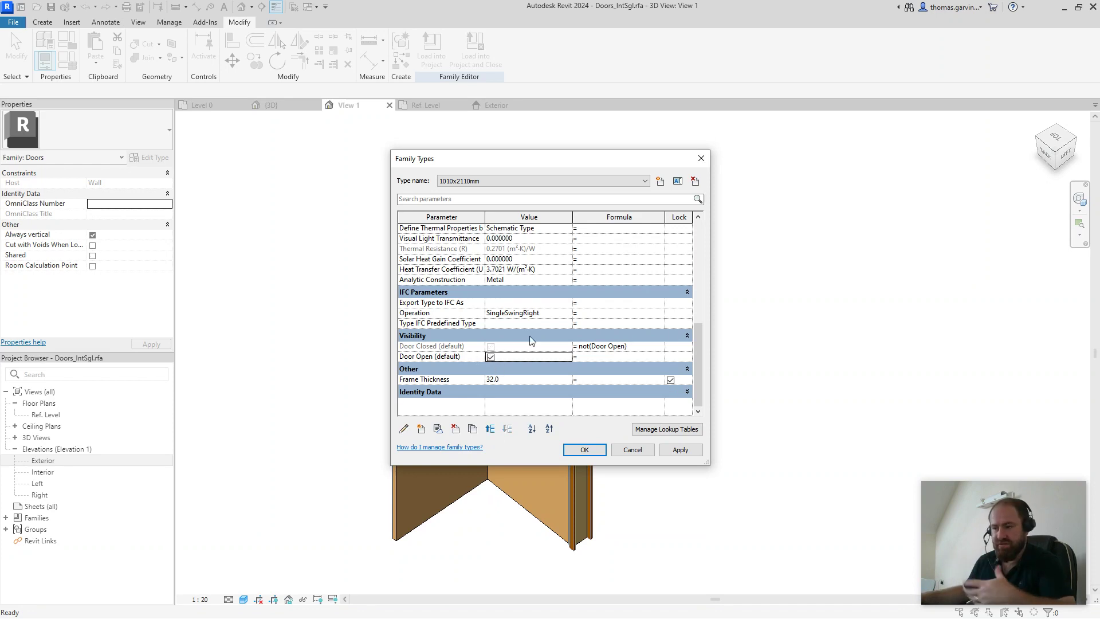
Step: Uncheck Door Open for the 1010x2110mm, 810x2110mm and 910x2110mm types, applying each, and close Family Types
left_click(490, 357)
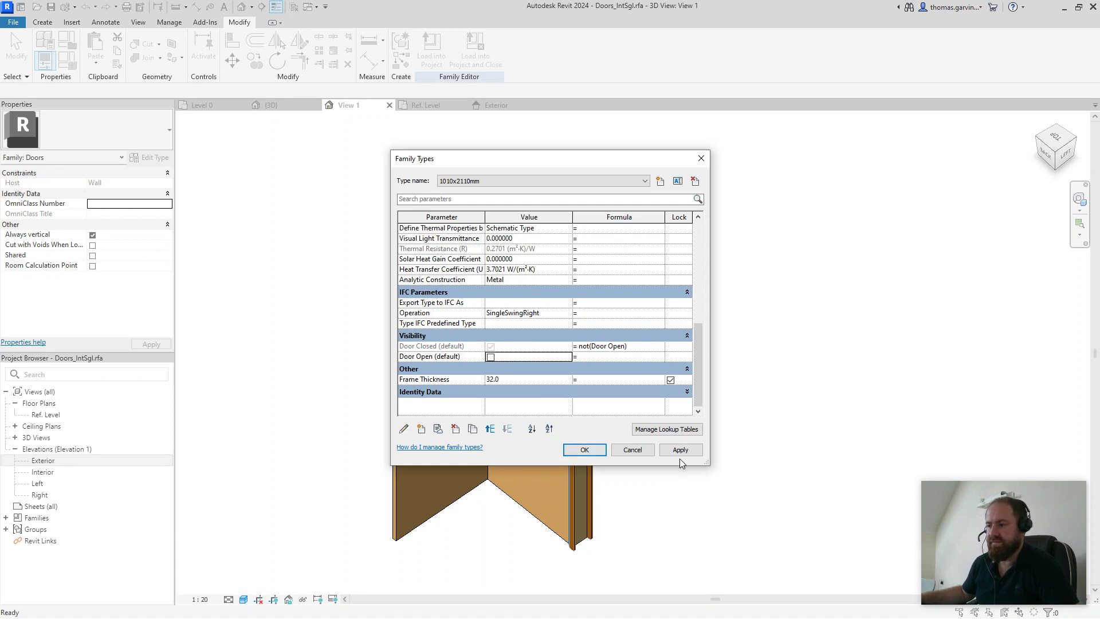
left_click(542, 181)
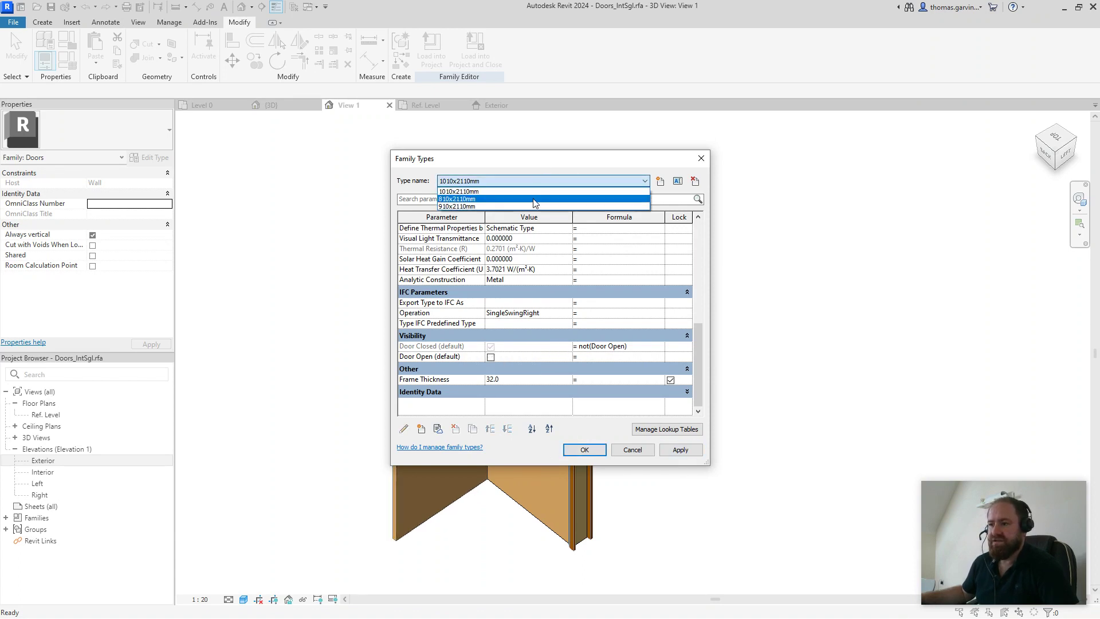
left_click(534, 200)
left_click(490, 357)
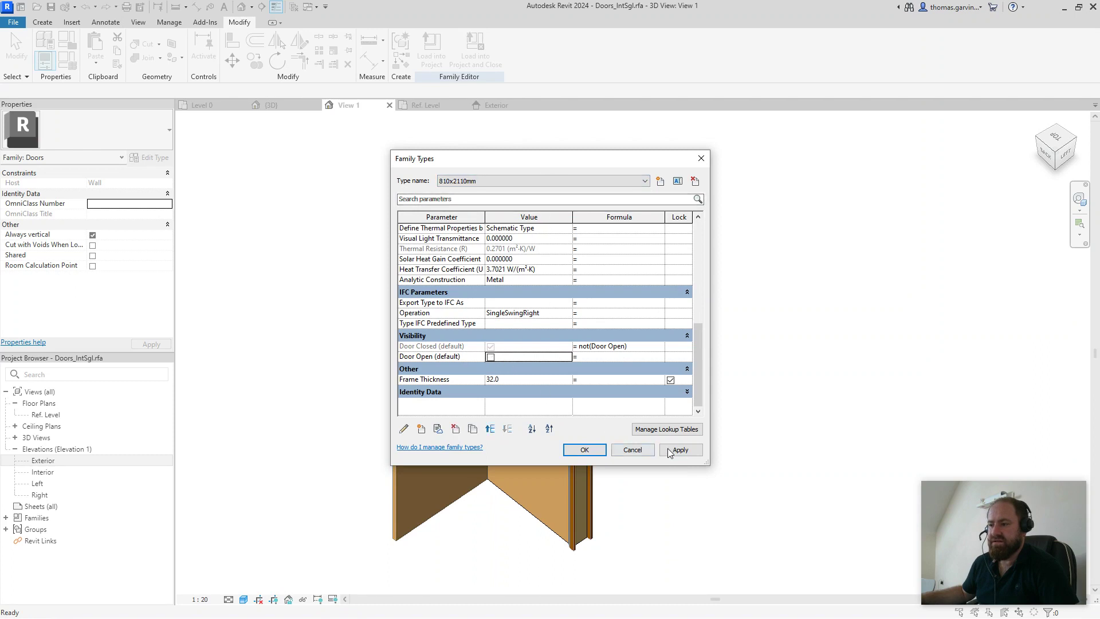
left_click(668, 449)
left_click(550, 181)
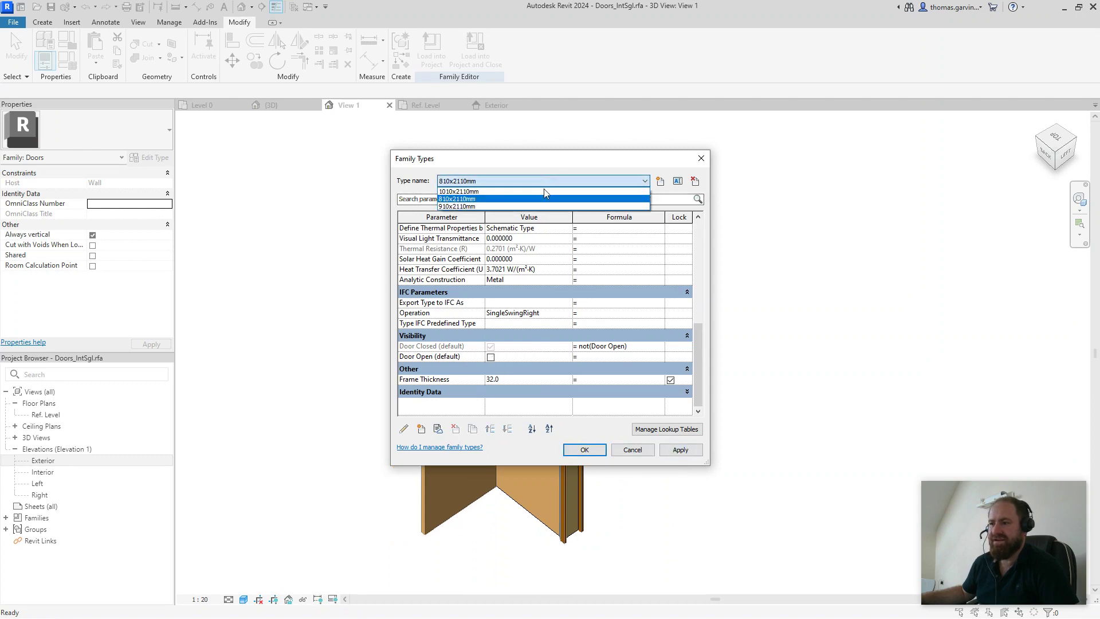
left_click(509, 212)
left_click(681, 451)
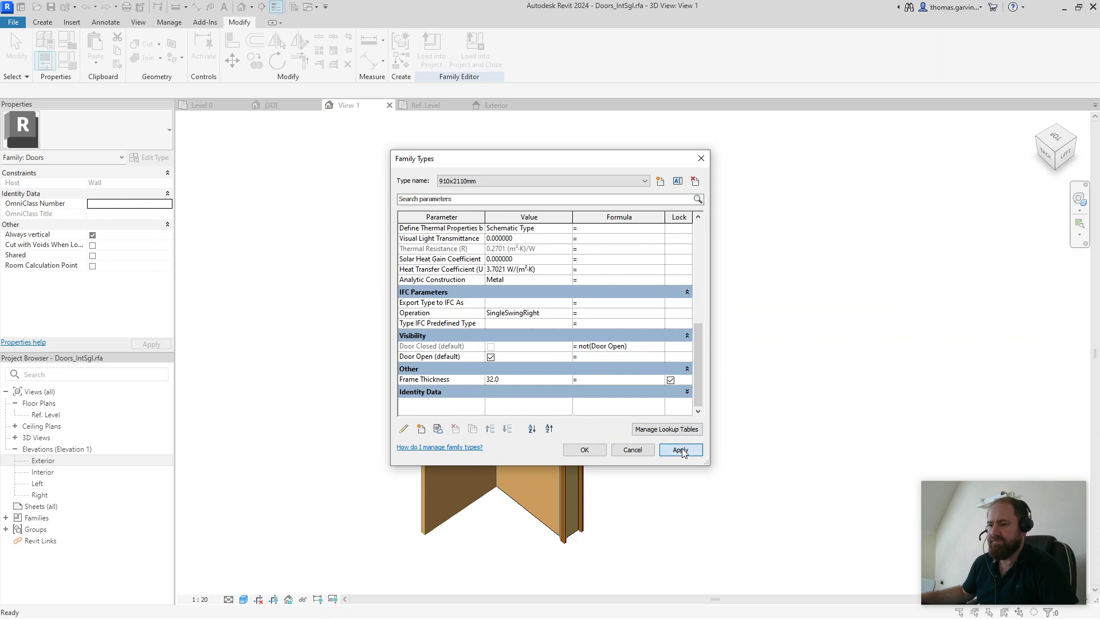
left_click(491, 357)
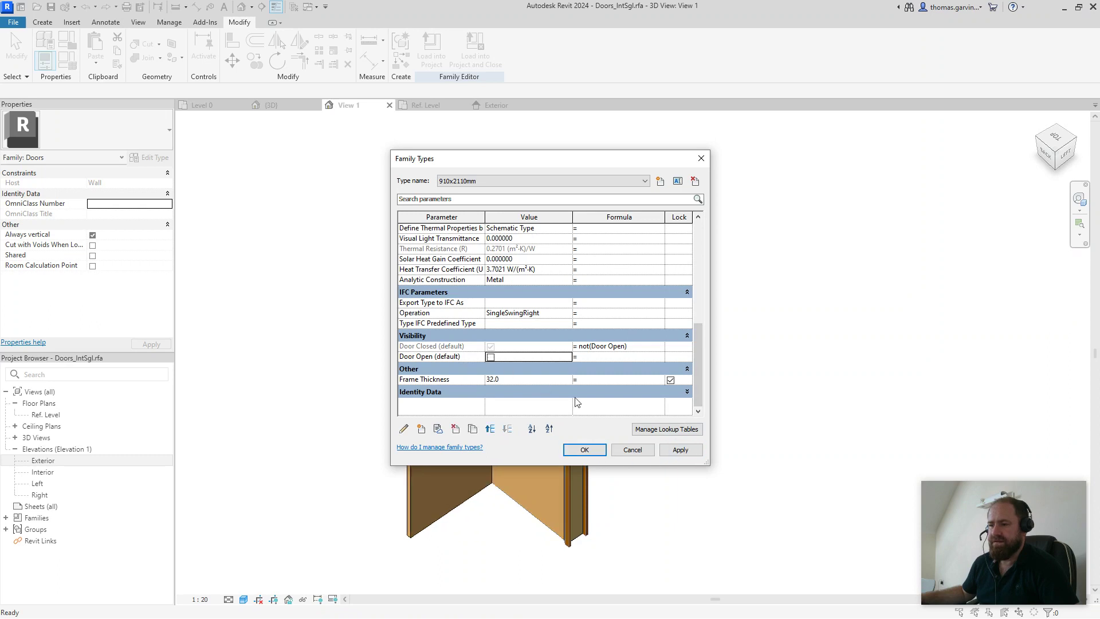
left_click(681, 450)
left_click(585, 450)
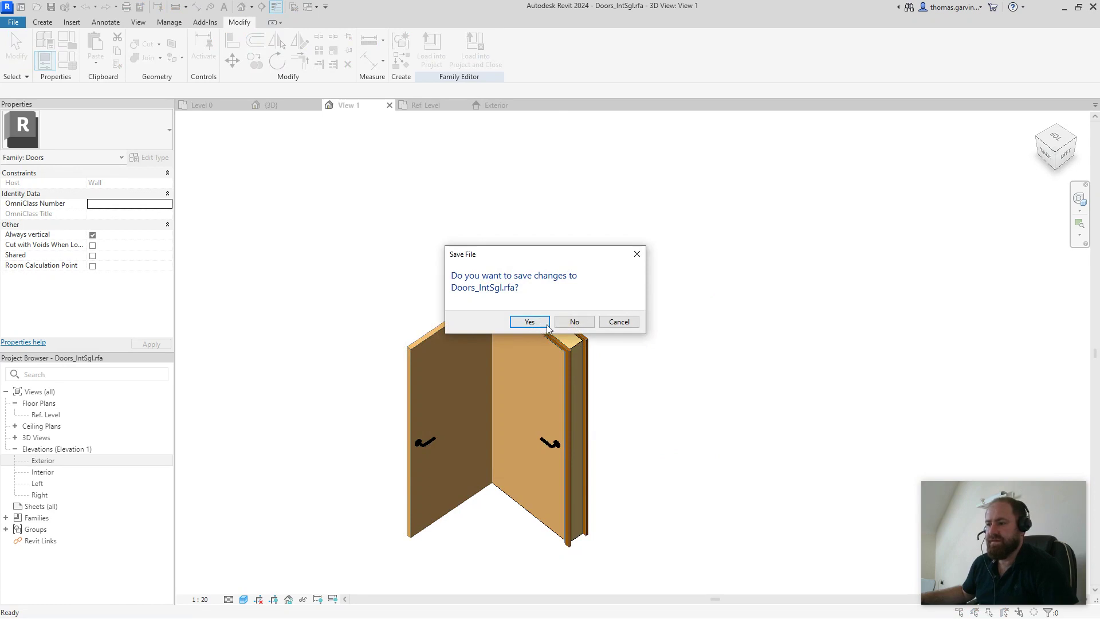
Step: Reload the family into the project, overwriting the existing version and its parameter values
left_click(574, 322)
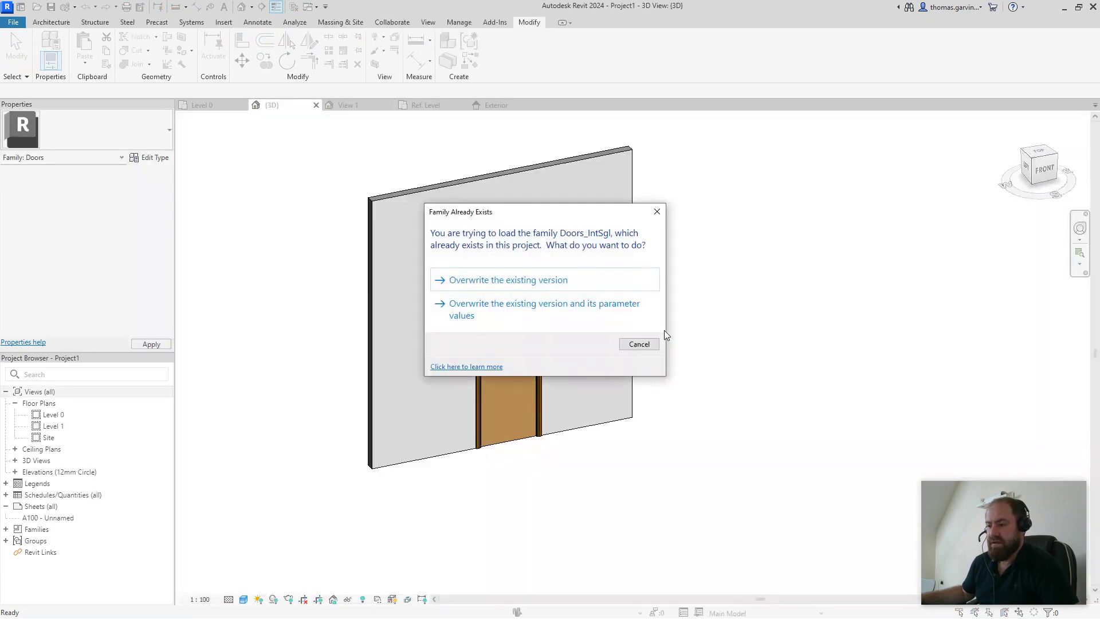
left_click(542, 309)
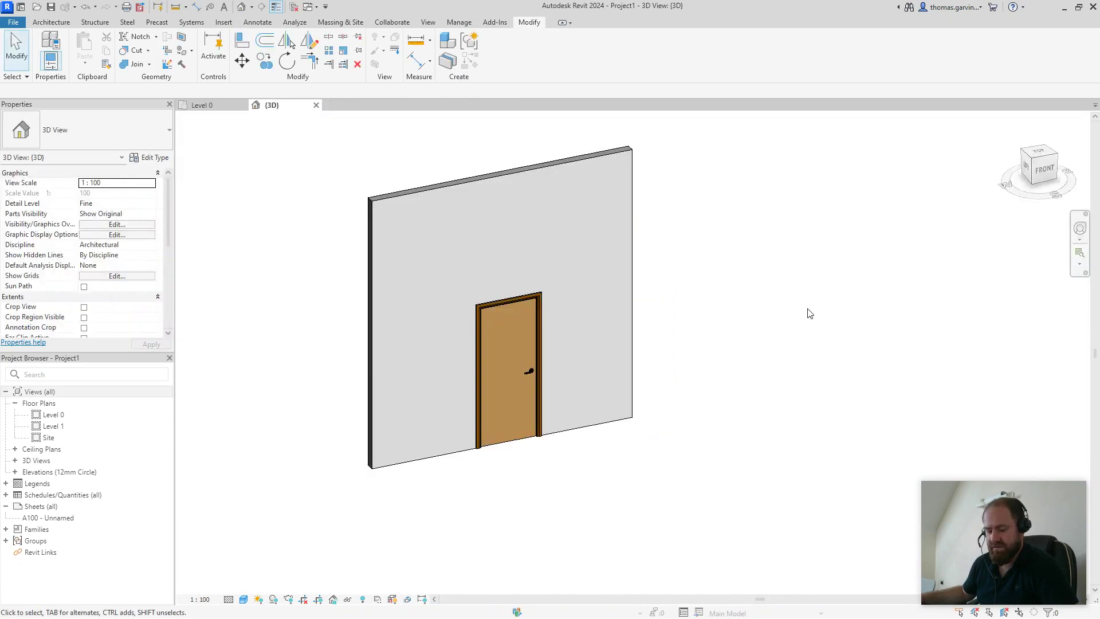
middle_click_drag(805, 312, 576, 414, "shift")
Step: Select the placed door and check Door Open to show the leaf swung open
left_click(544, 449)
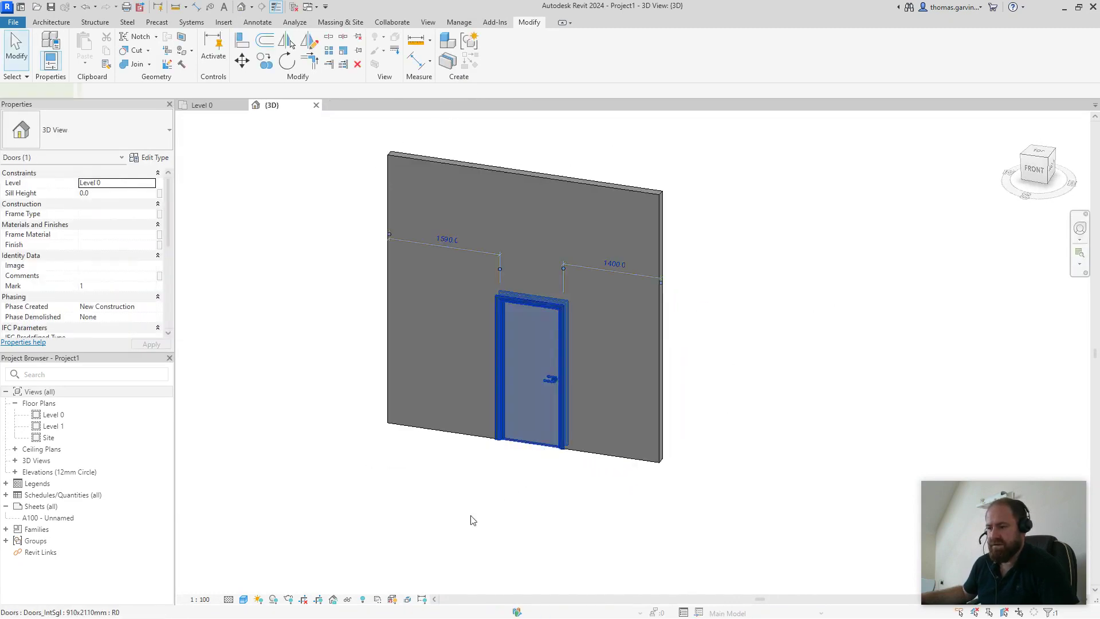
scroll(89, 304, "down", 3)
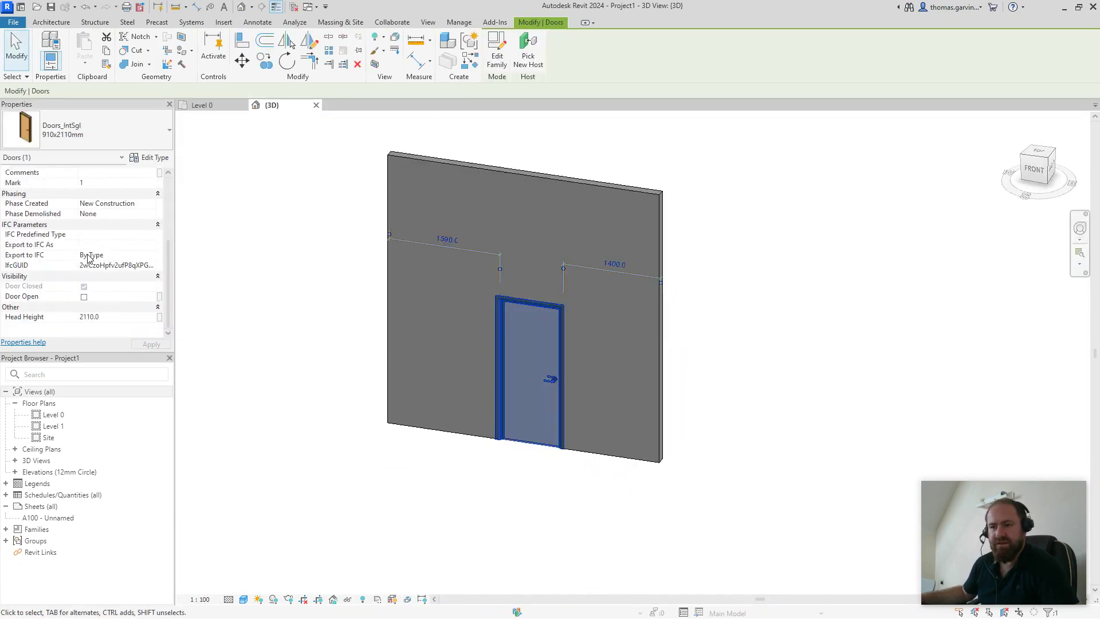
left_click(85, 299)
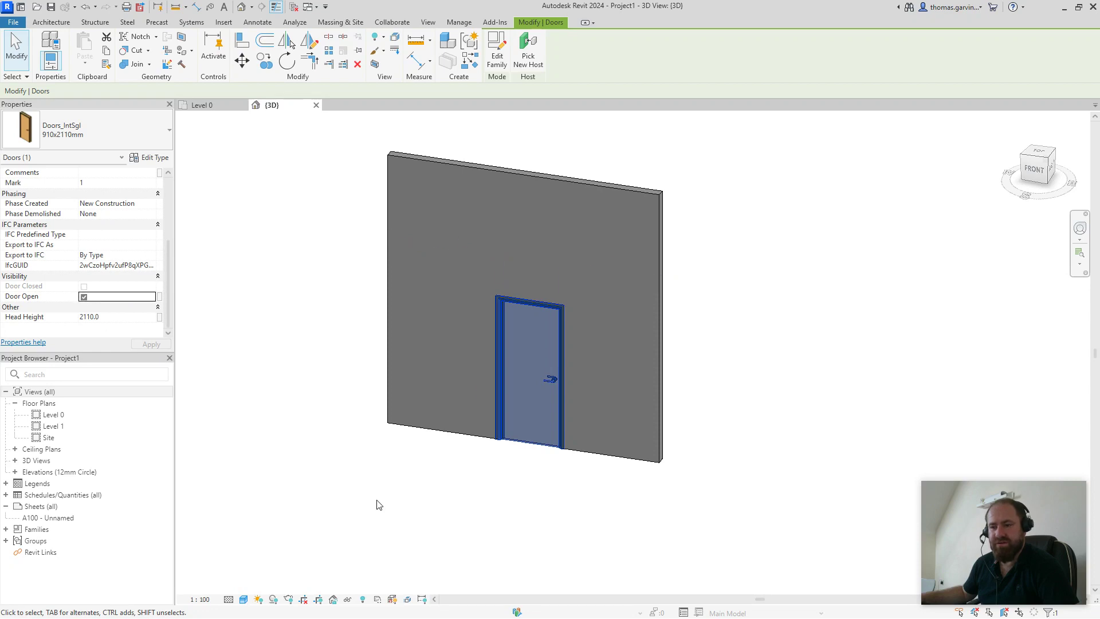
left_click(422, 441)
middle_click_drag(423, 442, 425, 465, "shift")
scroll(91, 278, "down", 3)
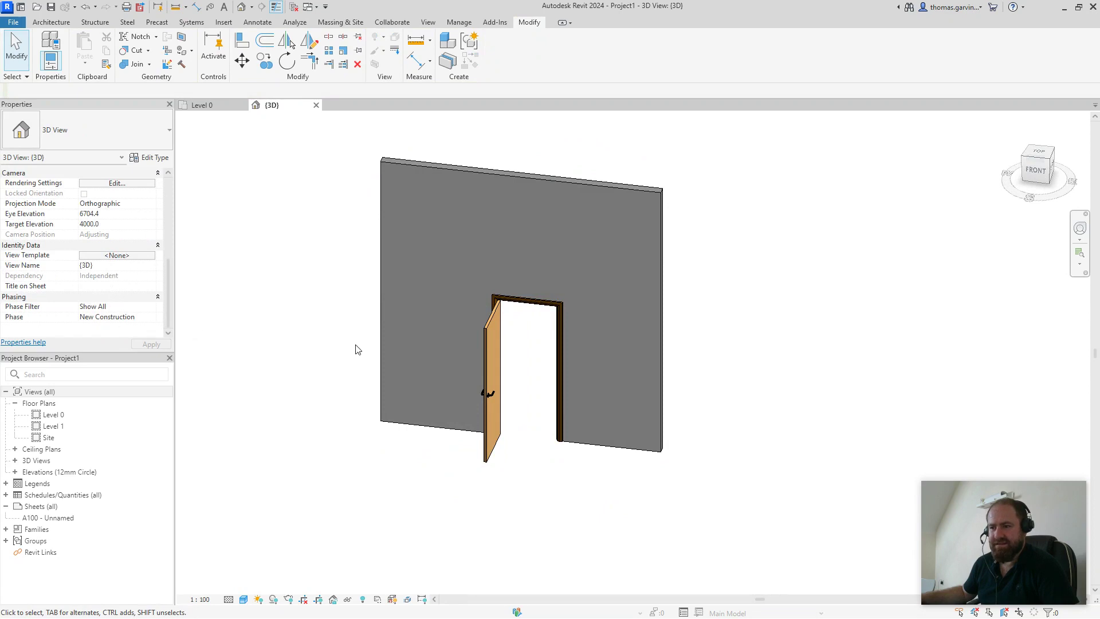
Step: In the Level 0 plan, select the door and toggle Door Open off and back on
left_click(49, 416)
double_click(49, 417)
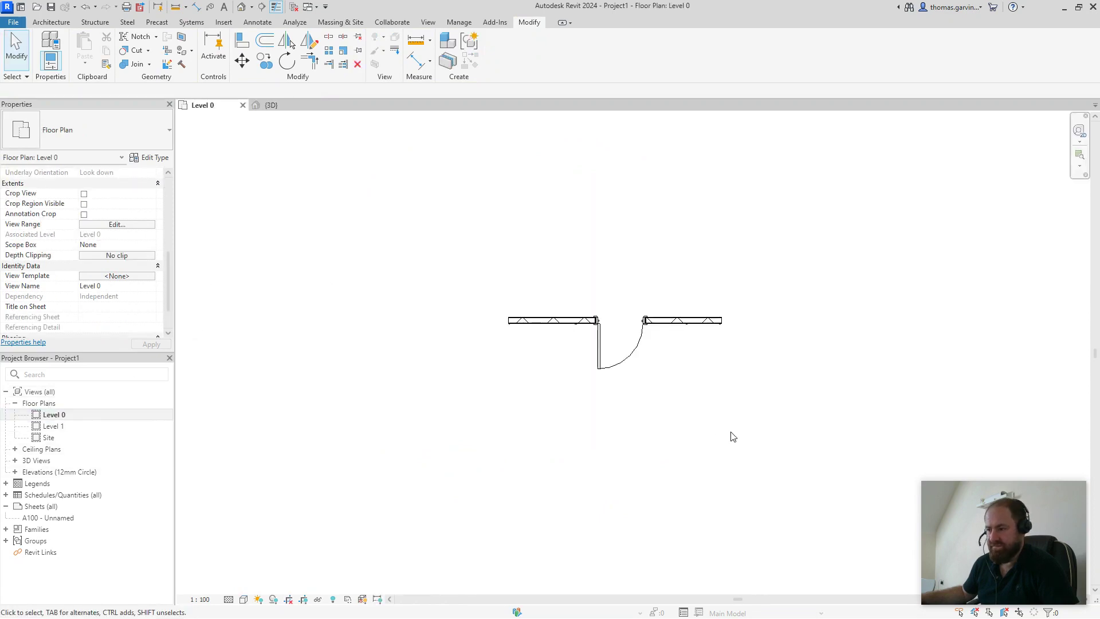
scroll(729, 435, "up", 4)
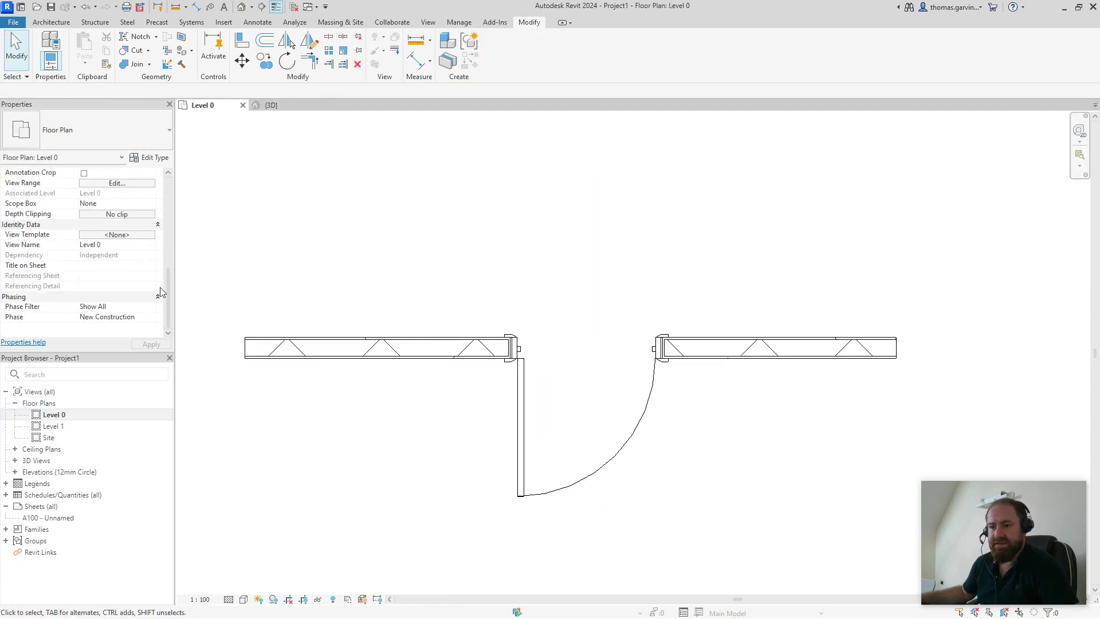
left_click(522, 407)
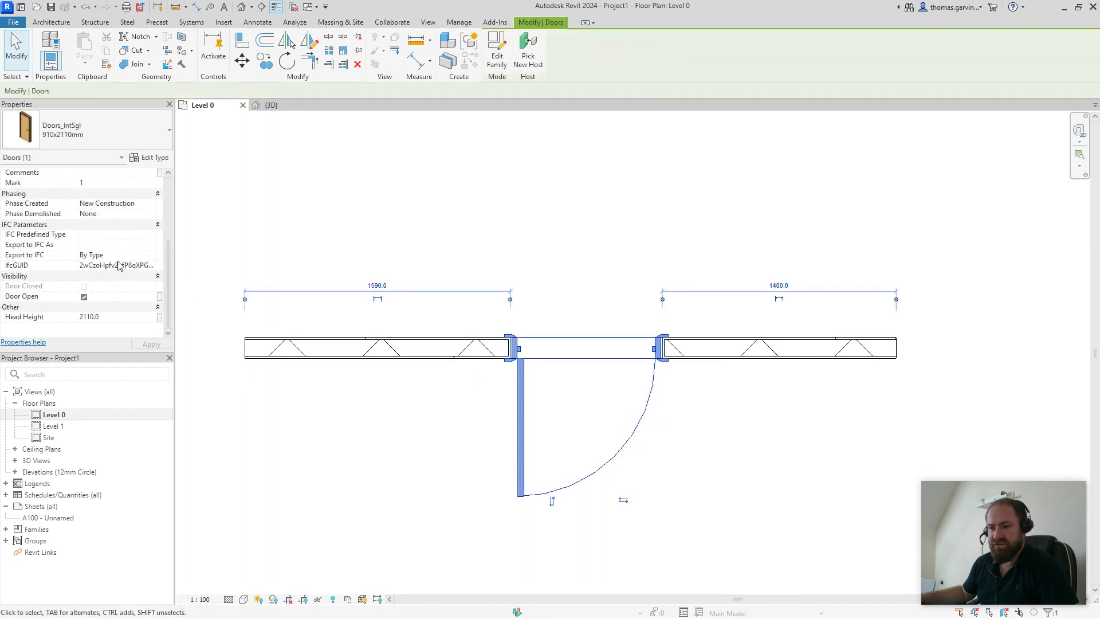
left_click(84, 296)
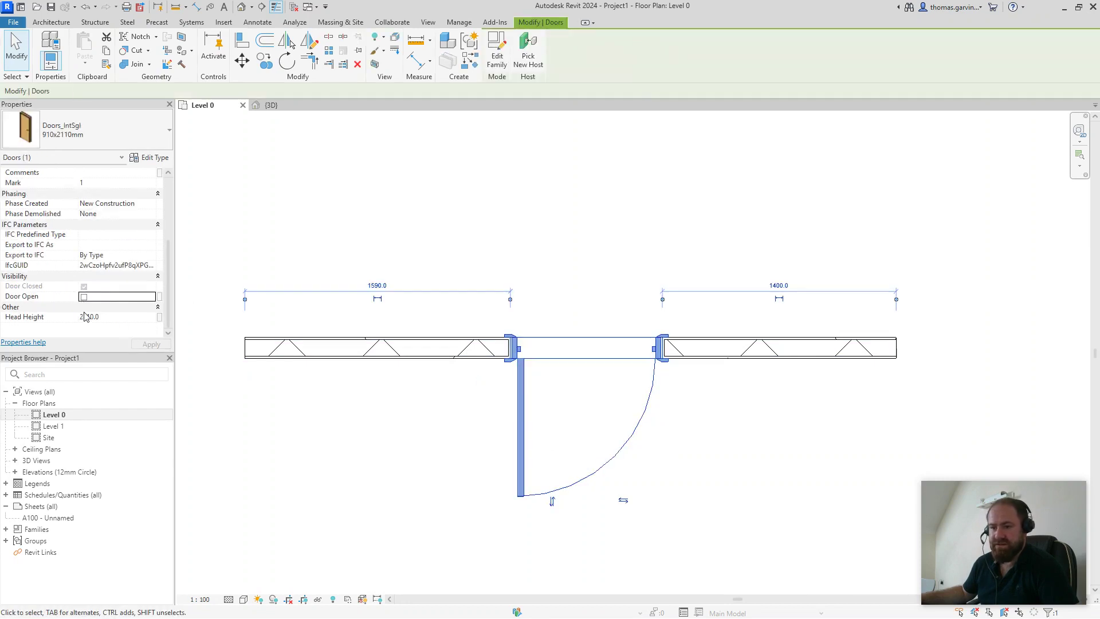
left_click(84, 296)
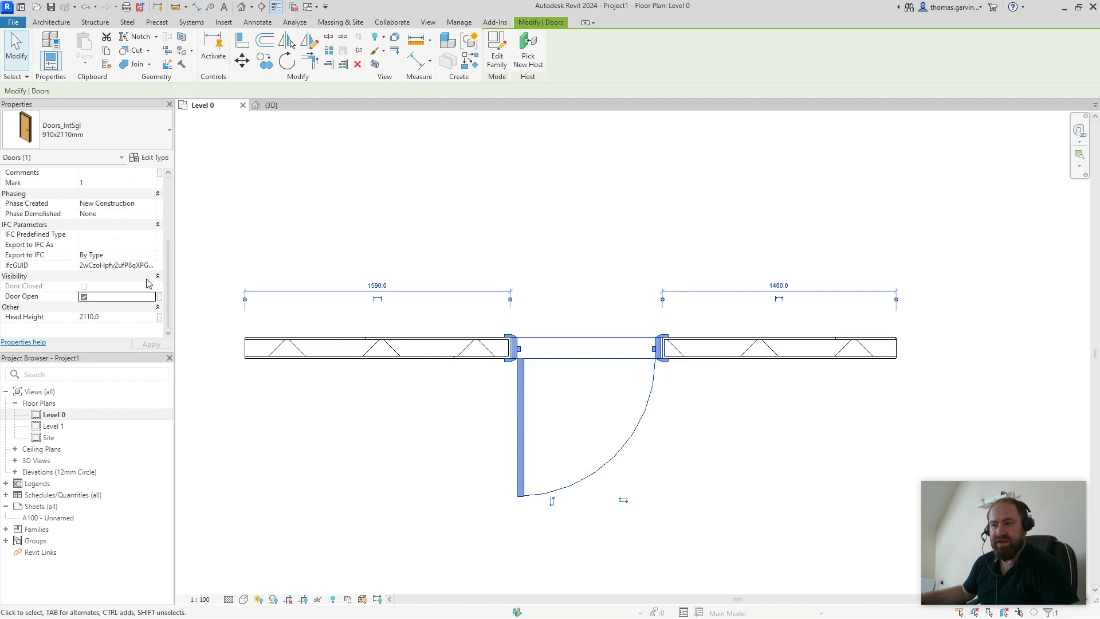
Step: In 3D, change the door to the 1010x2110mm type and toggle Door Open, leaving it open
left_click(271, 105)
left_click(108, 127)
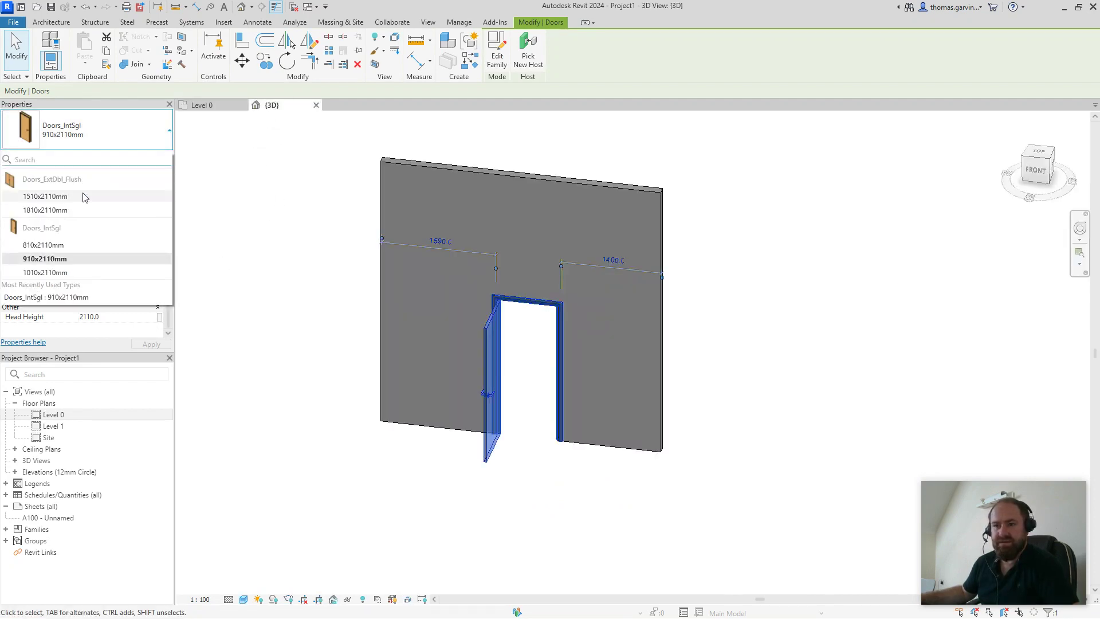
left_click(94, 270)
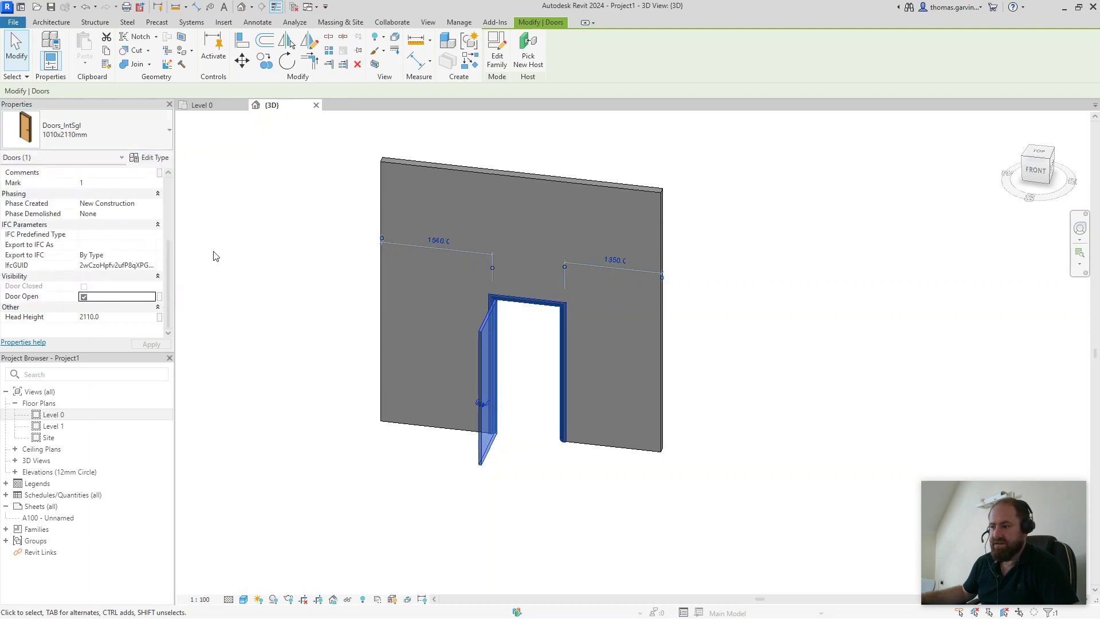
left_click(84, 297)
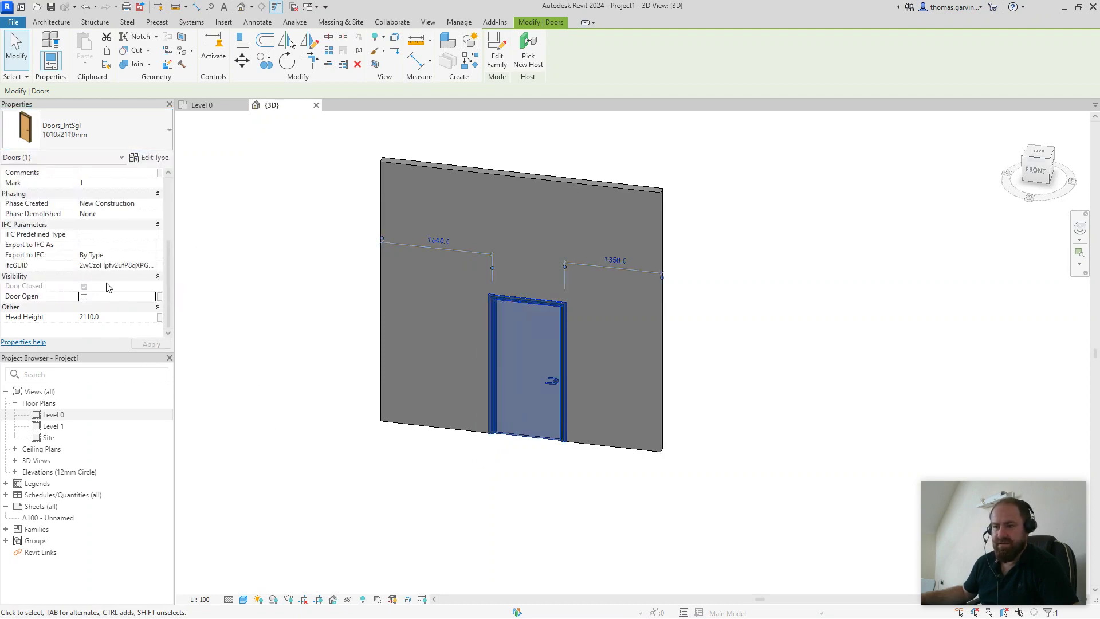
left_click(83, 297)
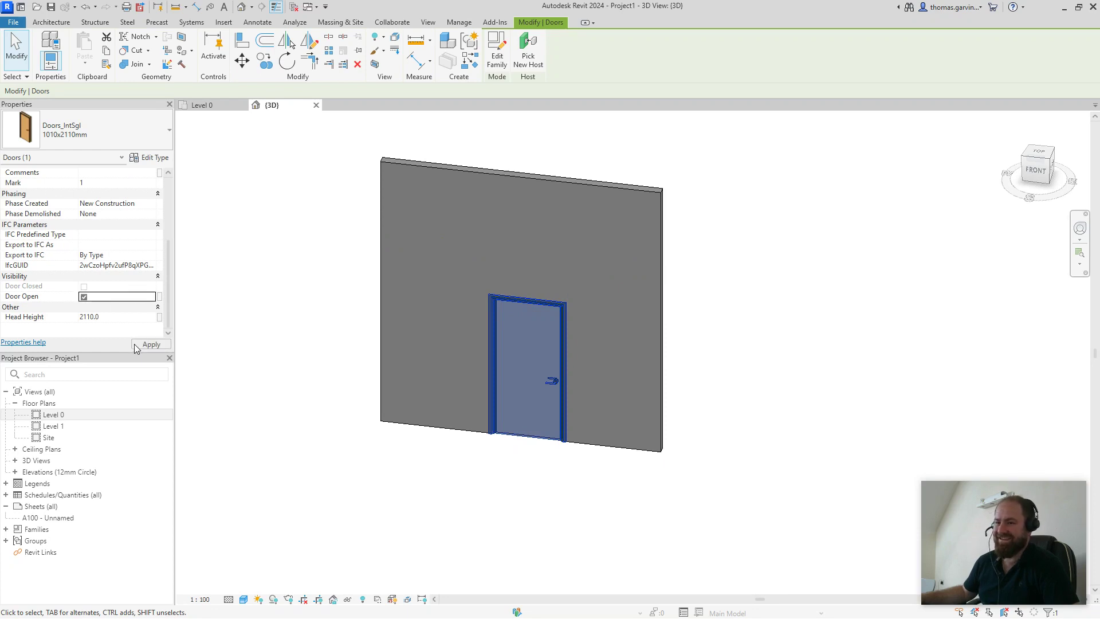
left_click(146, 345)
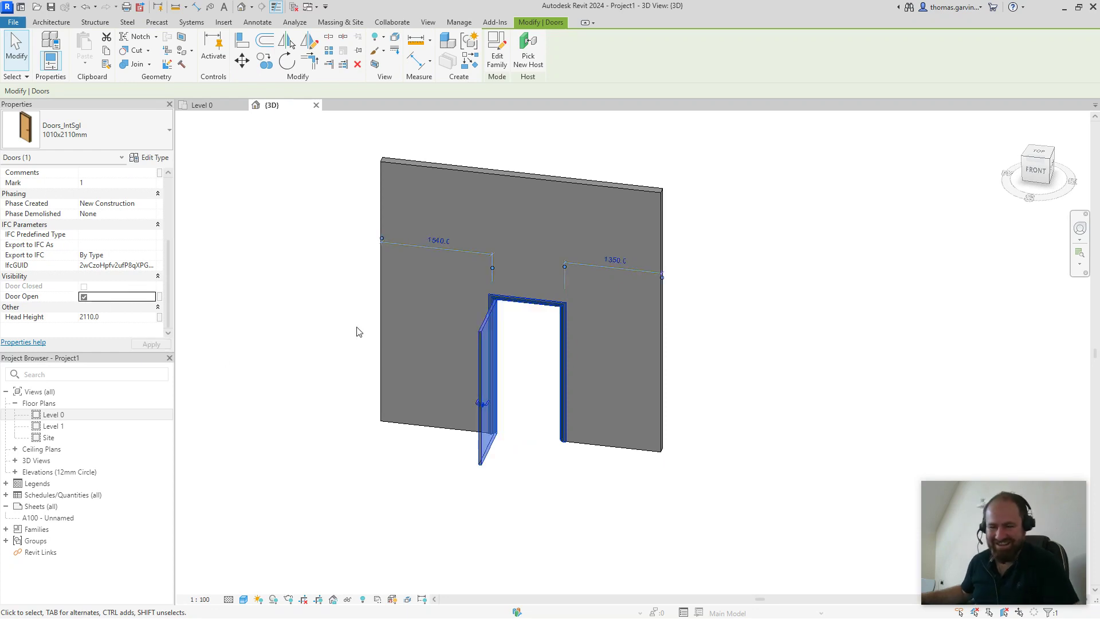